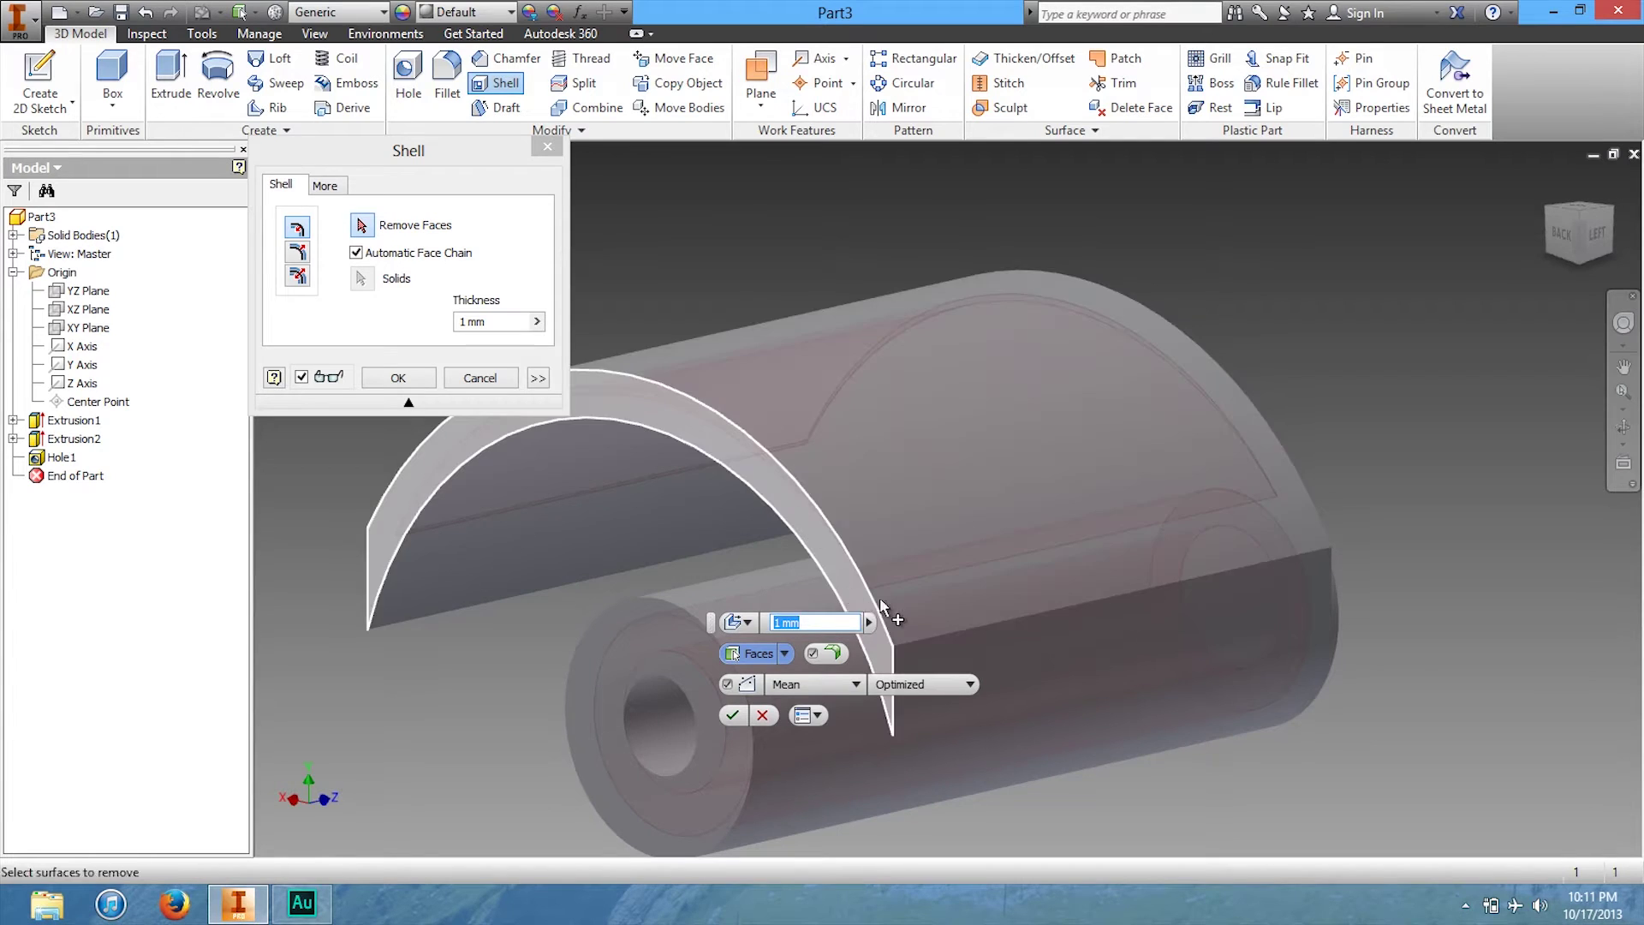
- Choose the arch's outer curved face for removal in the shell and try thicknesses of 5 mm and 1 mm
{"action": "left_click", "coordinate": [972, 507]}
{"action": "left_click_drag", "start_coordinate": [499, 150], "coordinate": [411, 158]}
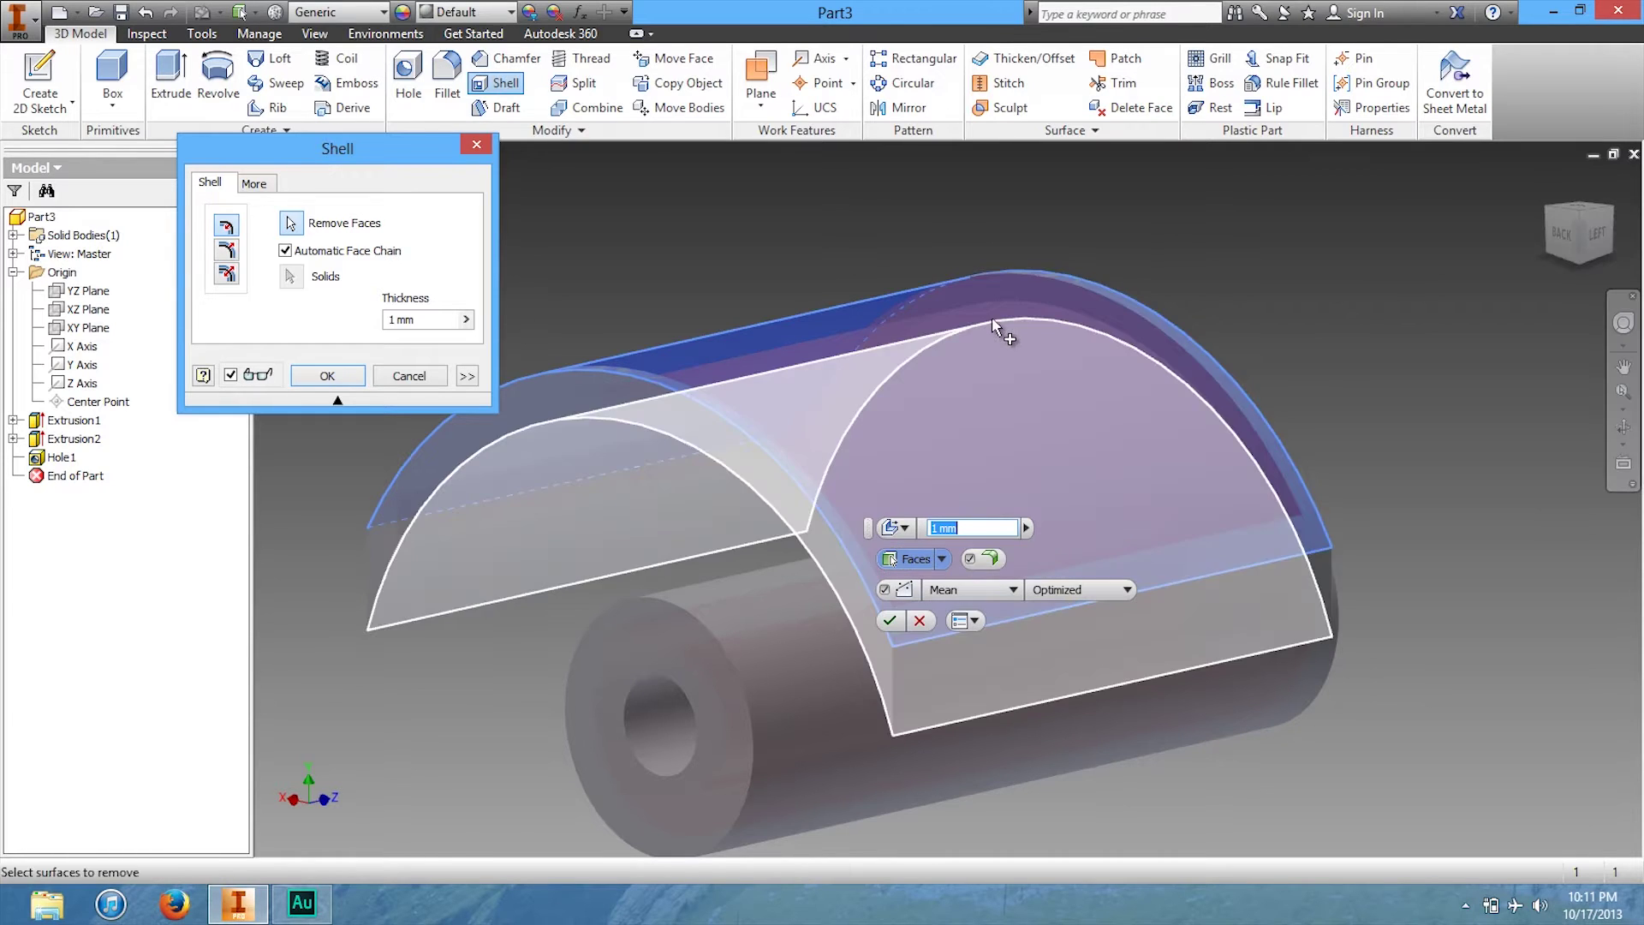
{"action": "left_click_drag", "start_coordinate": [1580, 235], "coordinate": [1503, 244]}
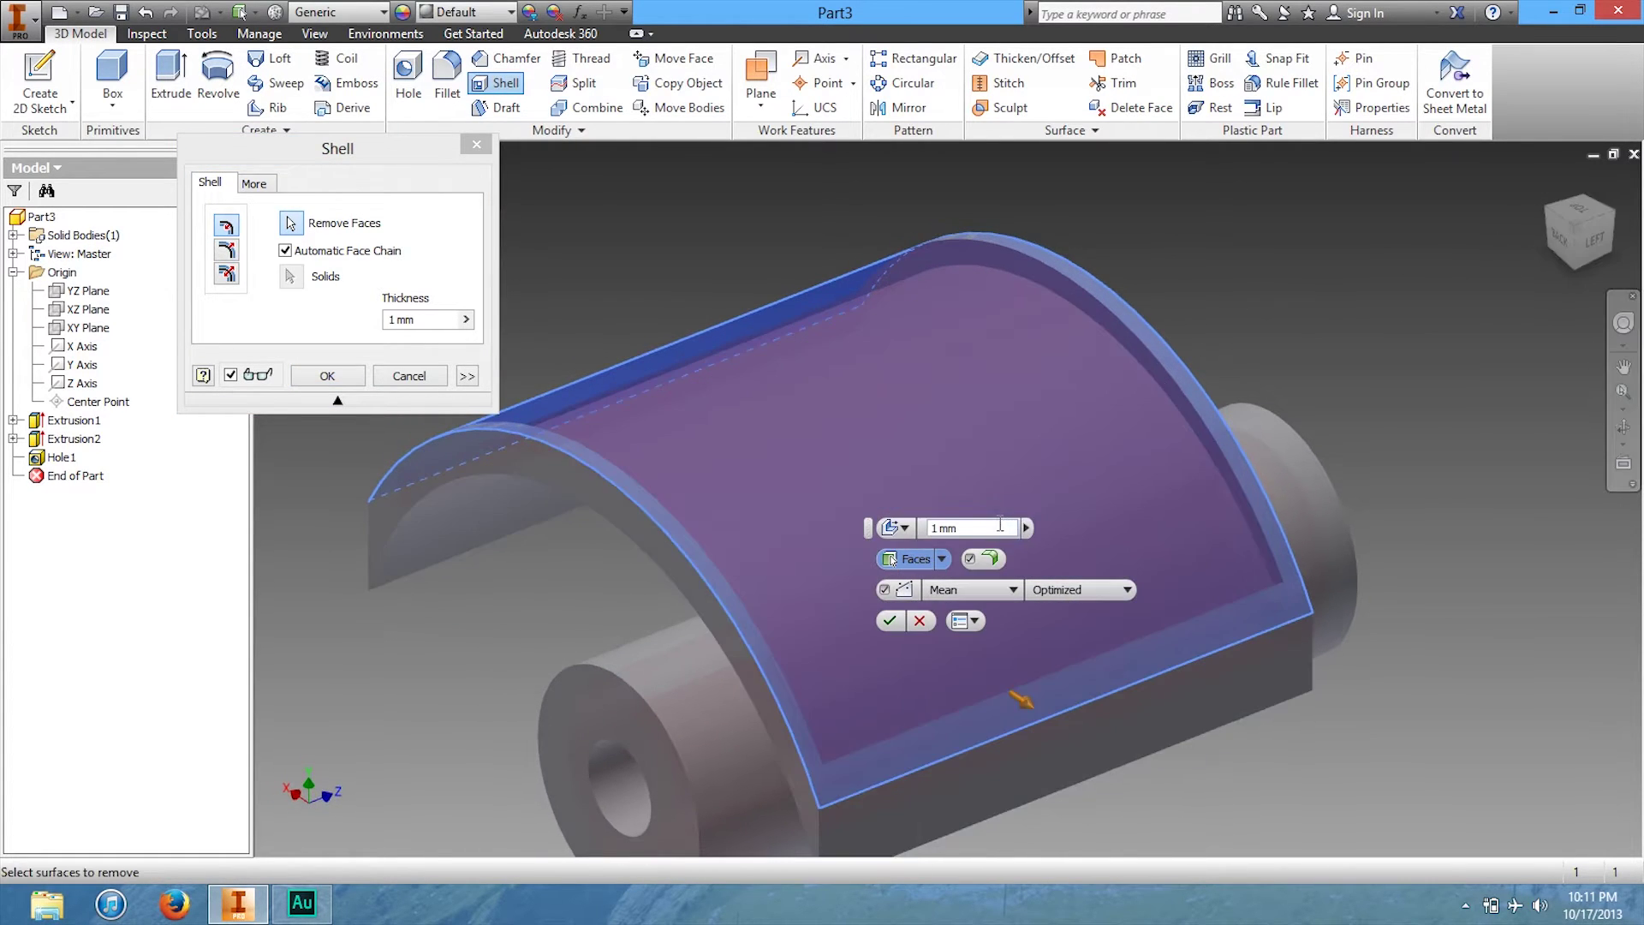
{"action": "left_click_drag", "start_coordinate": [976, 527], "coordinate": [924, 526]}
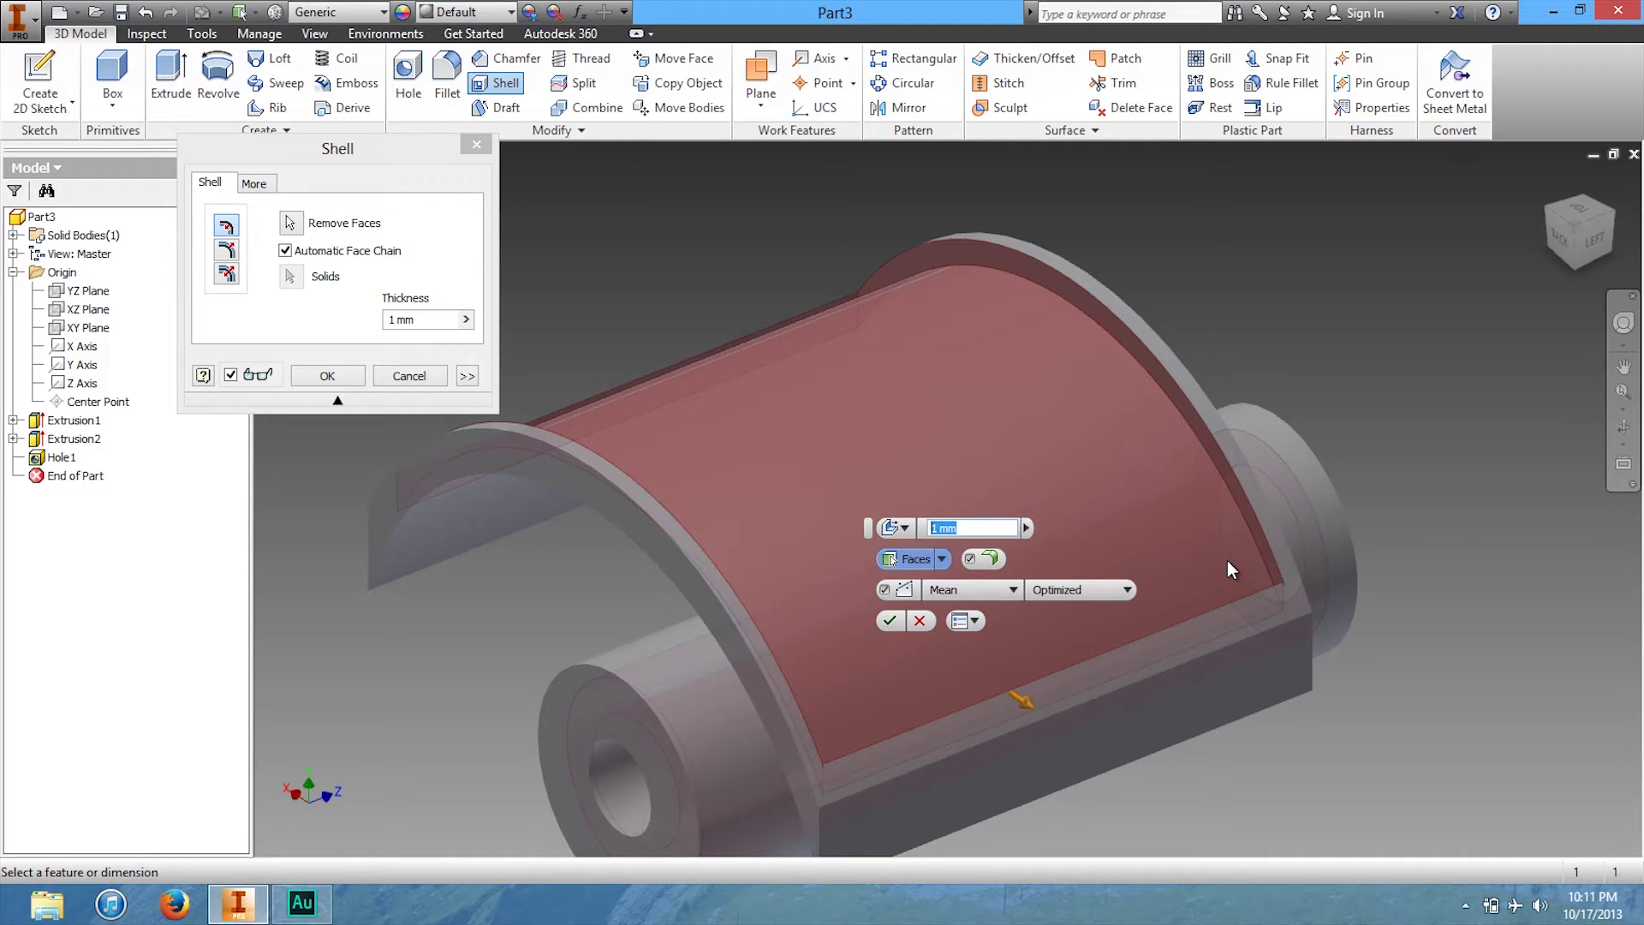
{"action": "type", "text": "5"}
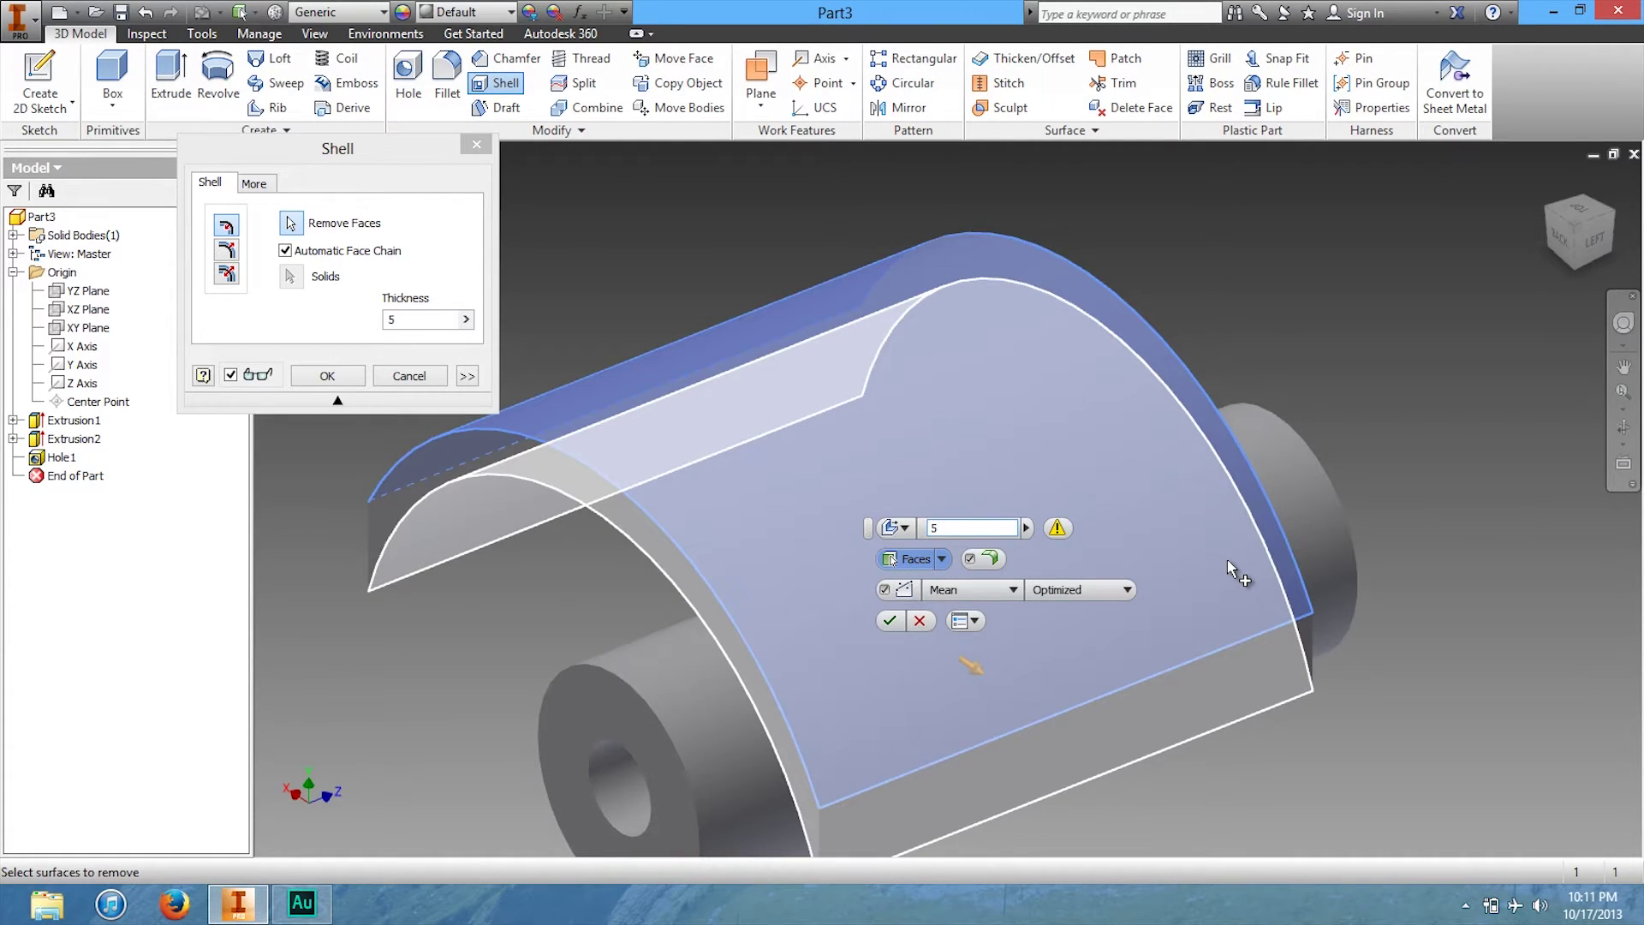
{"action": "type", "text": "1"}
{"action": "left_click", "coordinate": [1226, 559]}
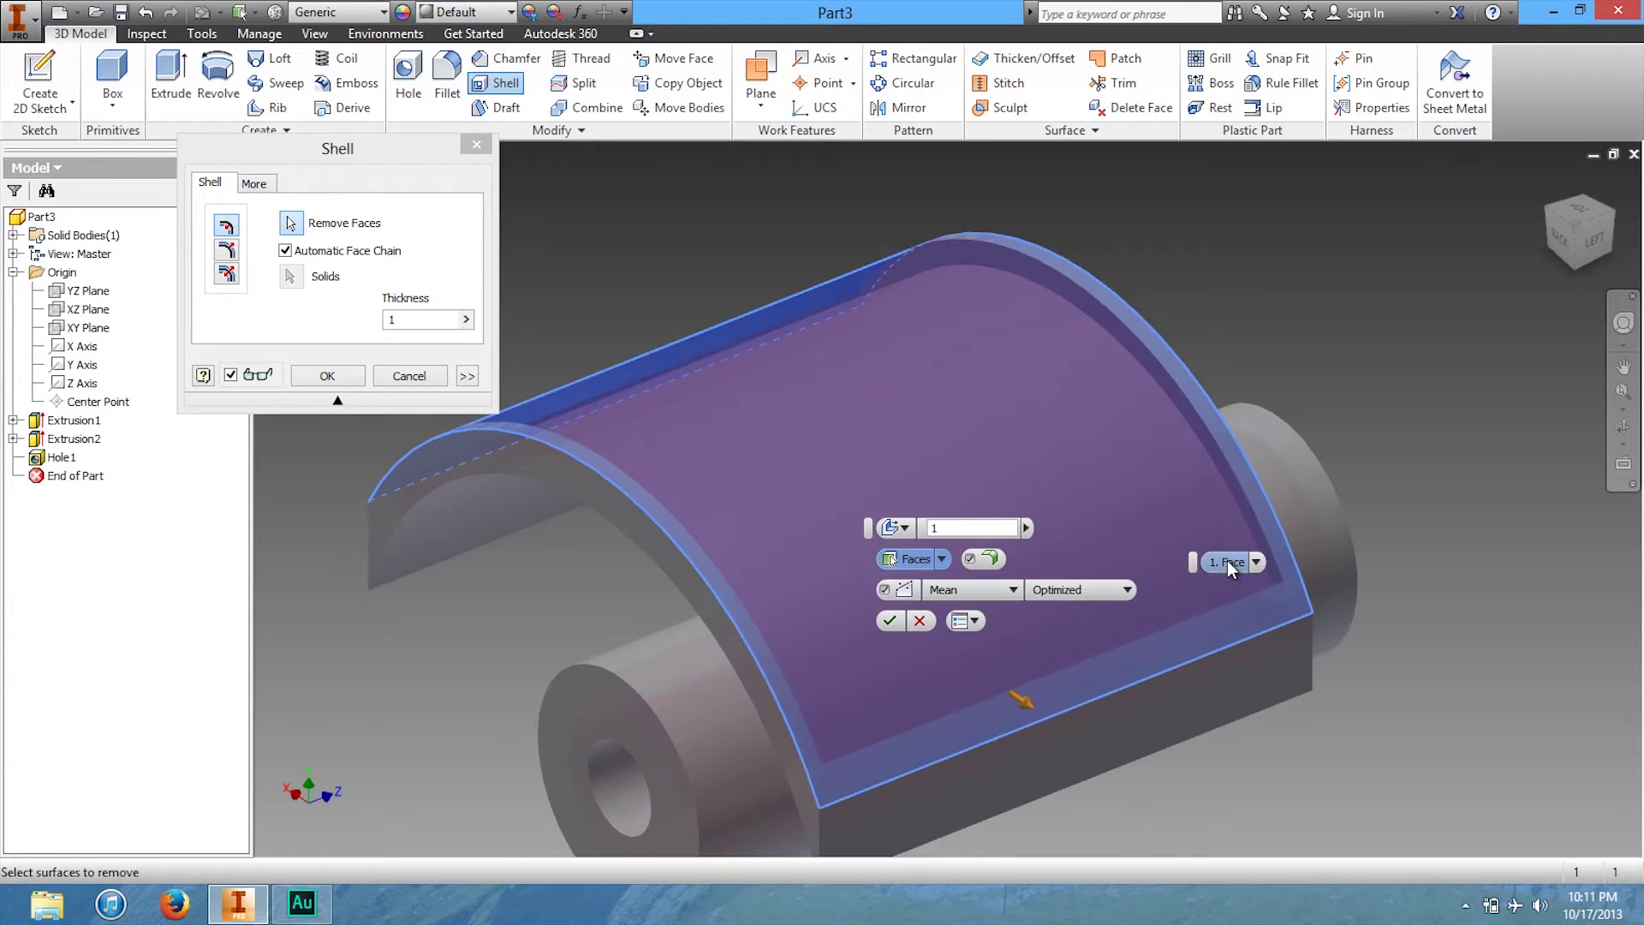
- Set the shell thickness to 2 mm, preview the other shell directions, and create the shell with the inside direction
{"action": "key", "text": "2"}
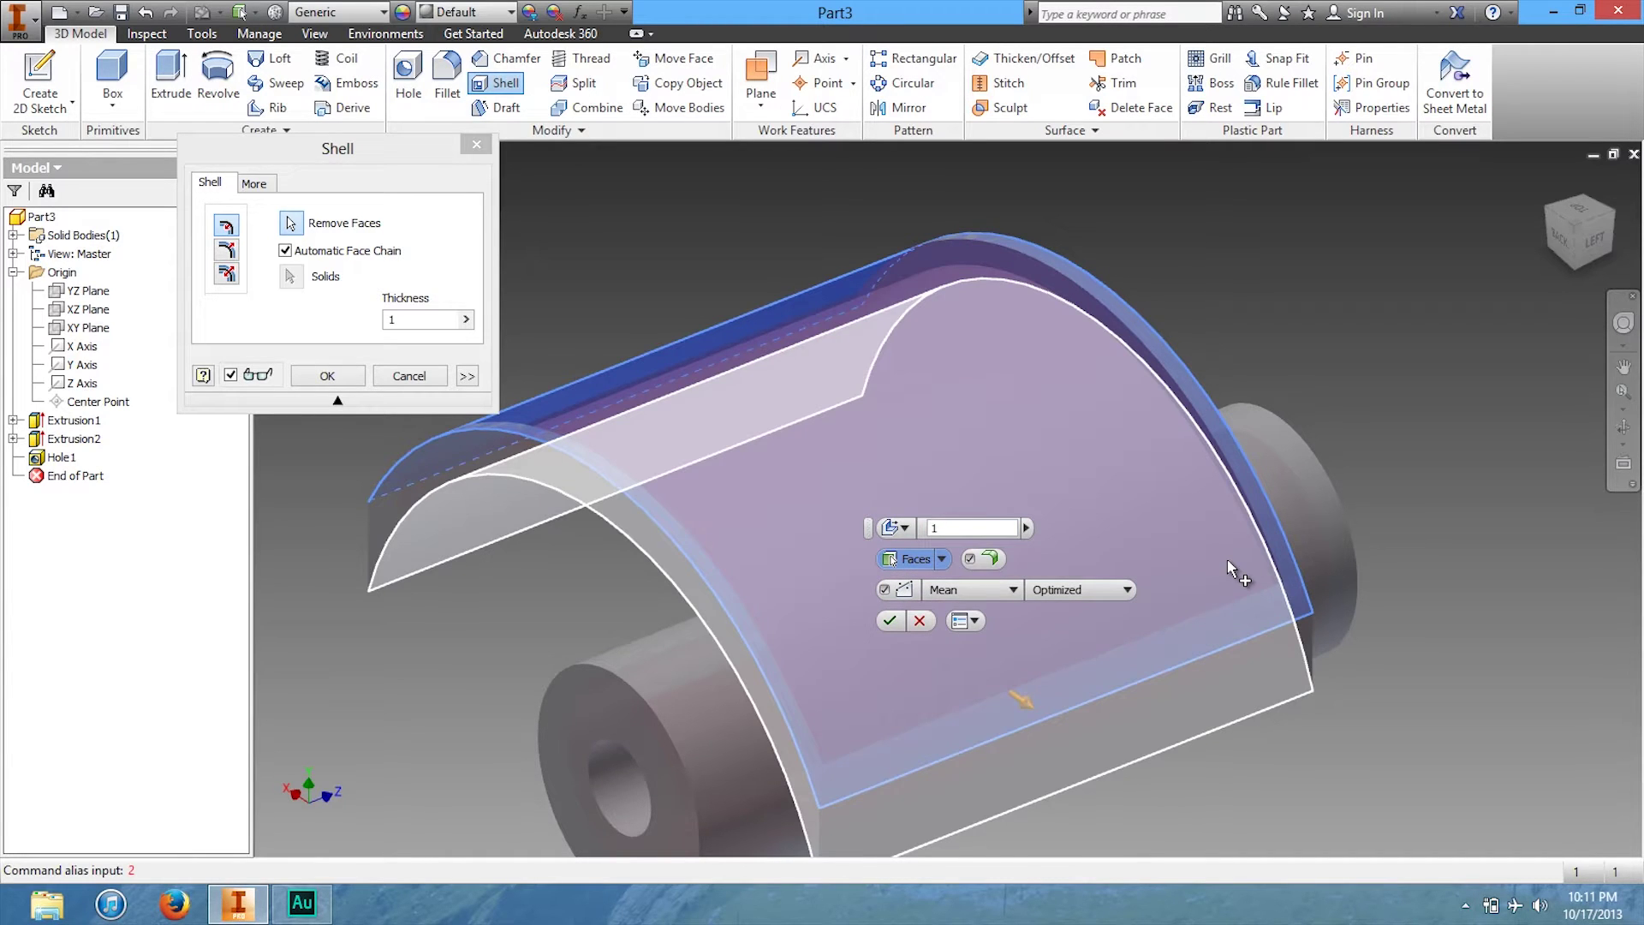
{"action": "left_click", "coordinate": [971, 528]}
{"action": "type", "text": "2"}
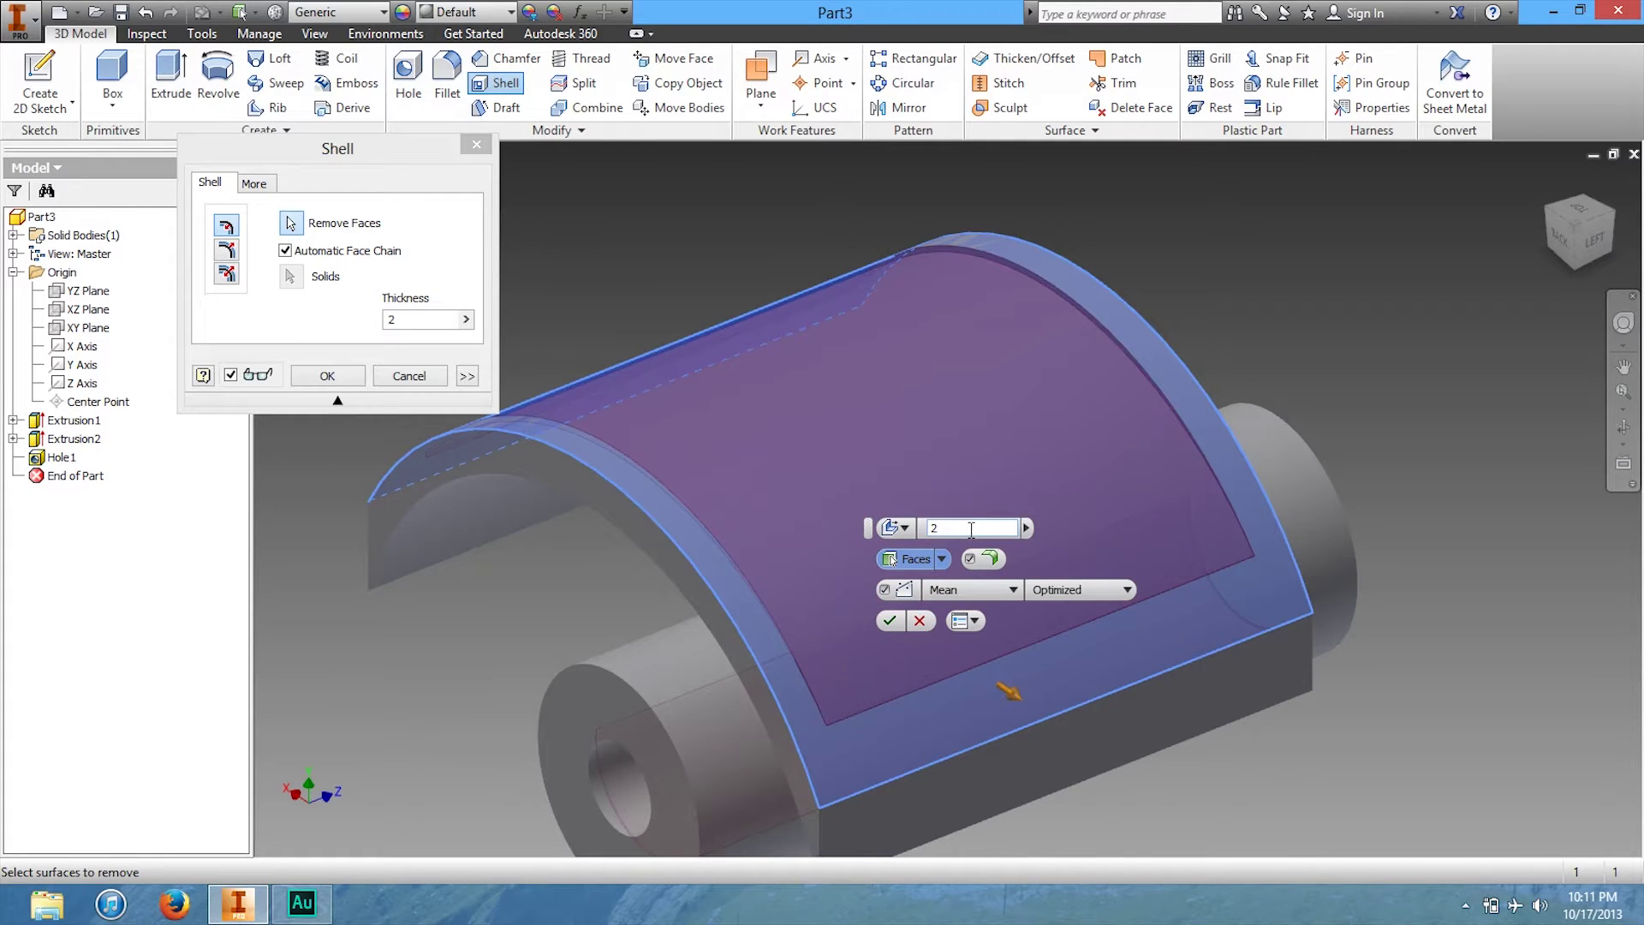
{"action": "left_click_drag", "start_coordinate": [358, 158], "coordinate": [430, 157]}
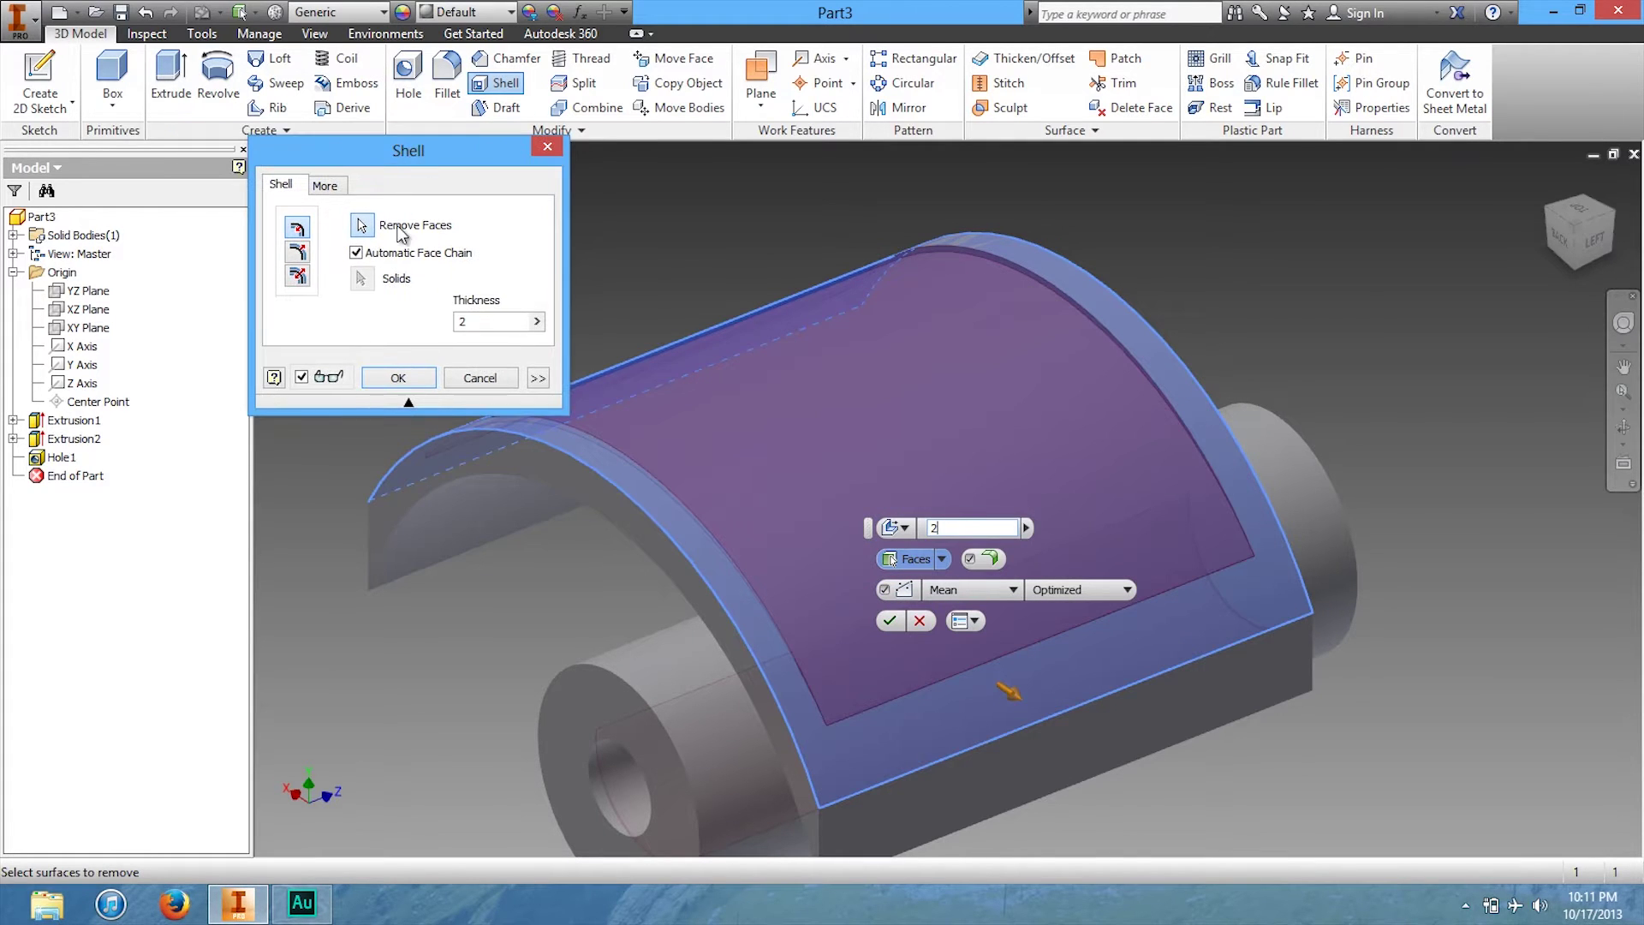
{"action": "left_click", "coordinate": [309, 260]}
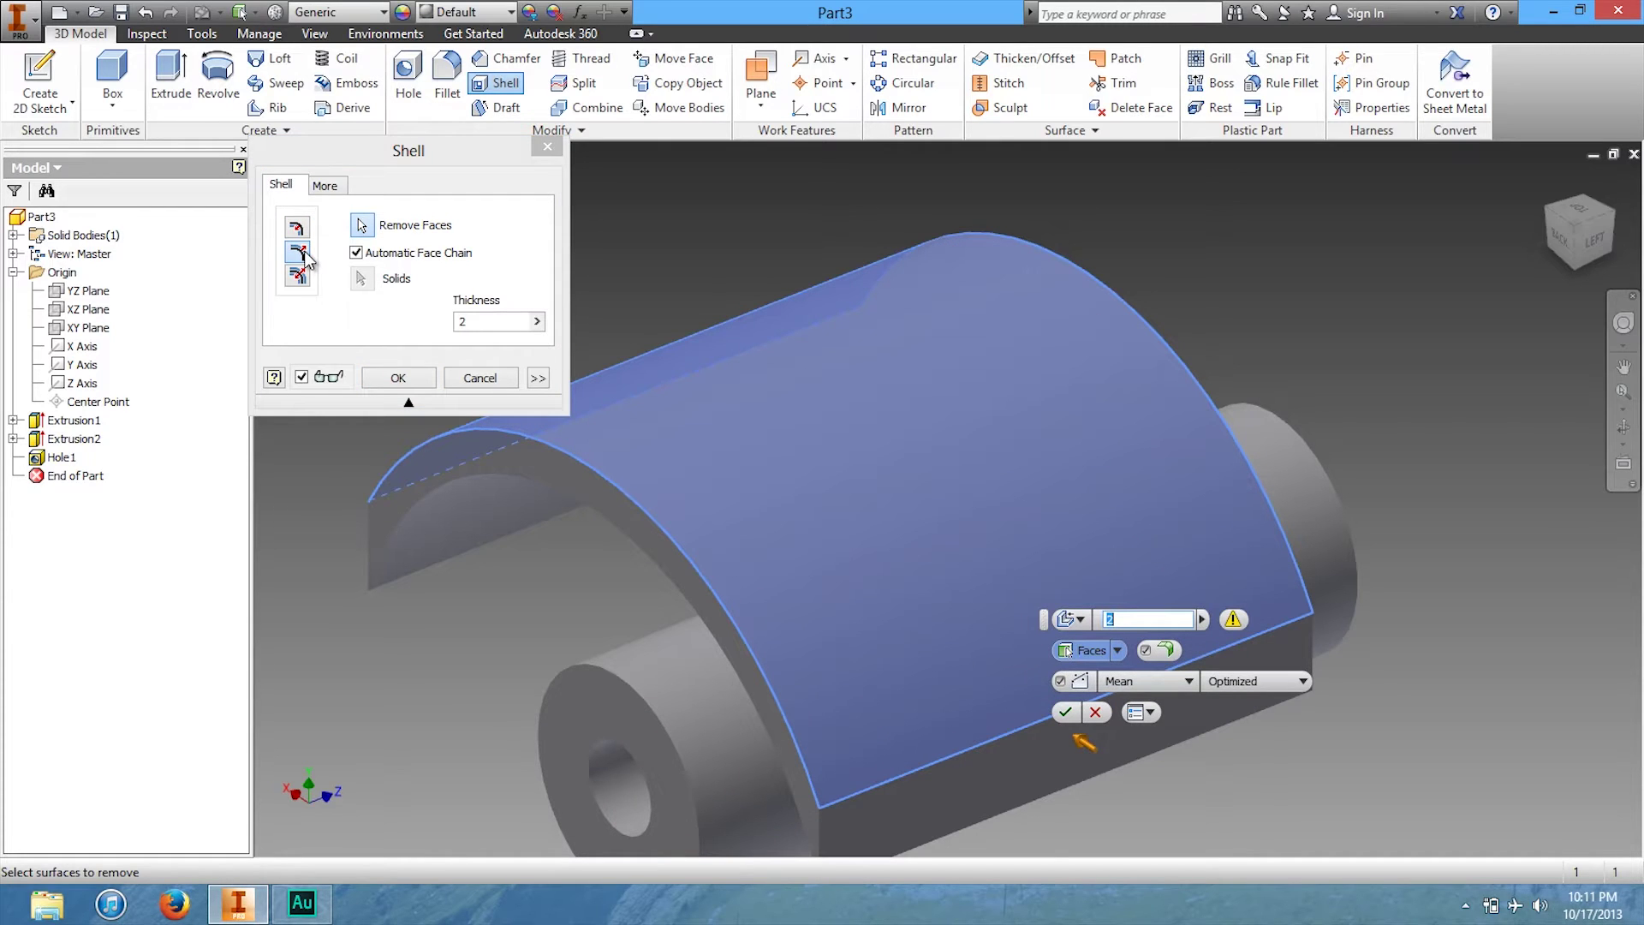
{"action": "left_click", "coordinate": [298, 278]}
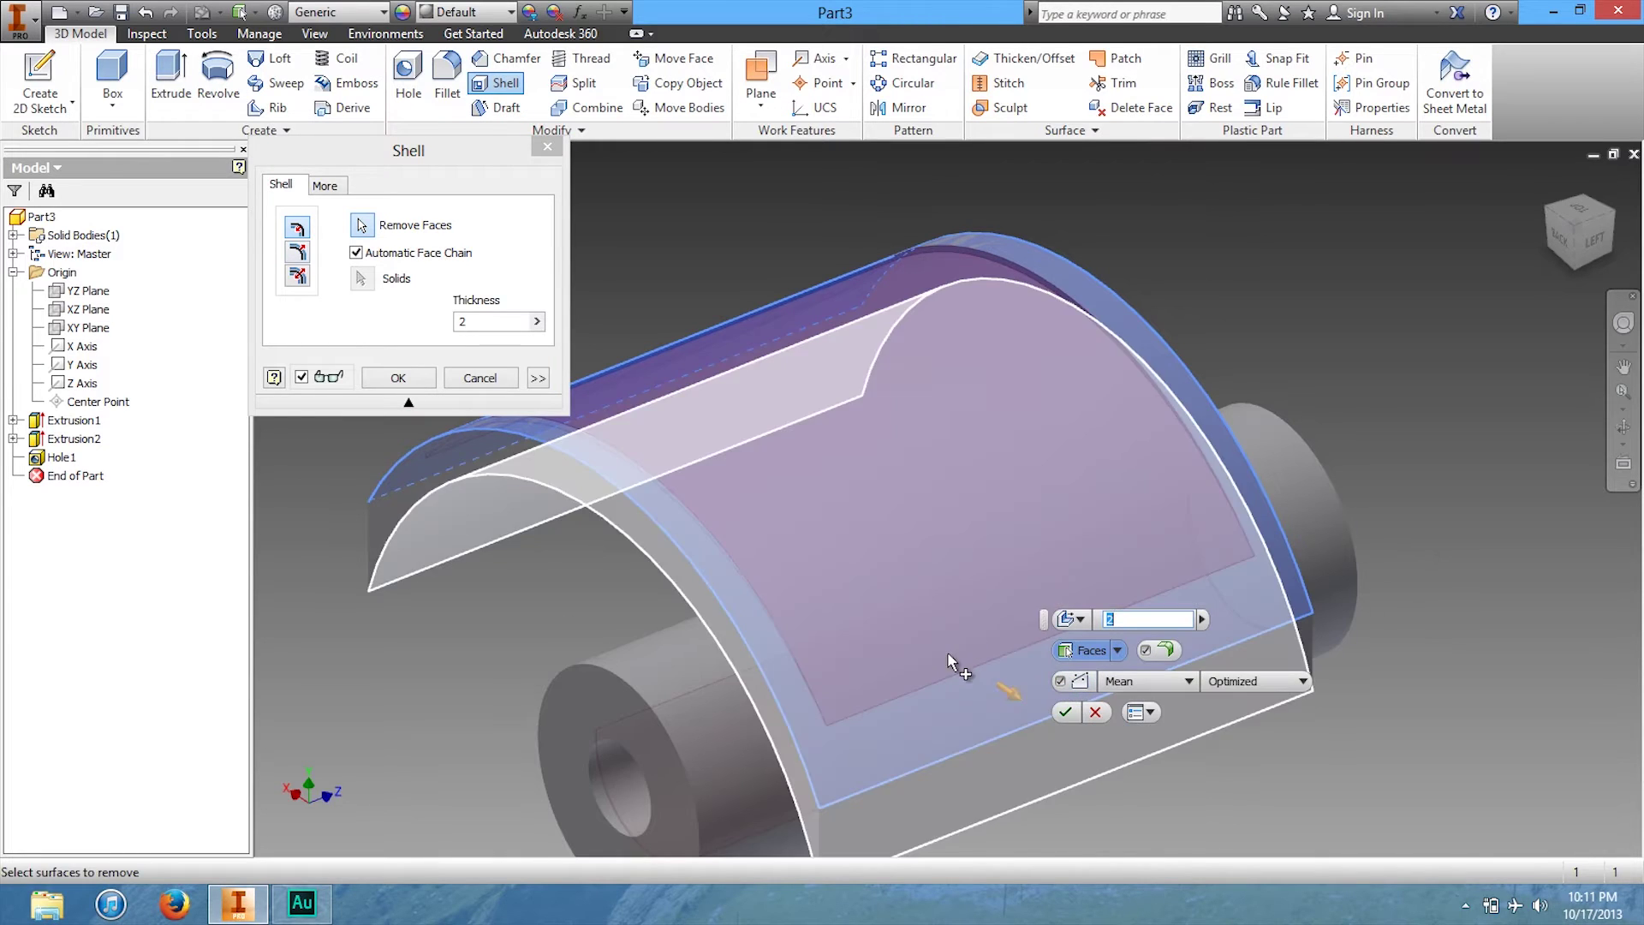
{"action": "left_click", "coordinate": [432, 378]}
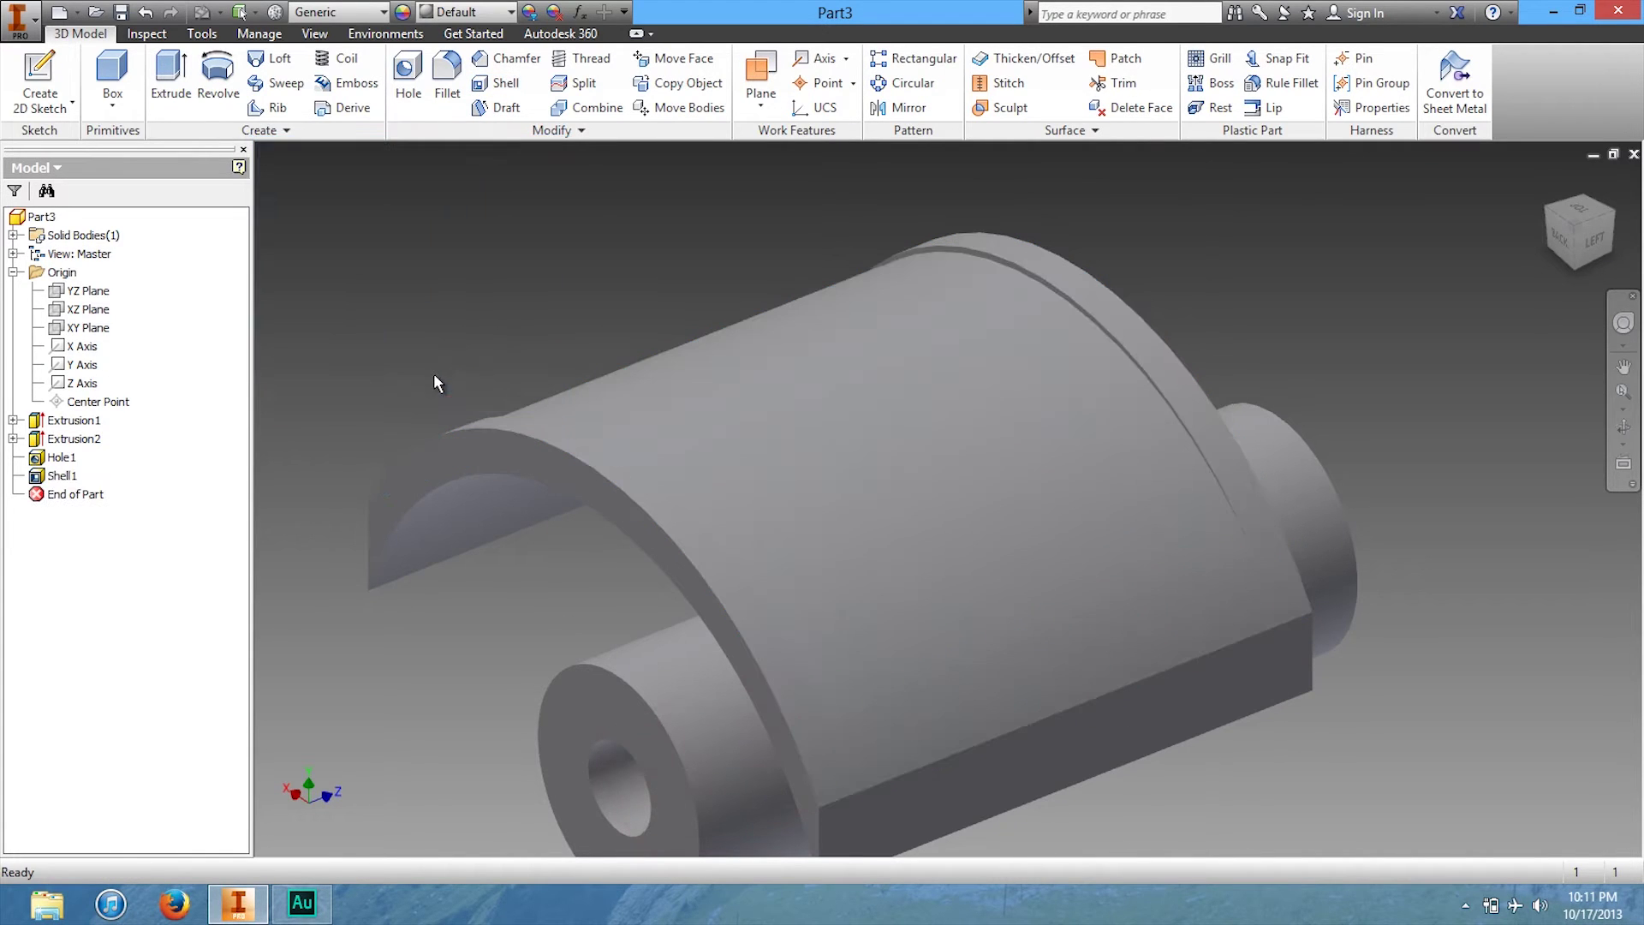
- Undo the shell made on the arch's outer curved face
{"action": "mouse_move", "coordinate": [1567, 219]}
{"action": "left_mouse_down"}
{"action": "mouse_move", "coordinate": [1546, 153]}
{"action": "mouse_move", "coordinate": [1503, 817]}
{"action": "mouse_move", "coordinate": [1372, 234]}
{"action": "mouse_move", "coordinate": [1603, 191]}
{"action": "left_mouse_up"}
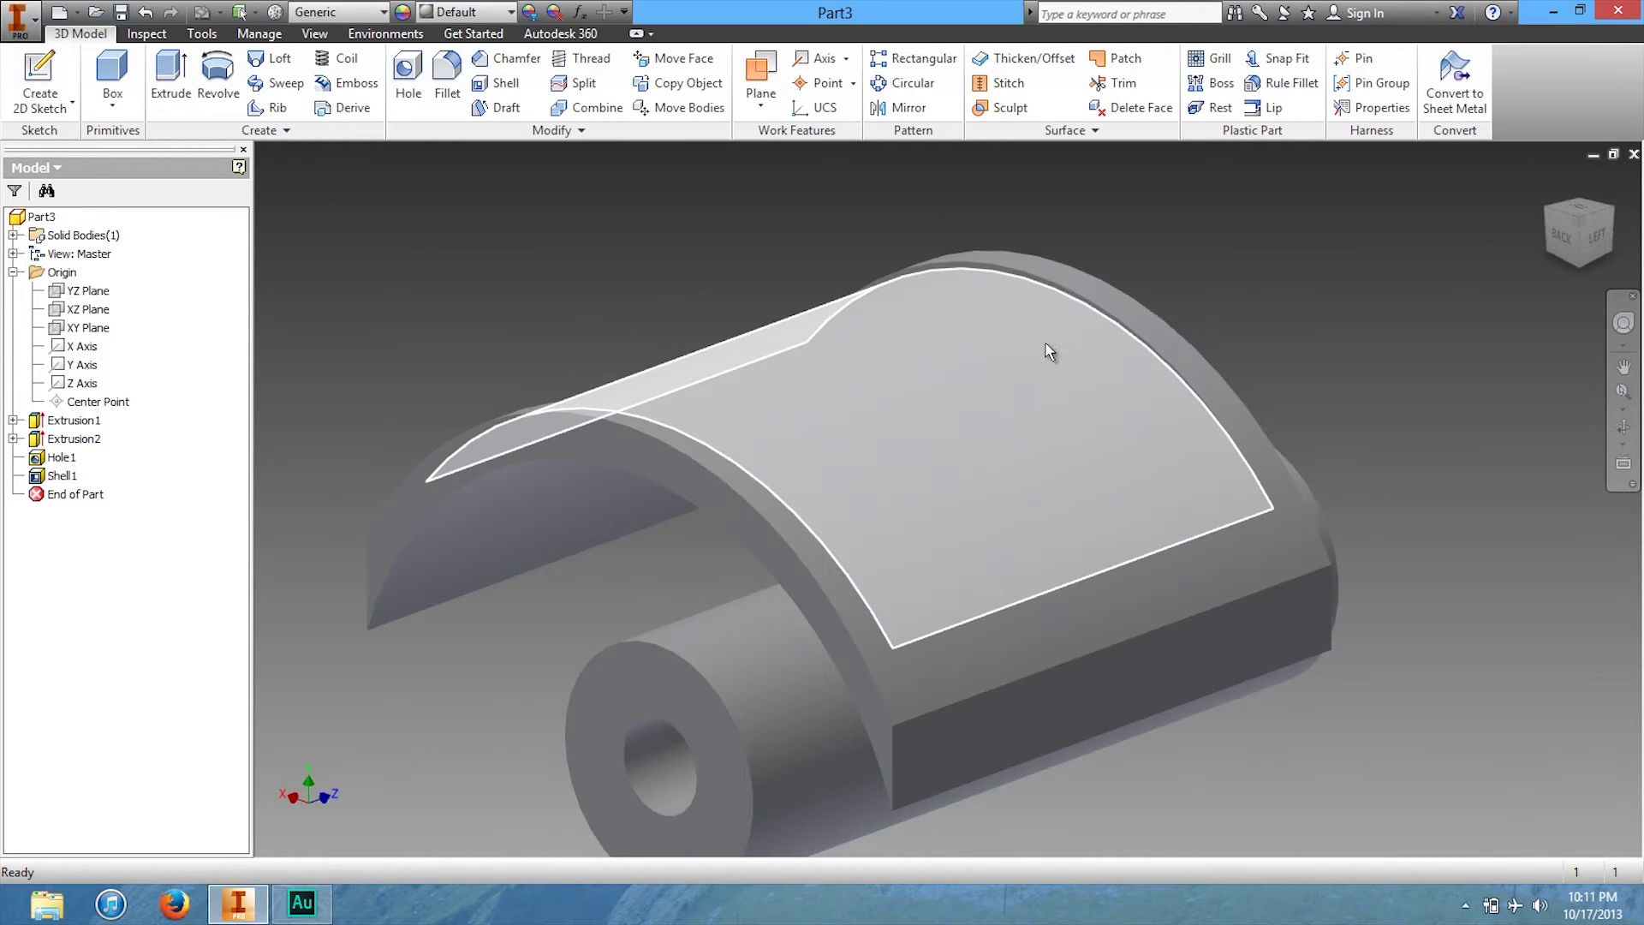
{"action": "key", "text": "ctrl+z"}
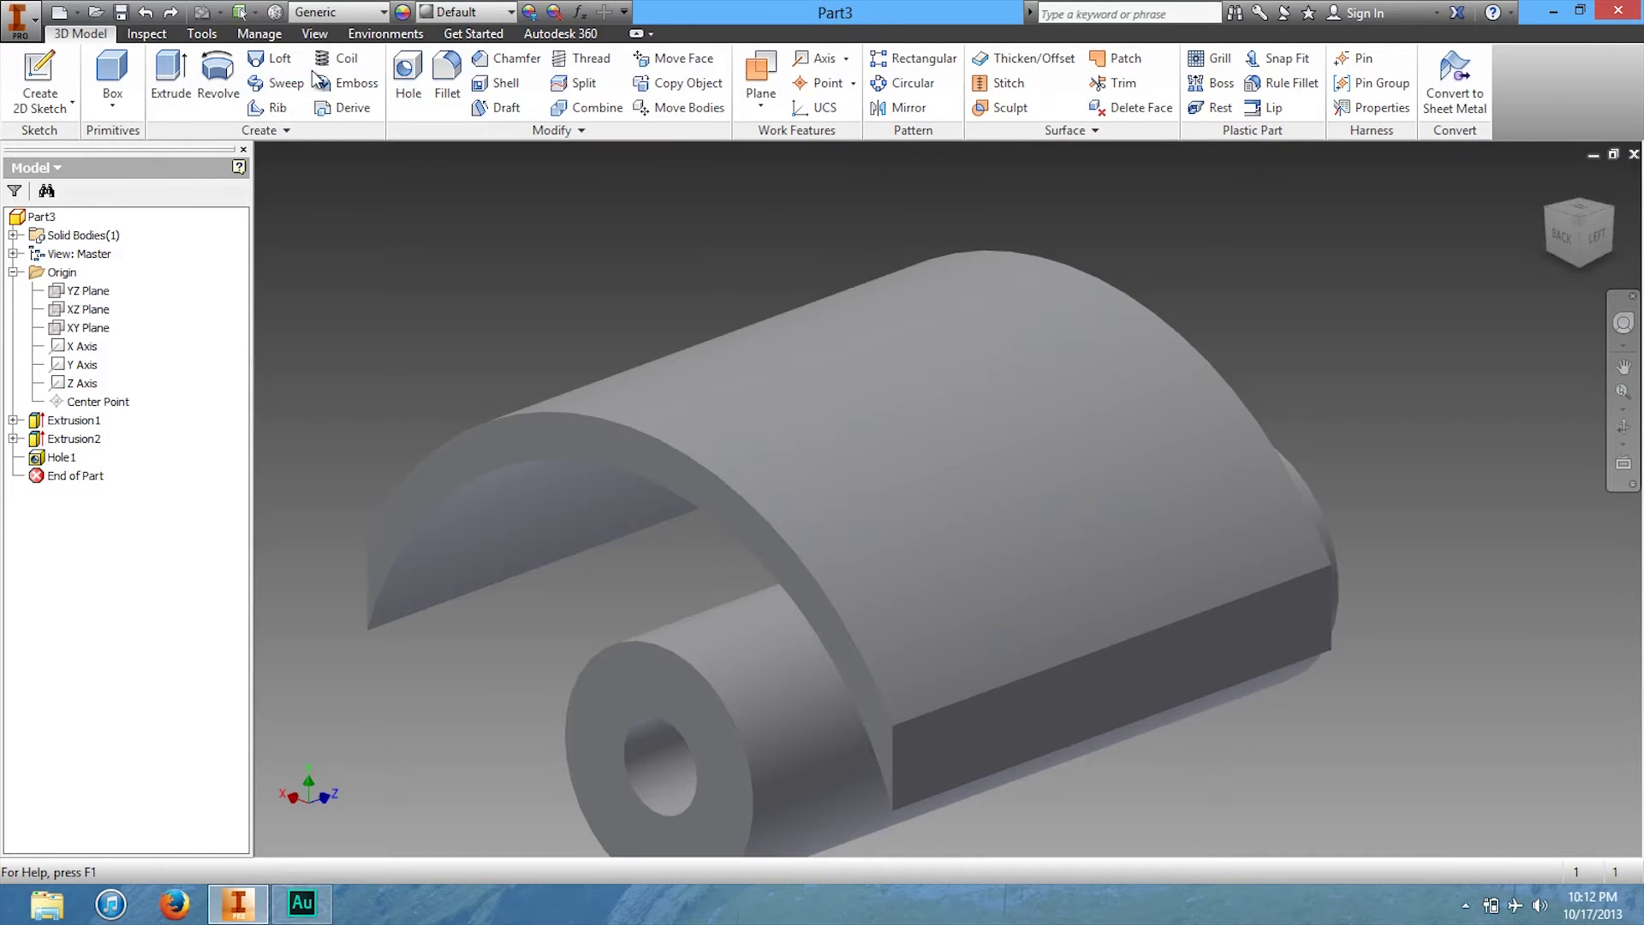
- Shell the part with the cylinder's annular end face removed and a wall thickness of 1 mm
{"action": "left_click", "coordinate": [498, 83]}
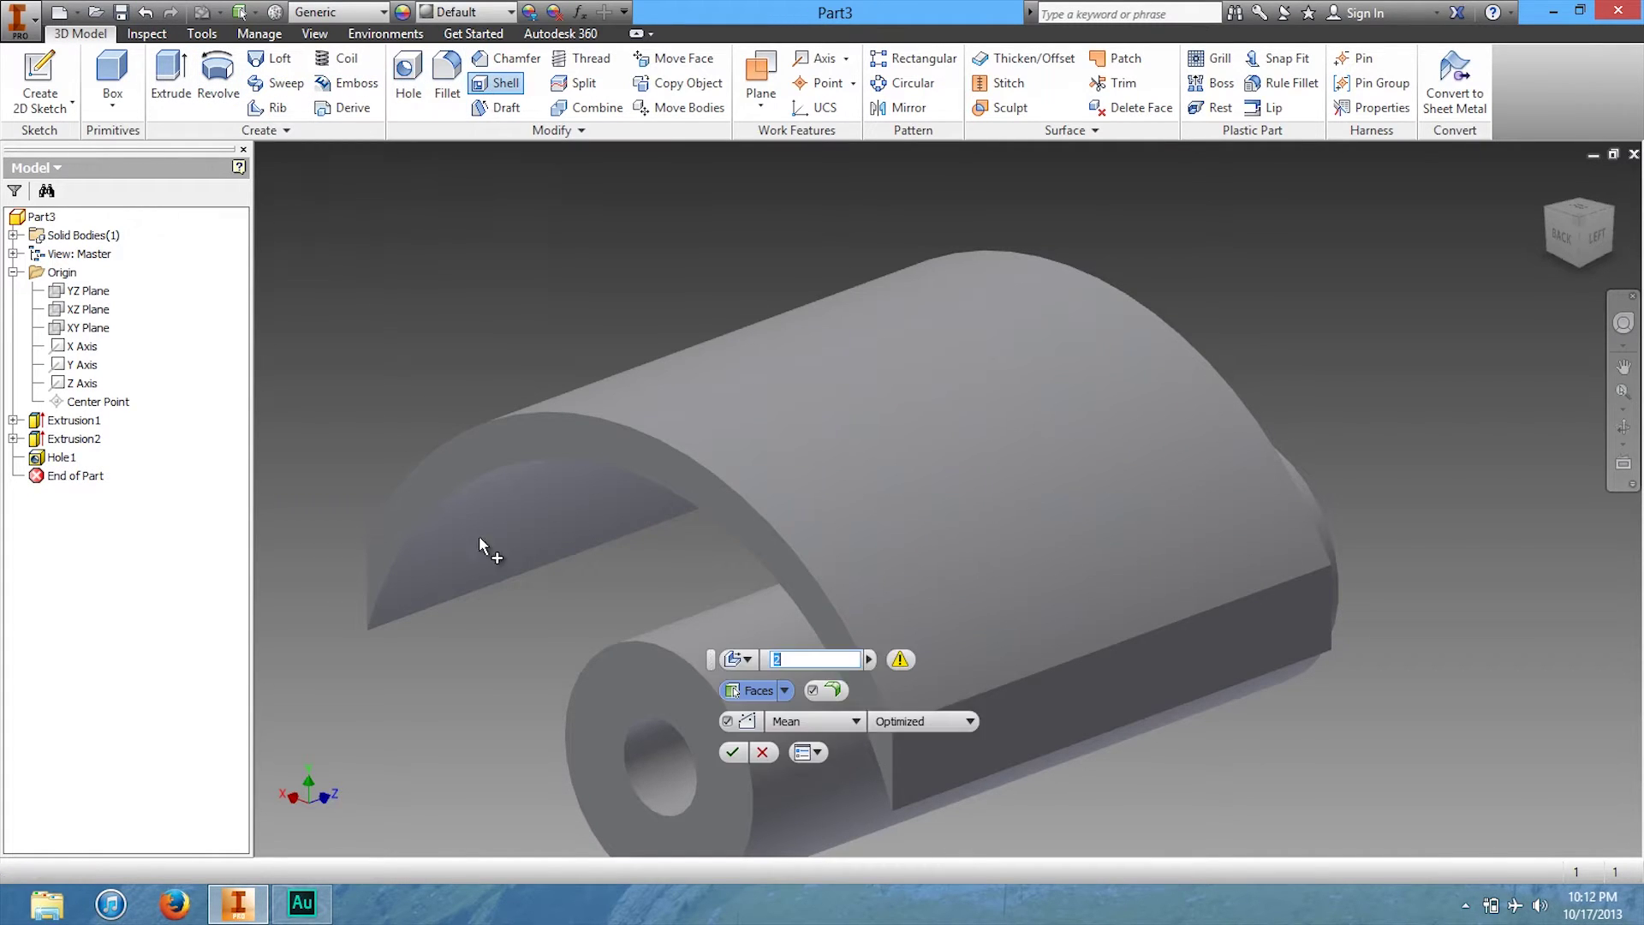
{"action": "left_click", "coordinate": [649, 692]}
{"action": "left_click_drag", "start_coordinate": [1584, 240], "coordinate": [1612, 174]}
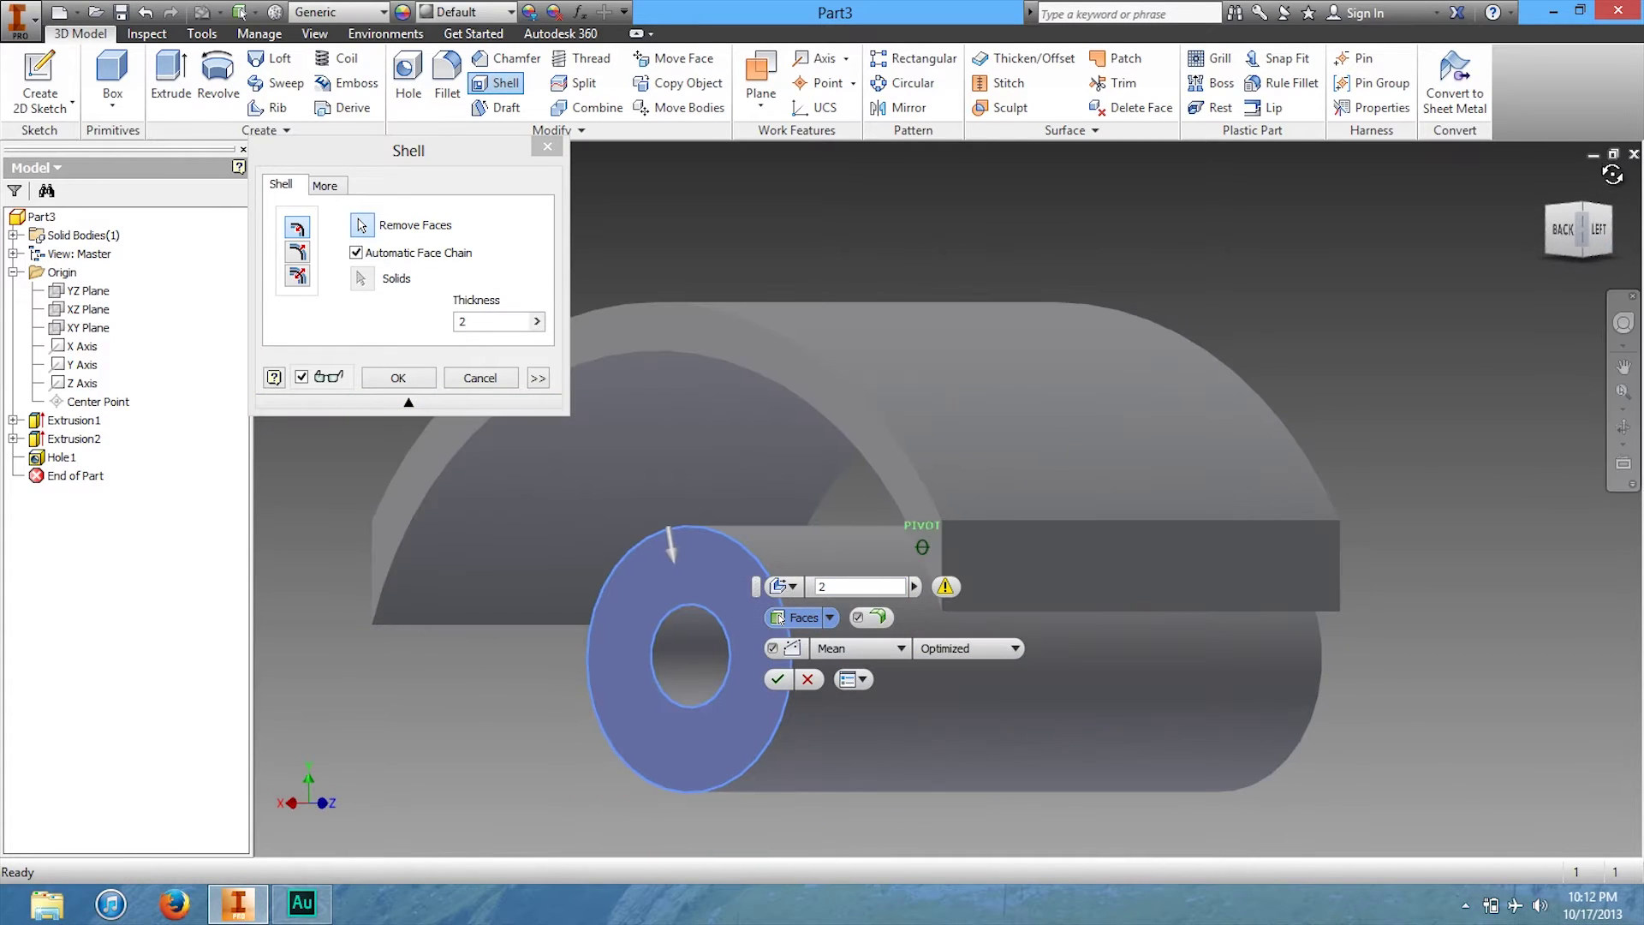
{"action": "type", "text": "1"}
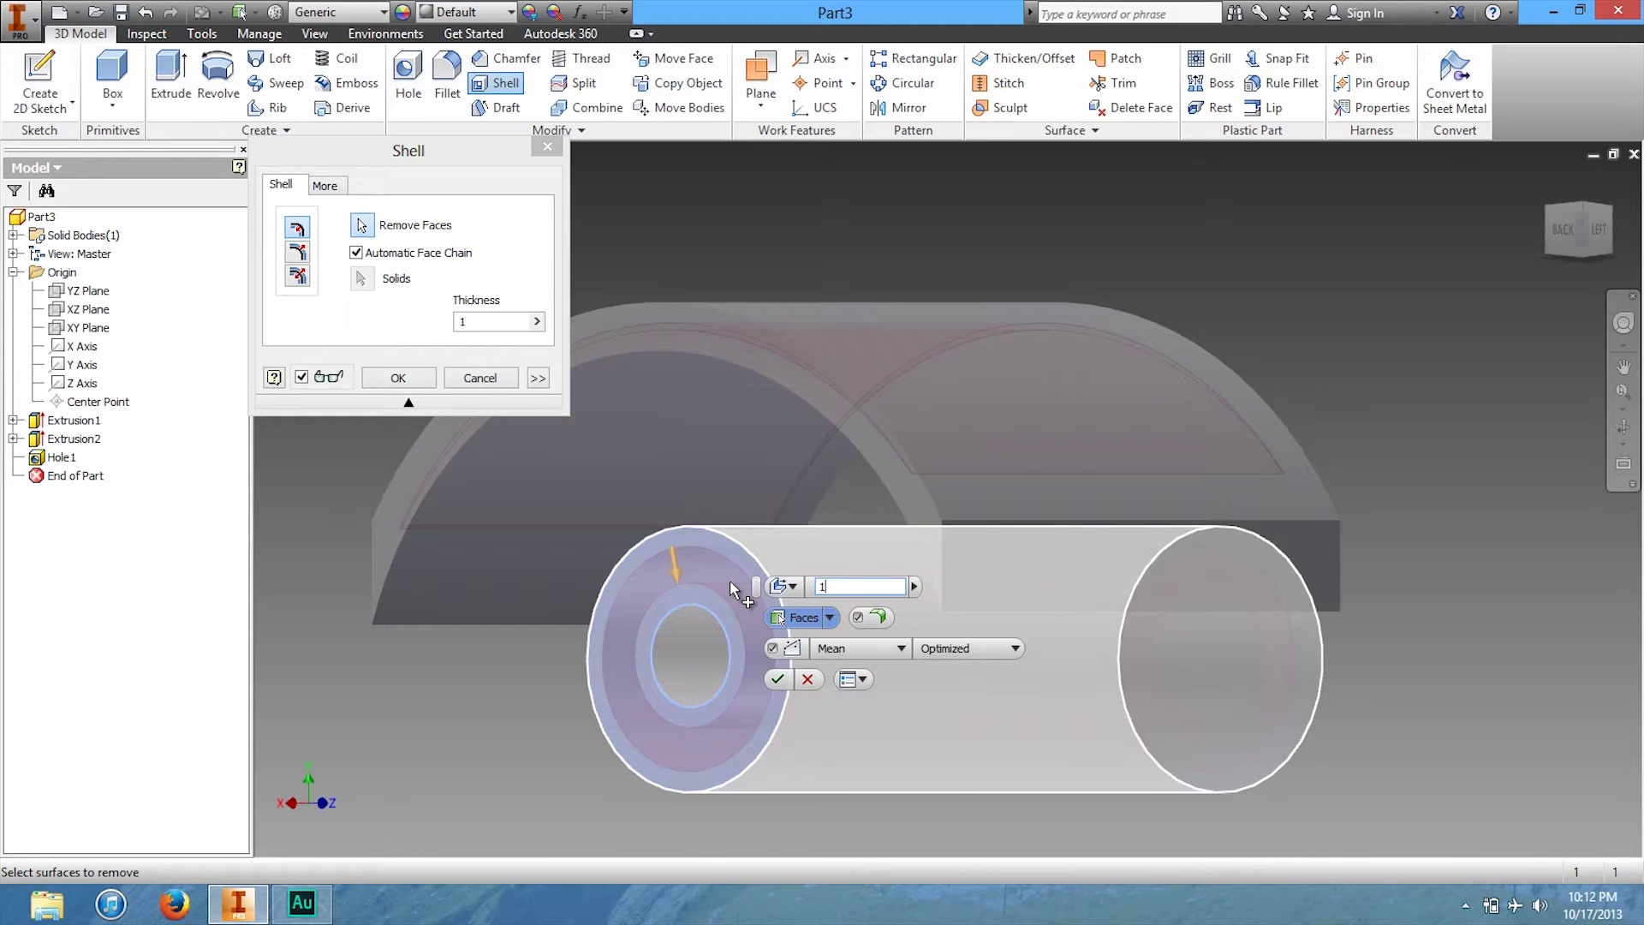
{"action": "left_click", "coordinate": [777, 679]}
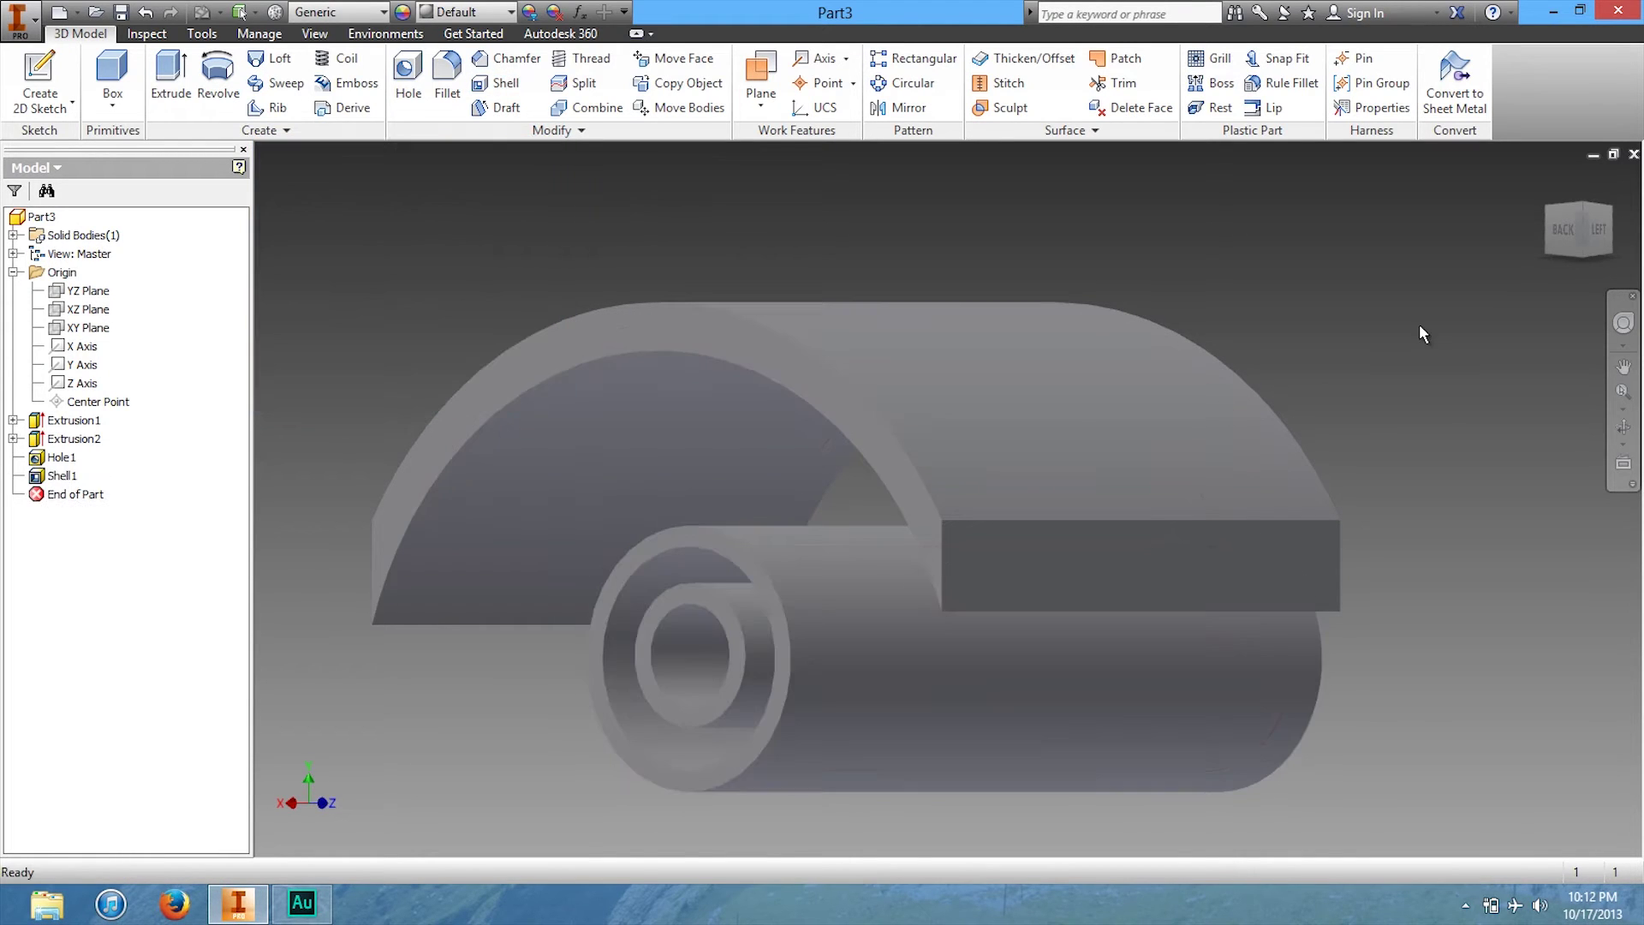
- Inspect the hollowed cylinder from the back and undo its shell
{"action": "left_click", "coordinate": [1563, 229]}
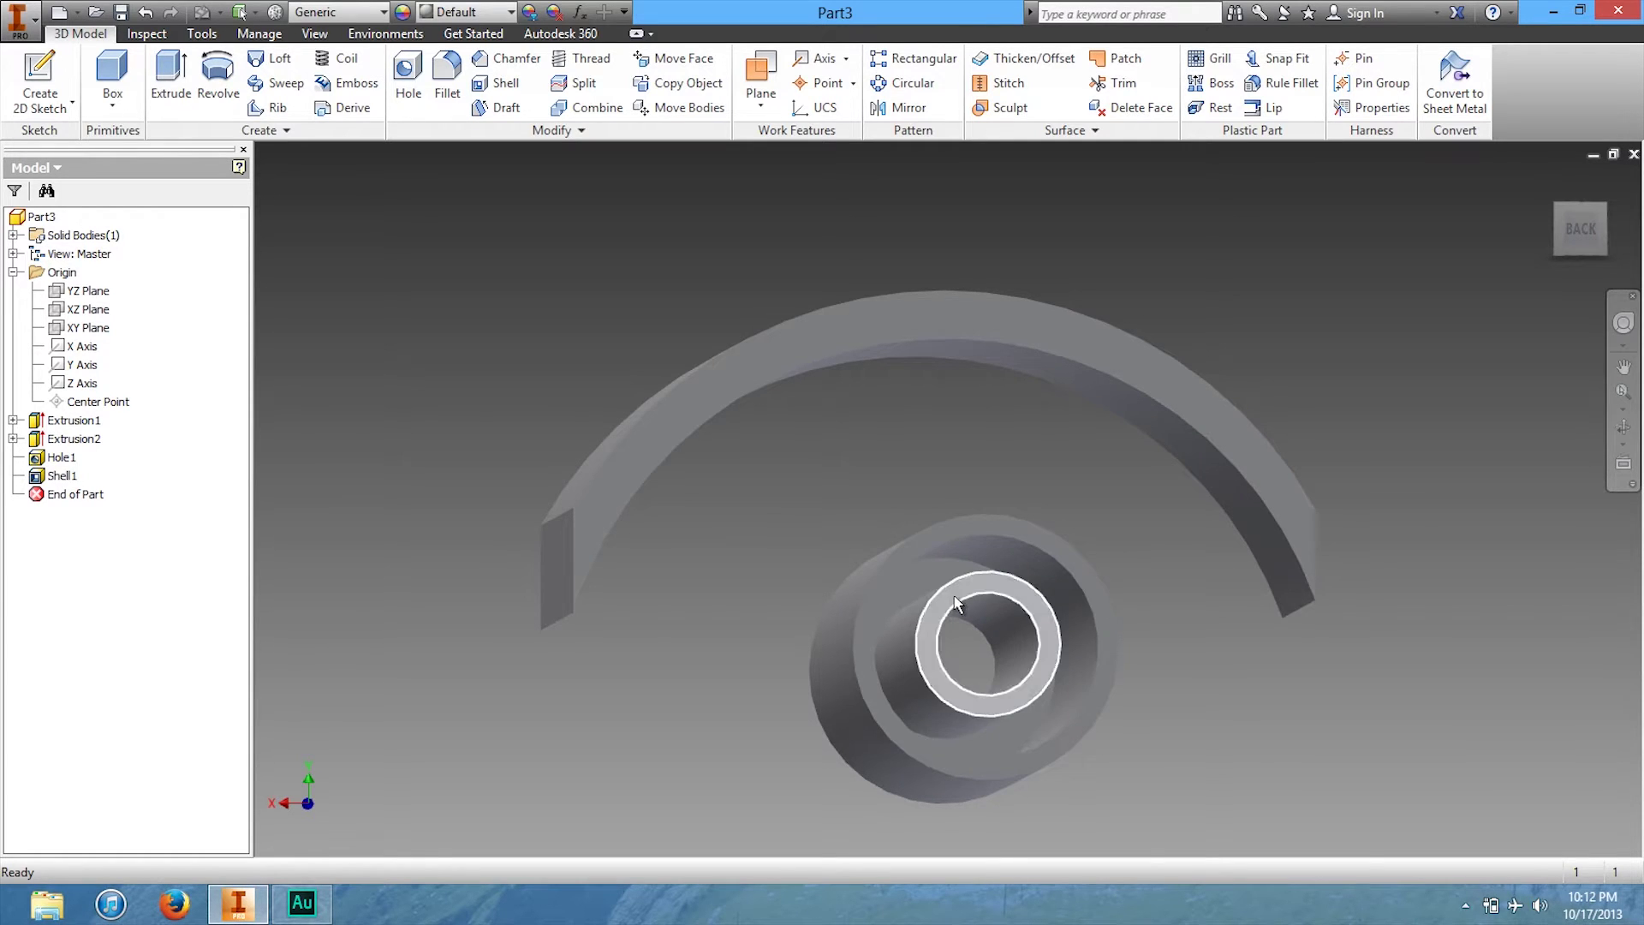
{"action": "left_click_drag", "start_coordinate": [1575, 235], "coordinate": [1437, 236]}
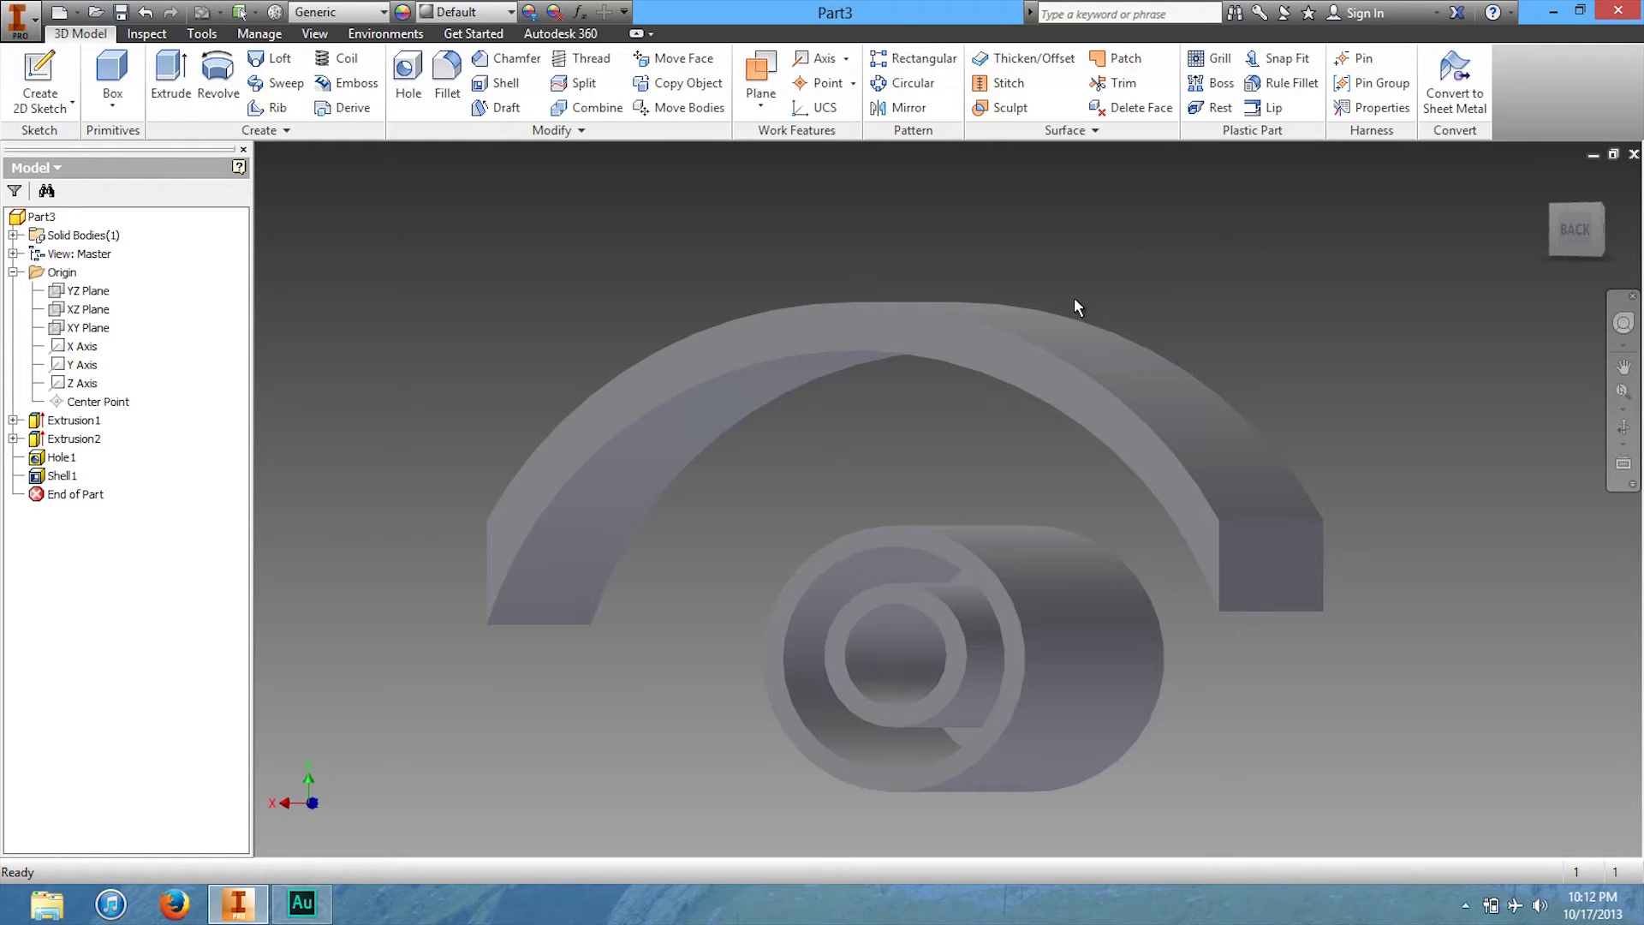
{"action": "key", "text": "ctrl+z"}
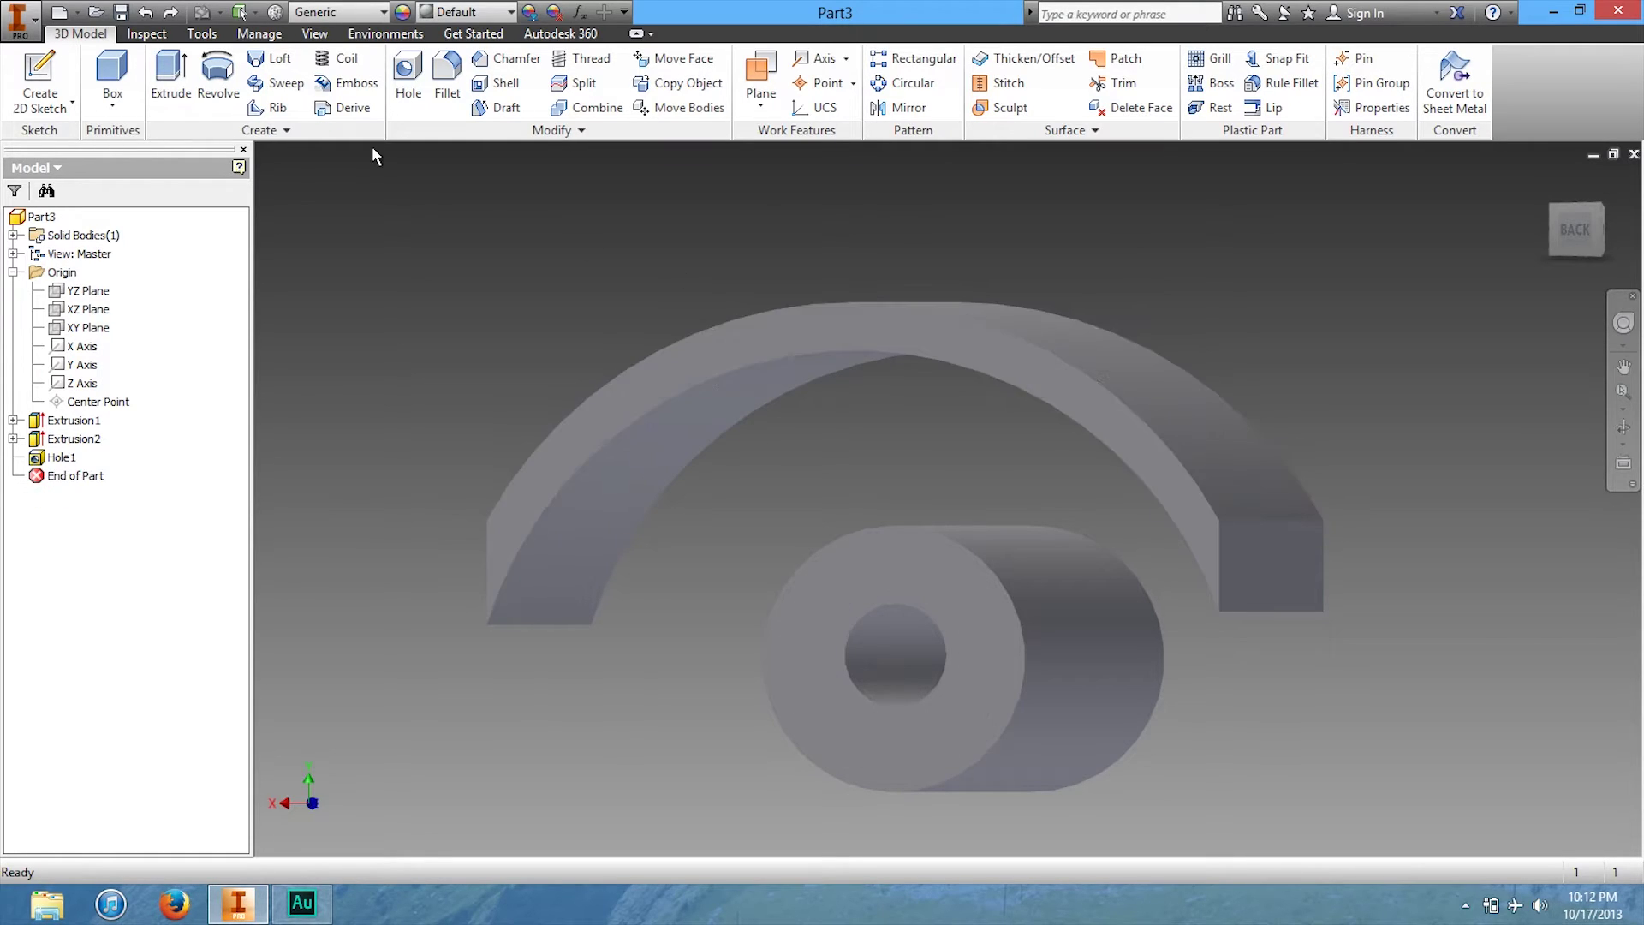
- Set up a fixed-edge face draft on the arch's outer curved face with a draft angle of 4 degrees
{"action": "left_click", "coordinate": [500, 107]}
{"action": "mouse_move", "coordinate": [1583, 220]}
{"action": "left_mouse_down"}
{"action": "mouse_move", "coordinate": [1385, 265]}
{"action": "mouse_move", "coordinate": [1301, 297]}
{"action": "mouse_move", "coordinate": [1302, 328]}
{"action": "left_mouse_up"}
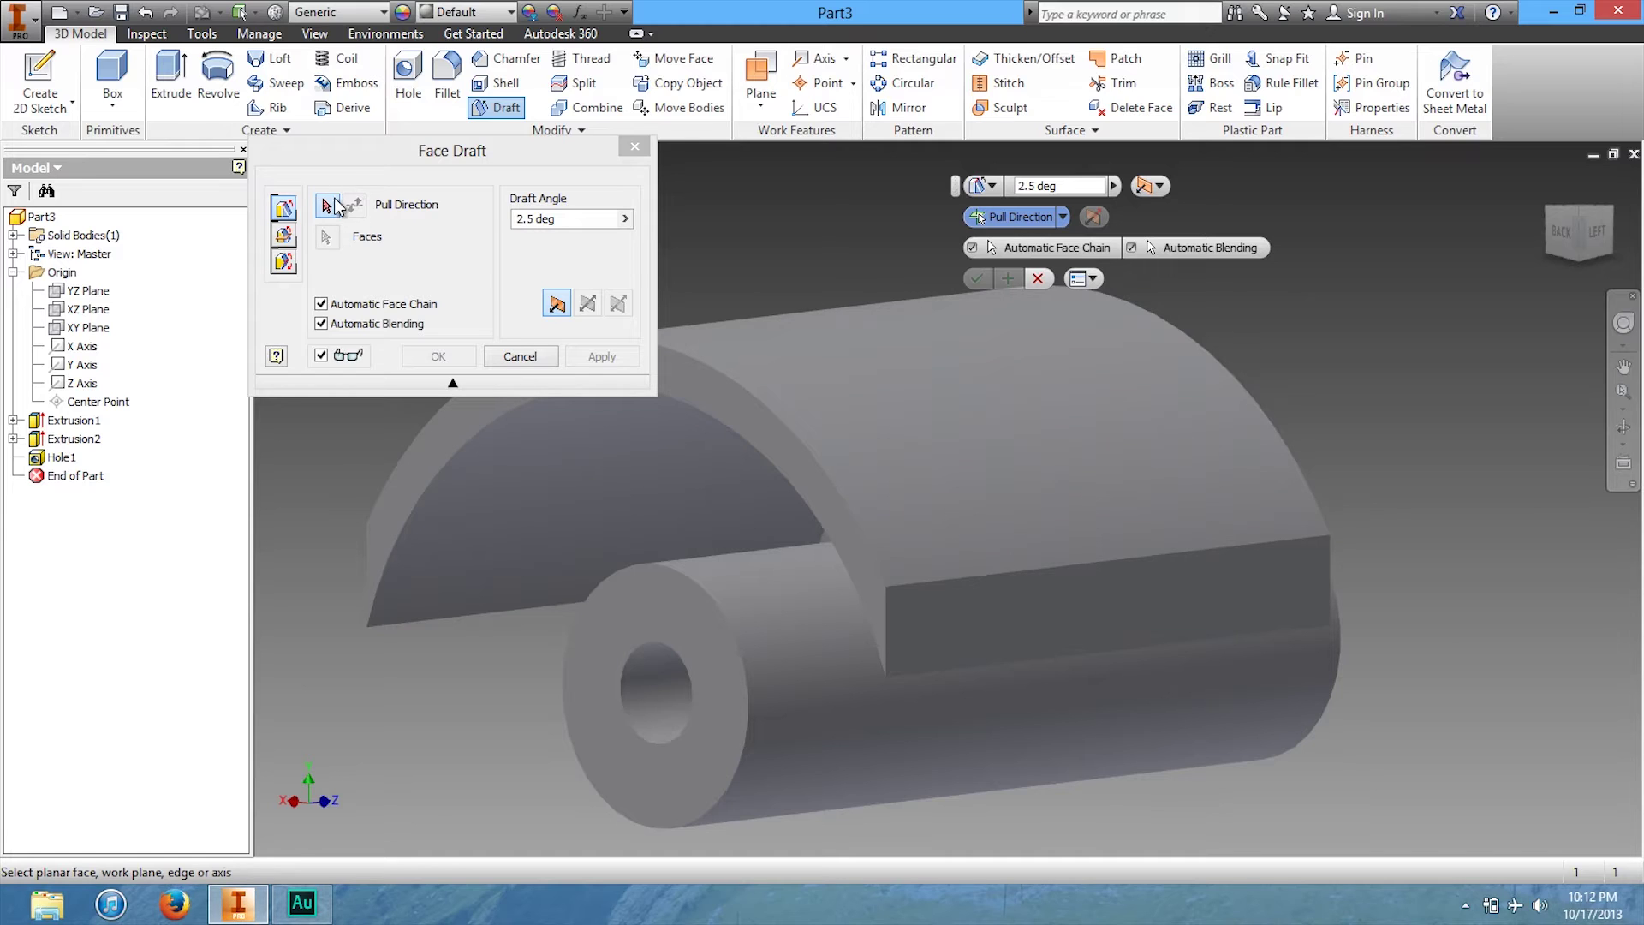
{"action": "left_click", "coordinate": [1009, 443]}
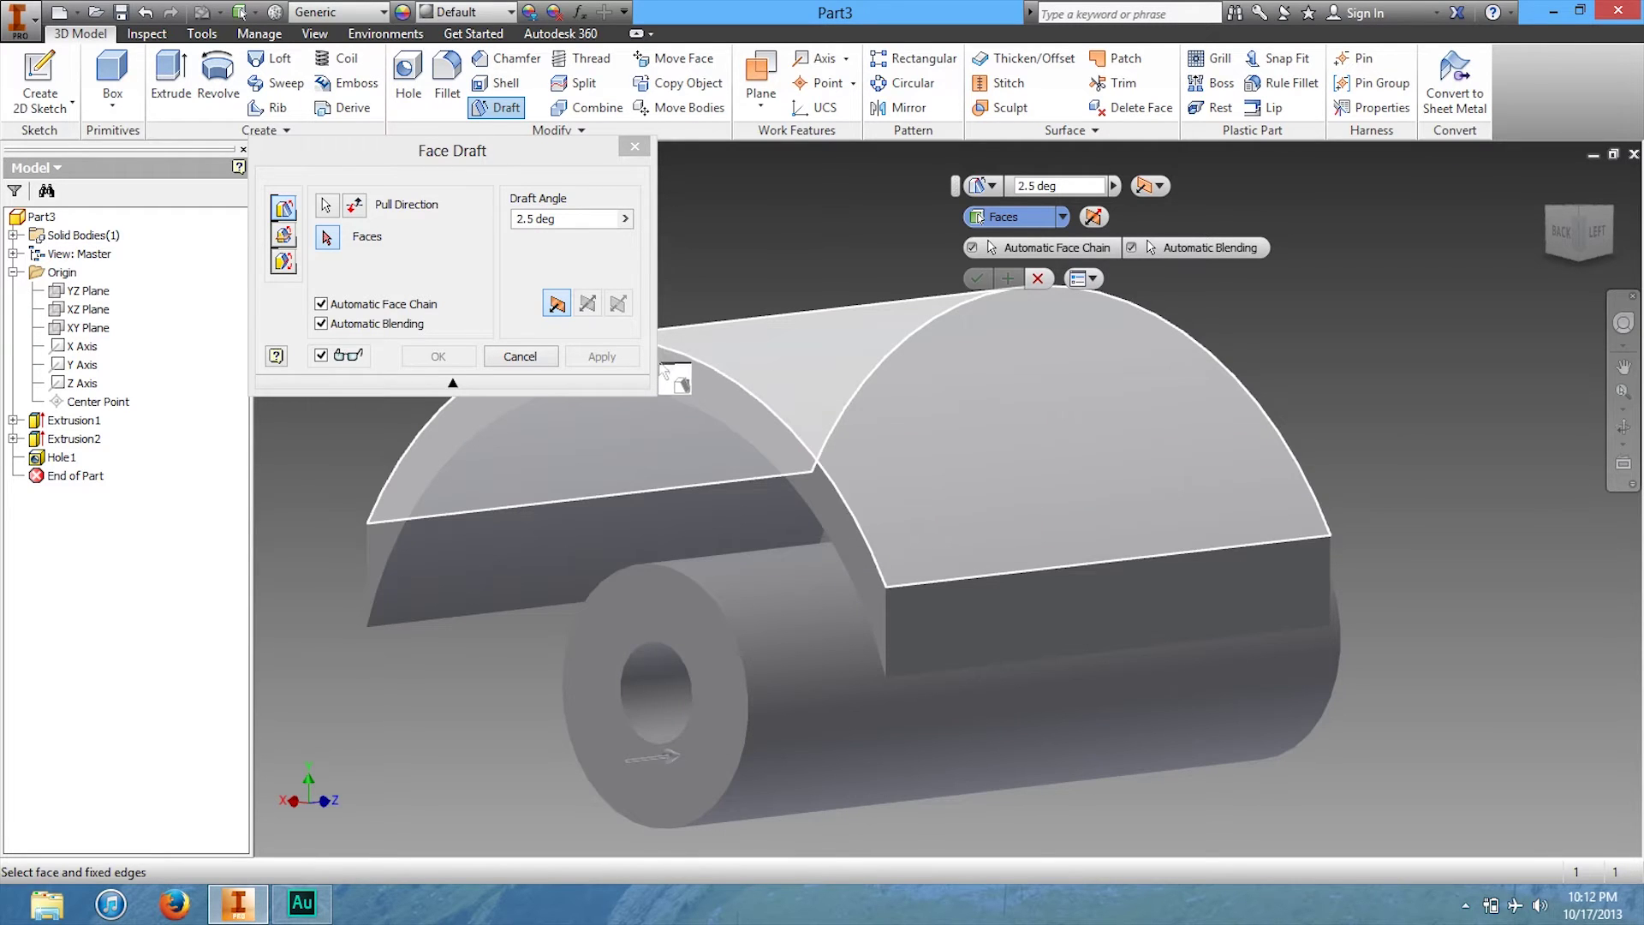
{"action": "left_click", "coordinate": [1165, 610]}
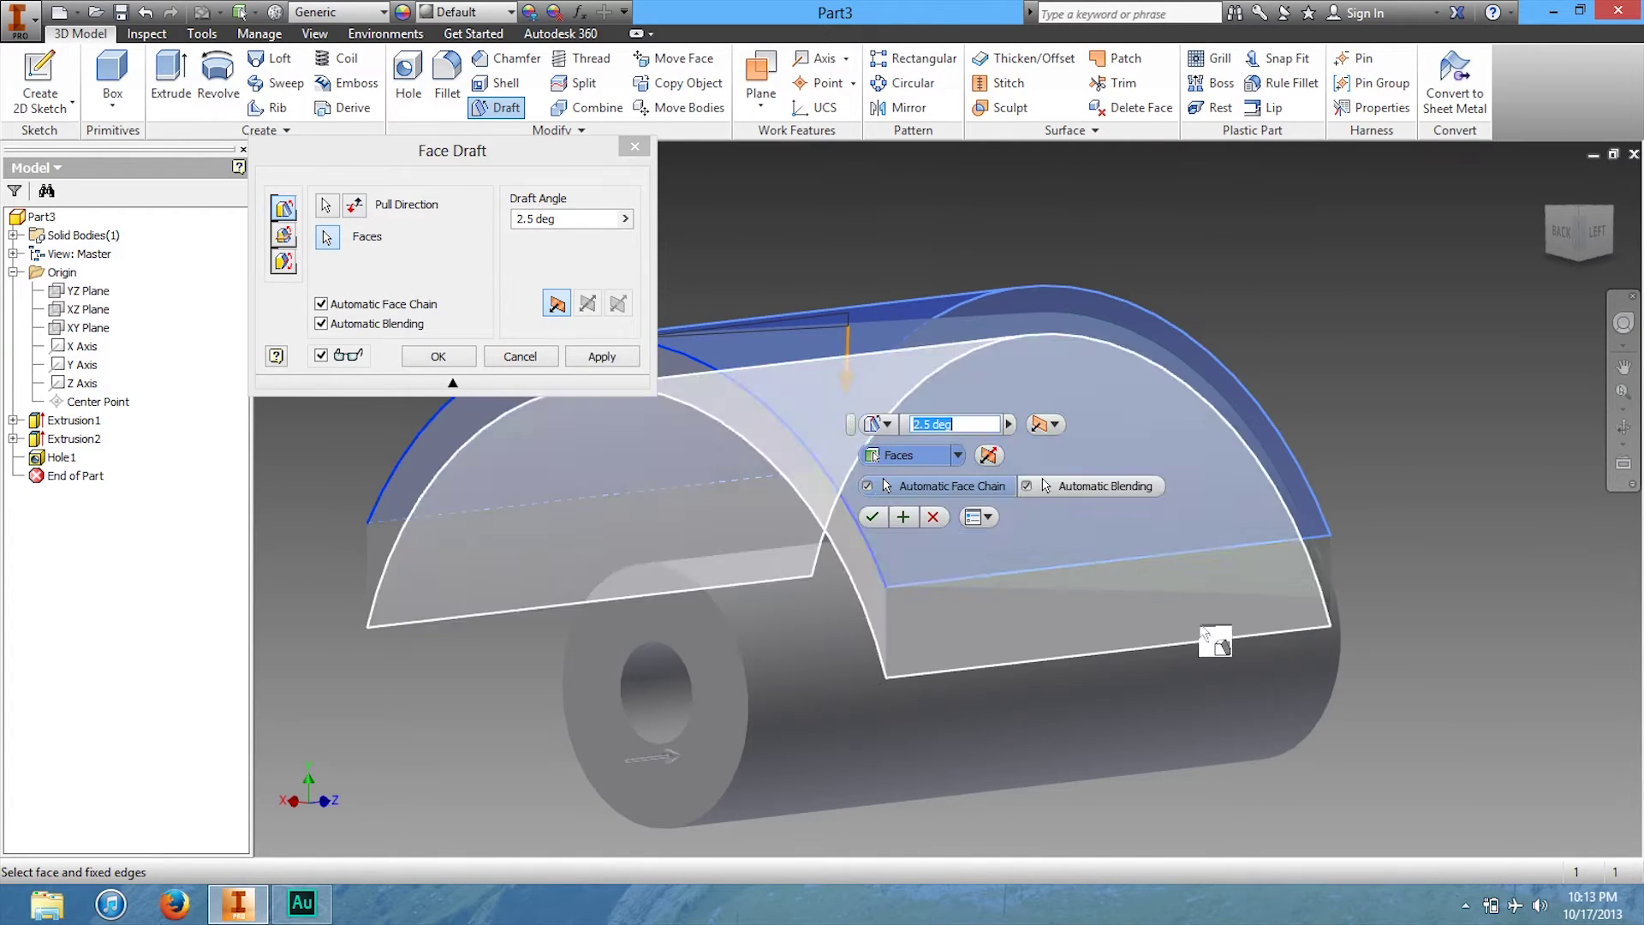
{"action": "mouse_move", "coordinate": [1573, 240]}
{"action": "left_mouse_down"}
{"action": "mouse_move", "coordinate": [1486, 324]}
{"action": "mouse_move", "coordinate": [1172, 361]}
{"action": "mouse_move", "coordinate": [891, 281]}
{"action": "mouse_move", "coordinate": [983, 357]}
{"action": "mouse_move", "coordinate": [1124, 332]}
{"action": "mouse_move", "coordinate": [1190, 367]}
{"action": "mouse_move", "coordinate": [1607, 407]}
{"action": "mouse_move", "coordinate": [1572, 238]}
{"action": "mouse_move", "coordinate": [1586, 239]}
{"action": "left_mouse_up"}
{"action": "left_click", "coordinate": [577, 216]}
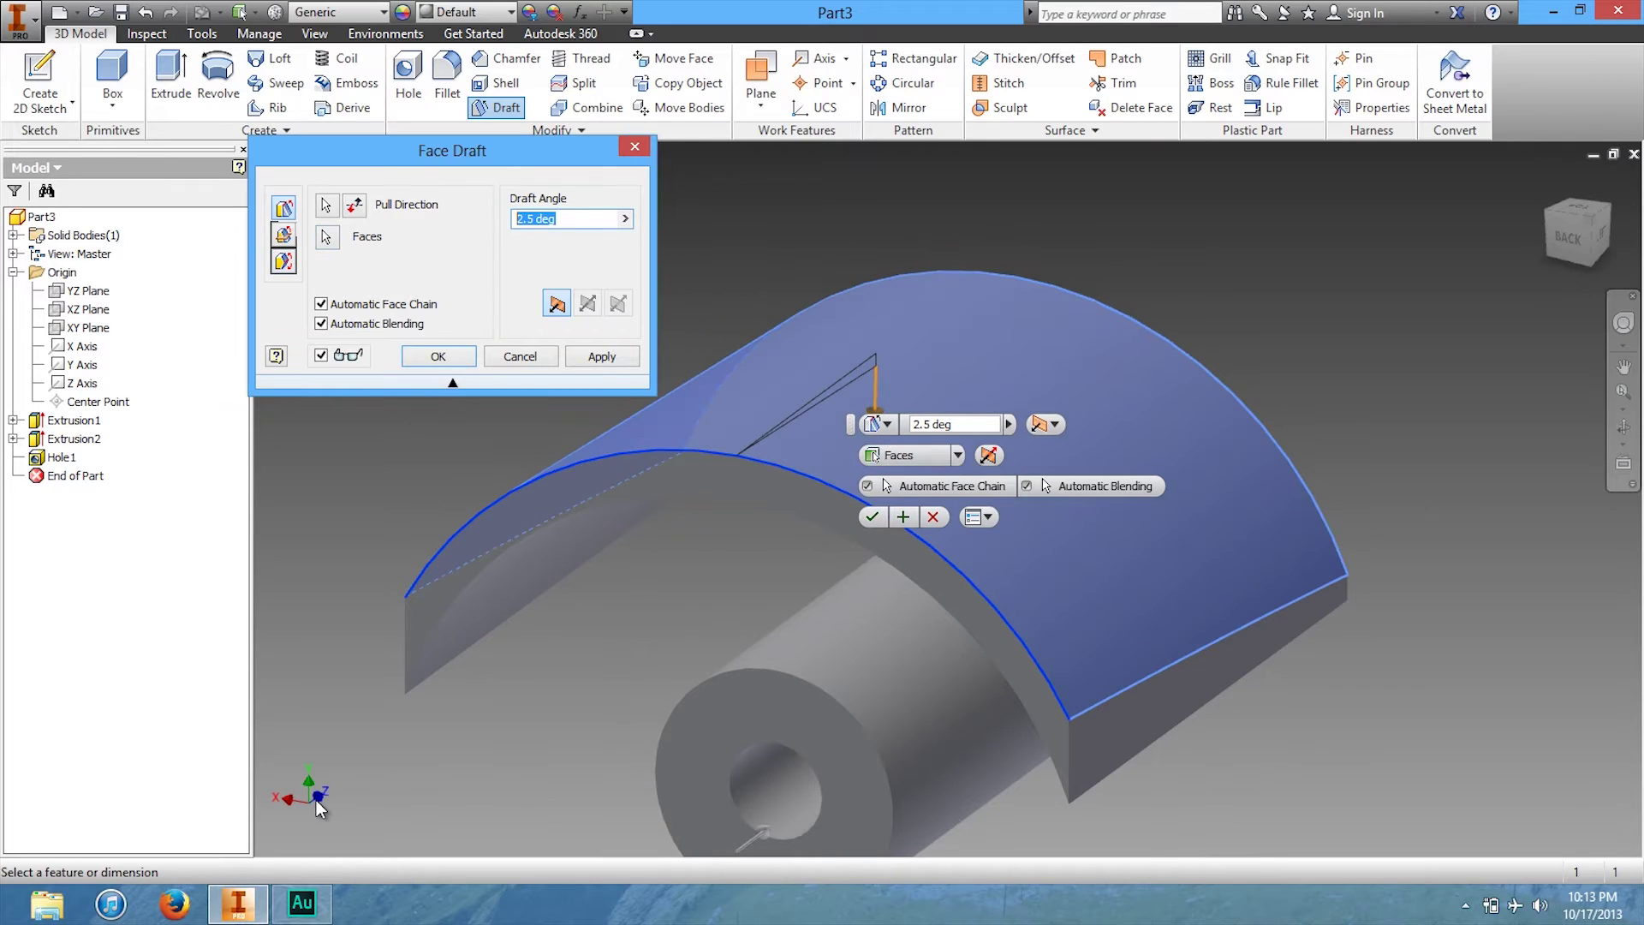
{"action": "type", "text": "4"}
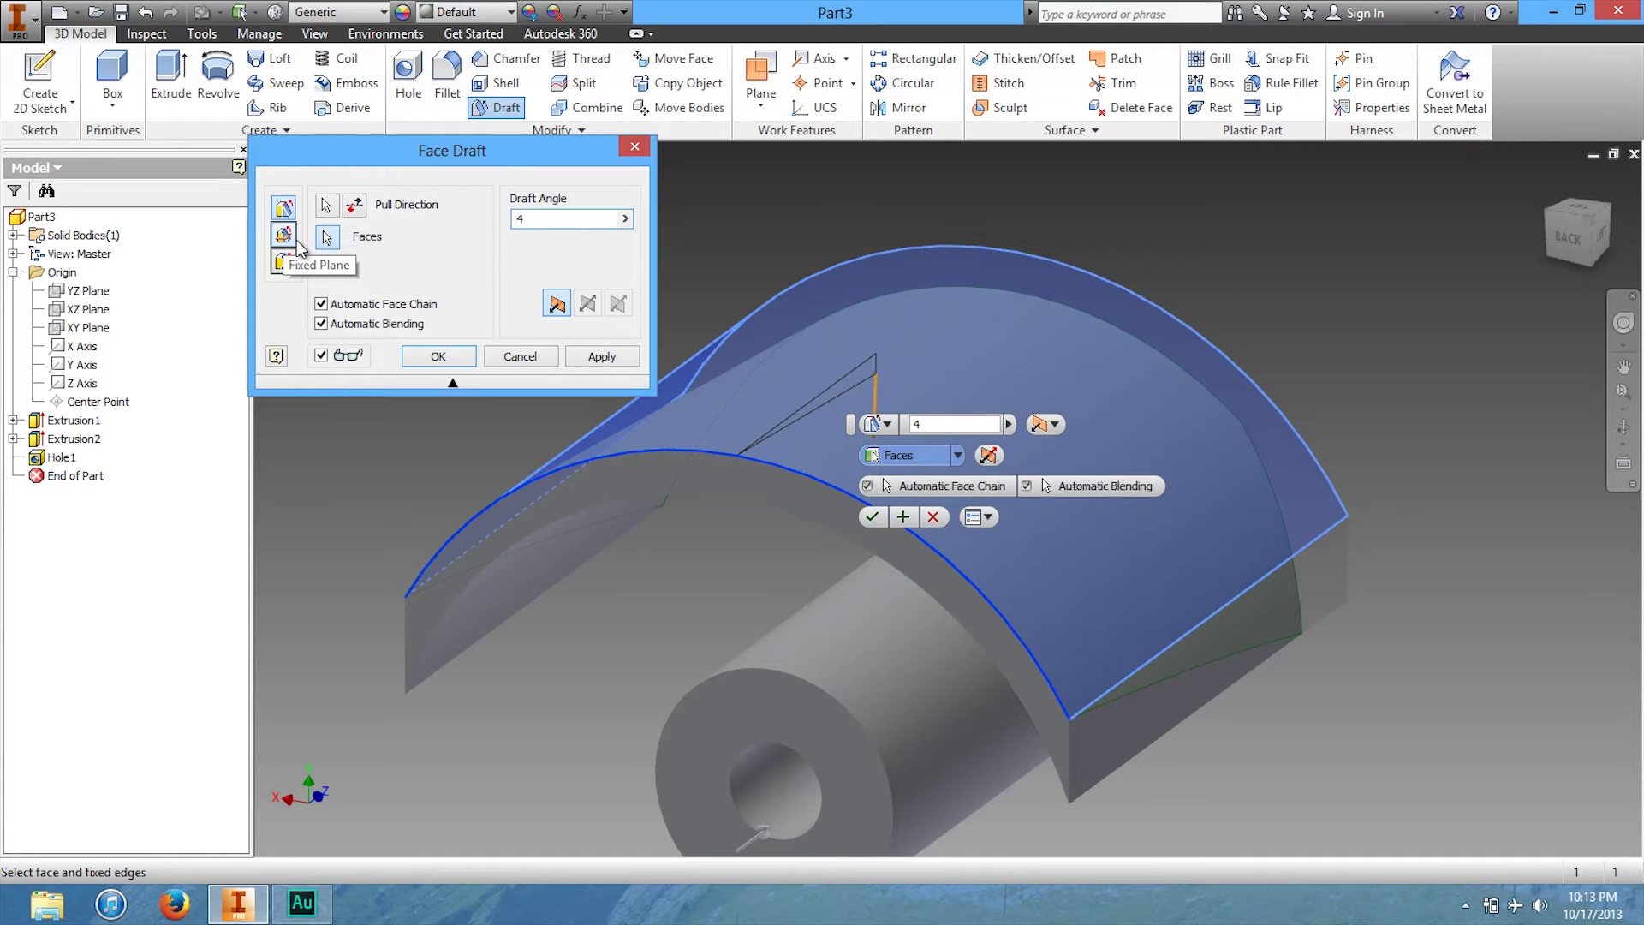
- Apply a fixed-plane draft to the arch's outer curved face and inspect the taper from the side
{"action": "left_click", "coordinate": [286, 236]}
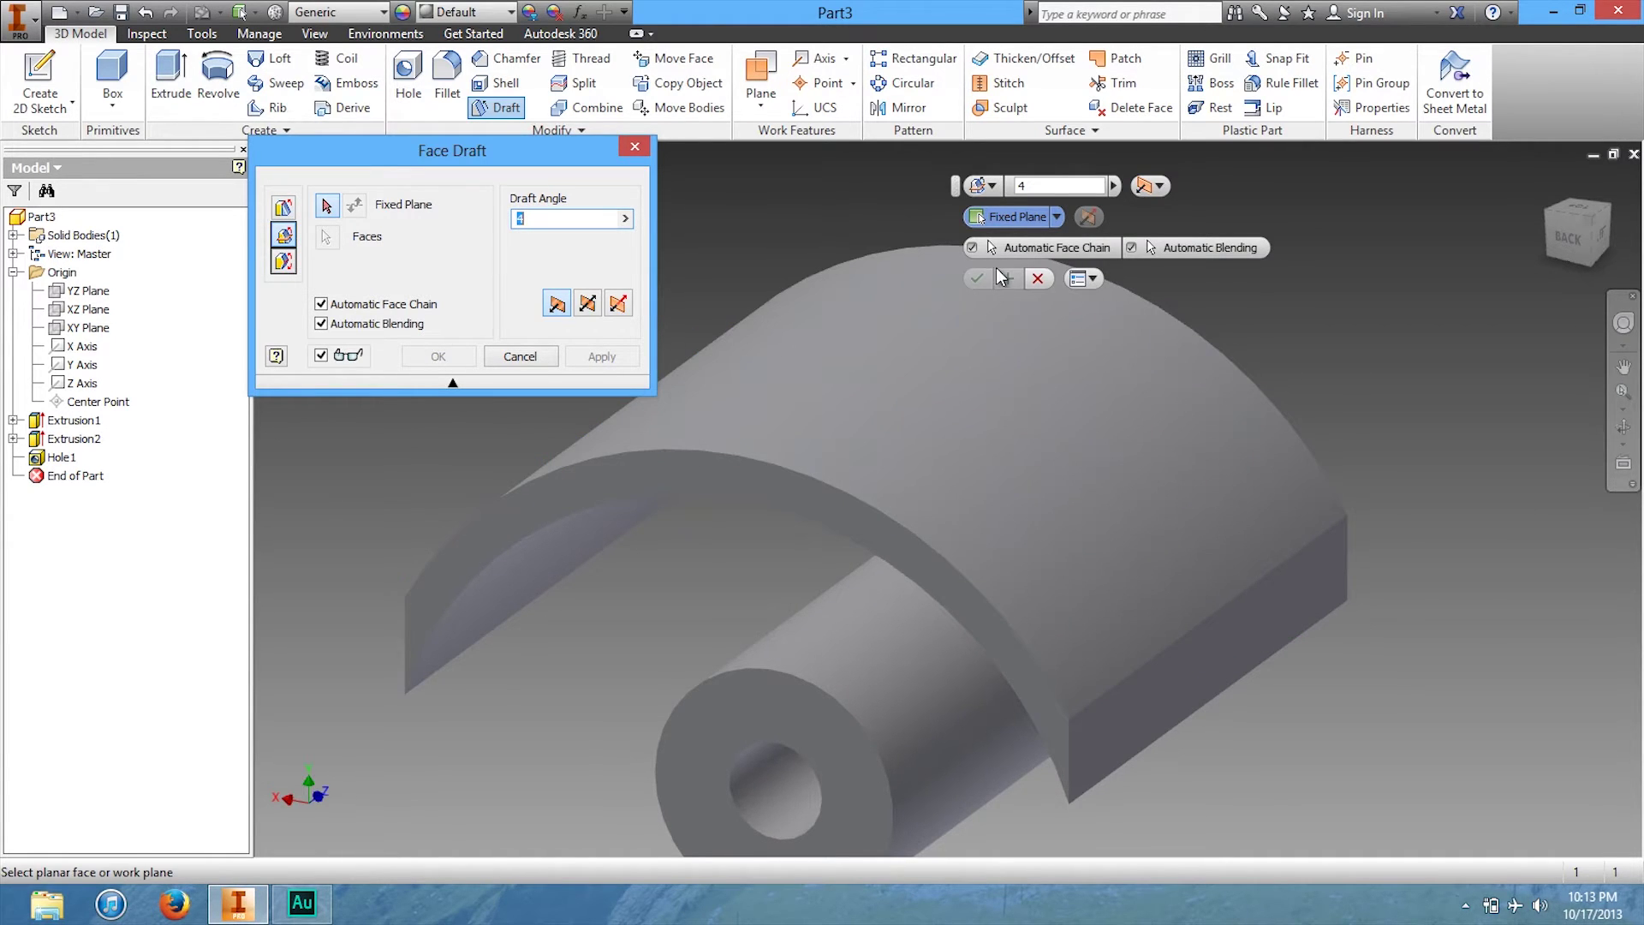
{"action": "left_click", "coordinate": [947, 305]}
{"action": "left_click", "coordinate": [921, 458]}
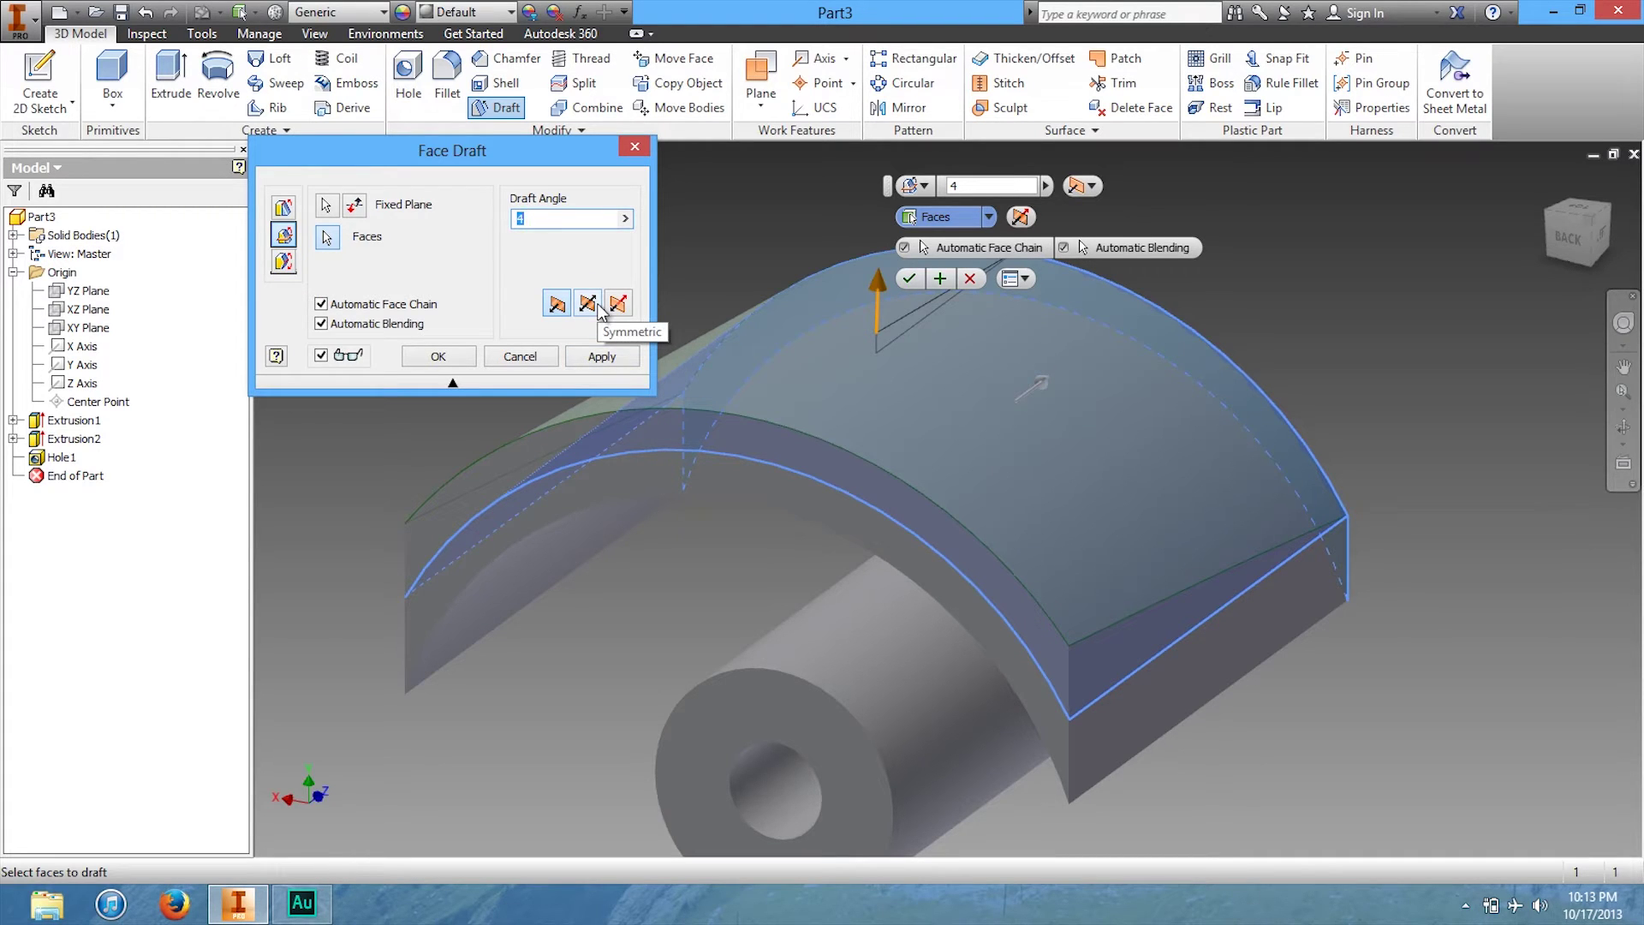
{"action": "left_click", "coordinate": [594, 361]}
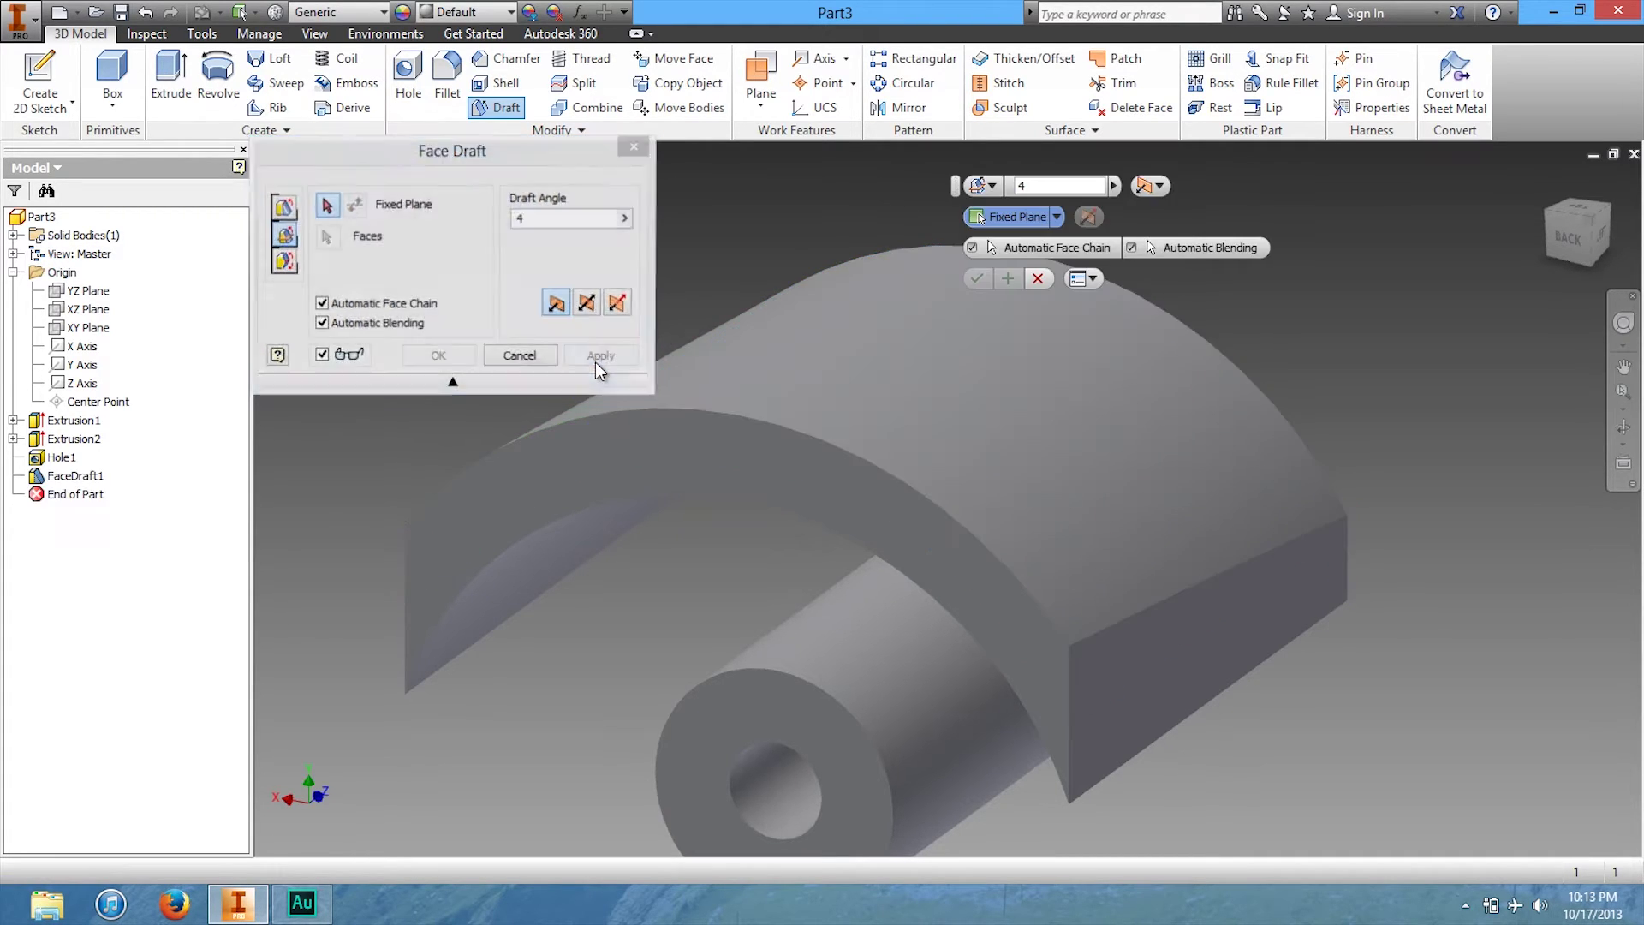
{"action": "left_click", "coordinate": [1598, 232]}
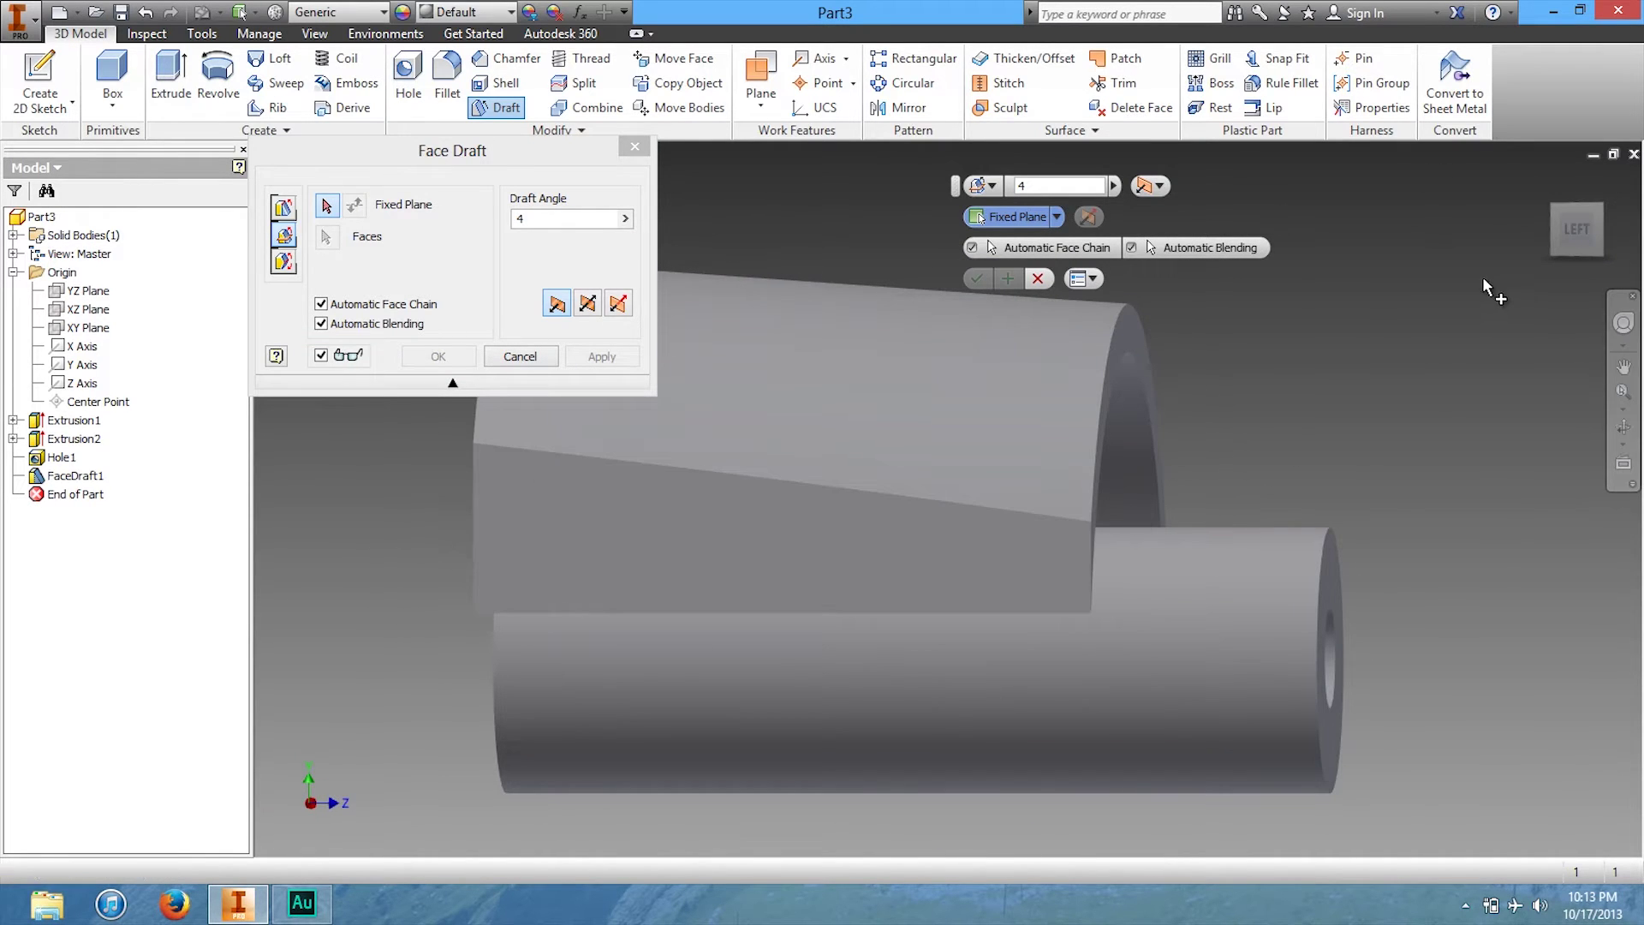
{"action": "left_click_drag", "start_coordinate": [1588, 237], "coordinate": [1570, 185]}
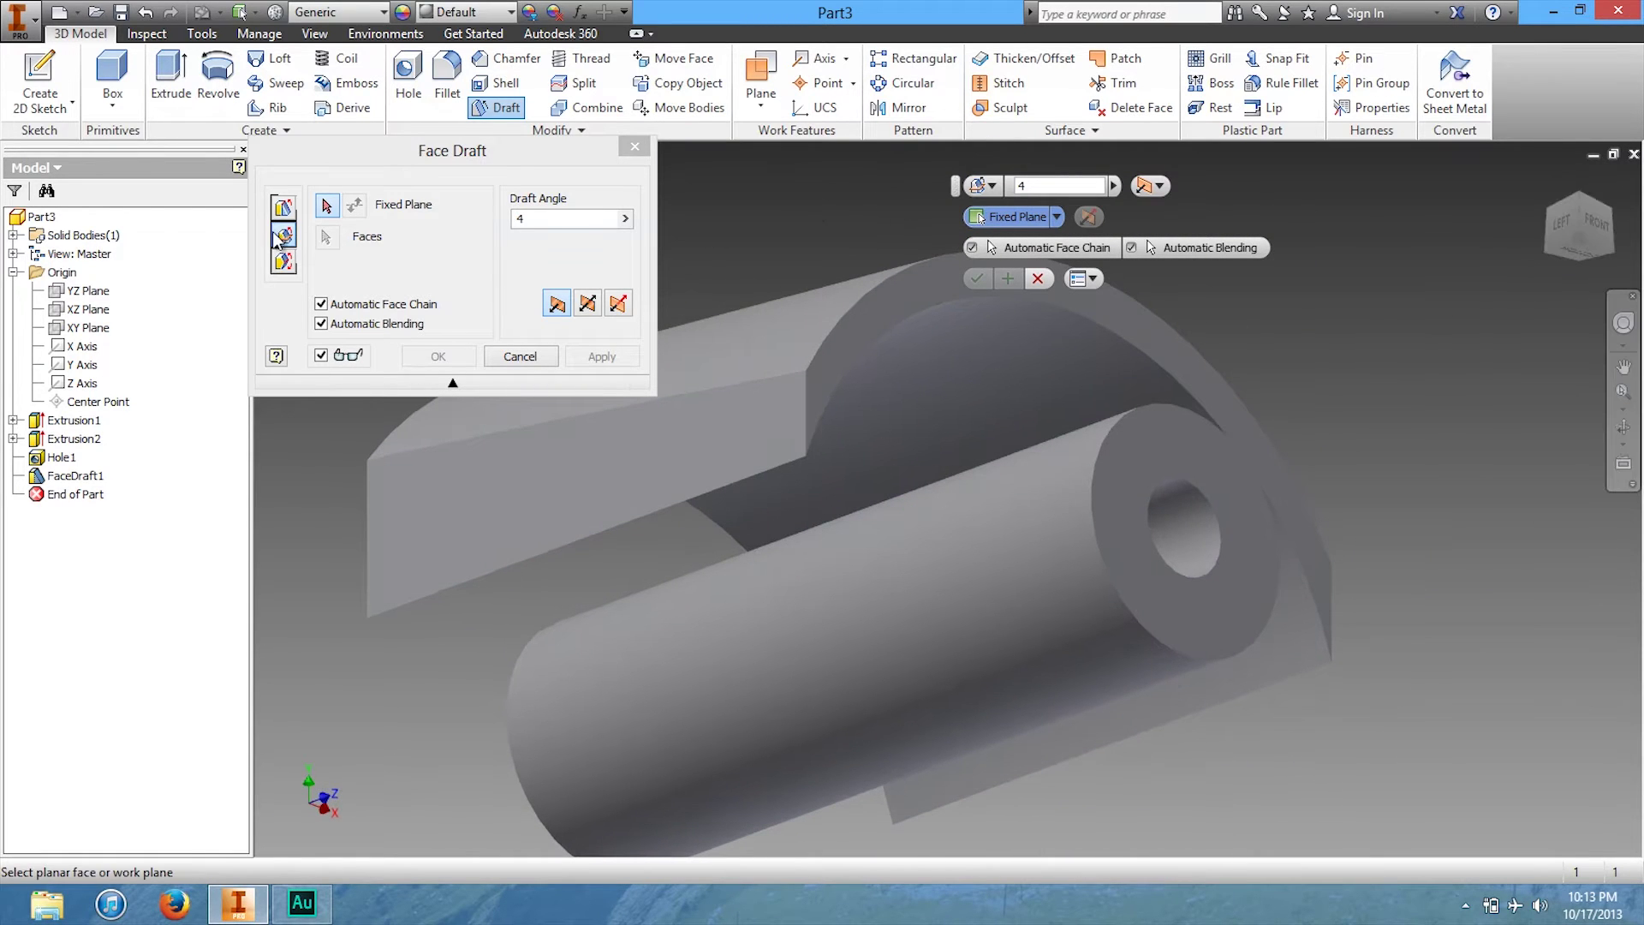
- Apply a 4-degree fixed-edge draft to the cylinder's hole, keeping its front edge fixed
{"action": "left_click", "coordinate": [285, 208]}
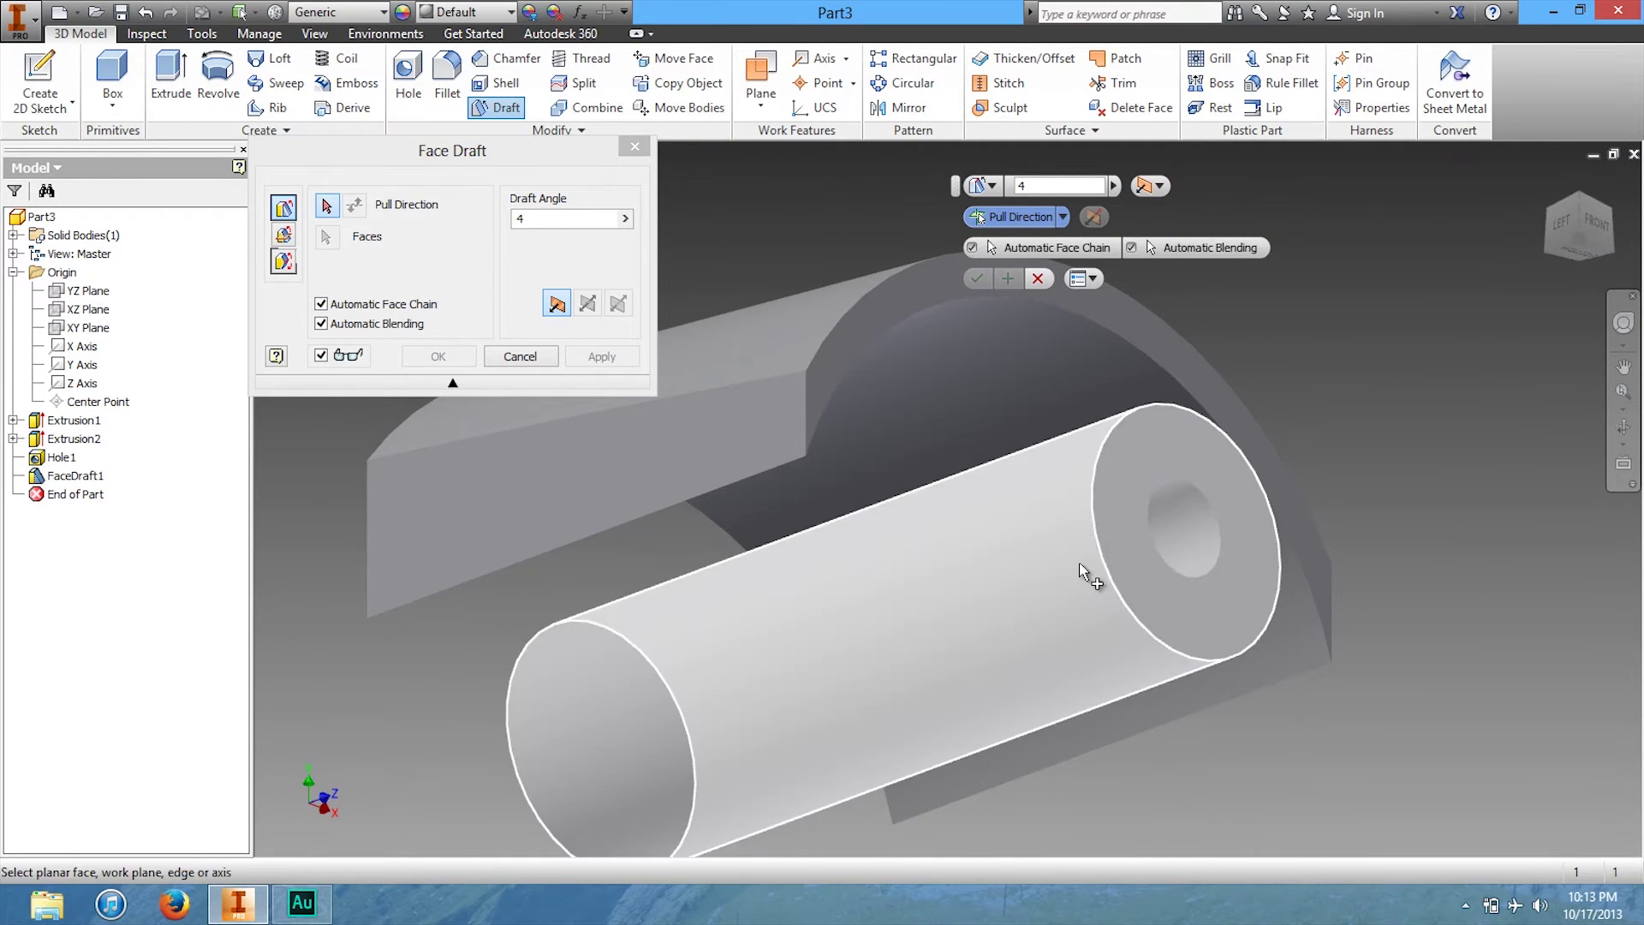
{"action": "left_click", "coordinate": [1146, 579]}
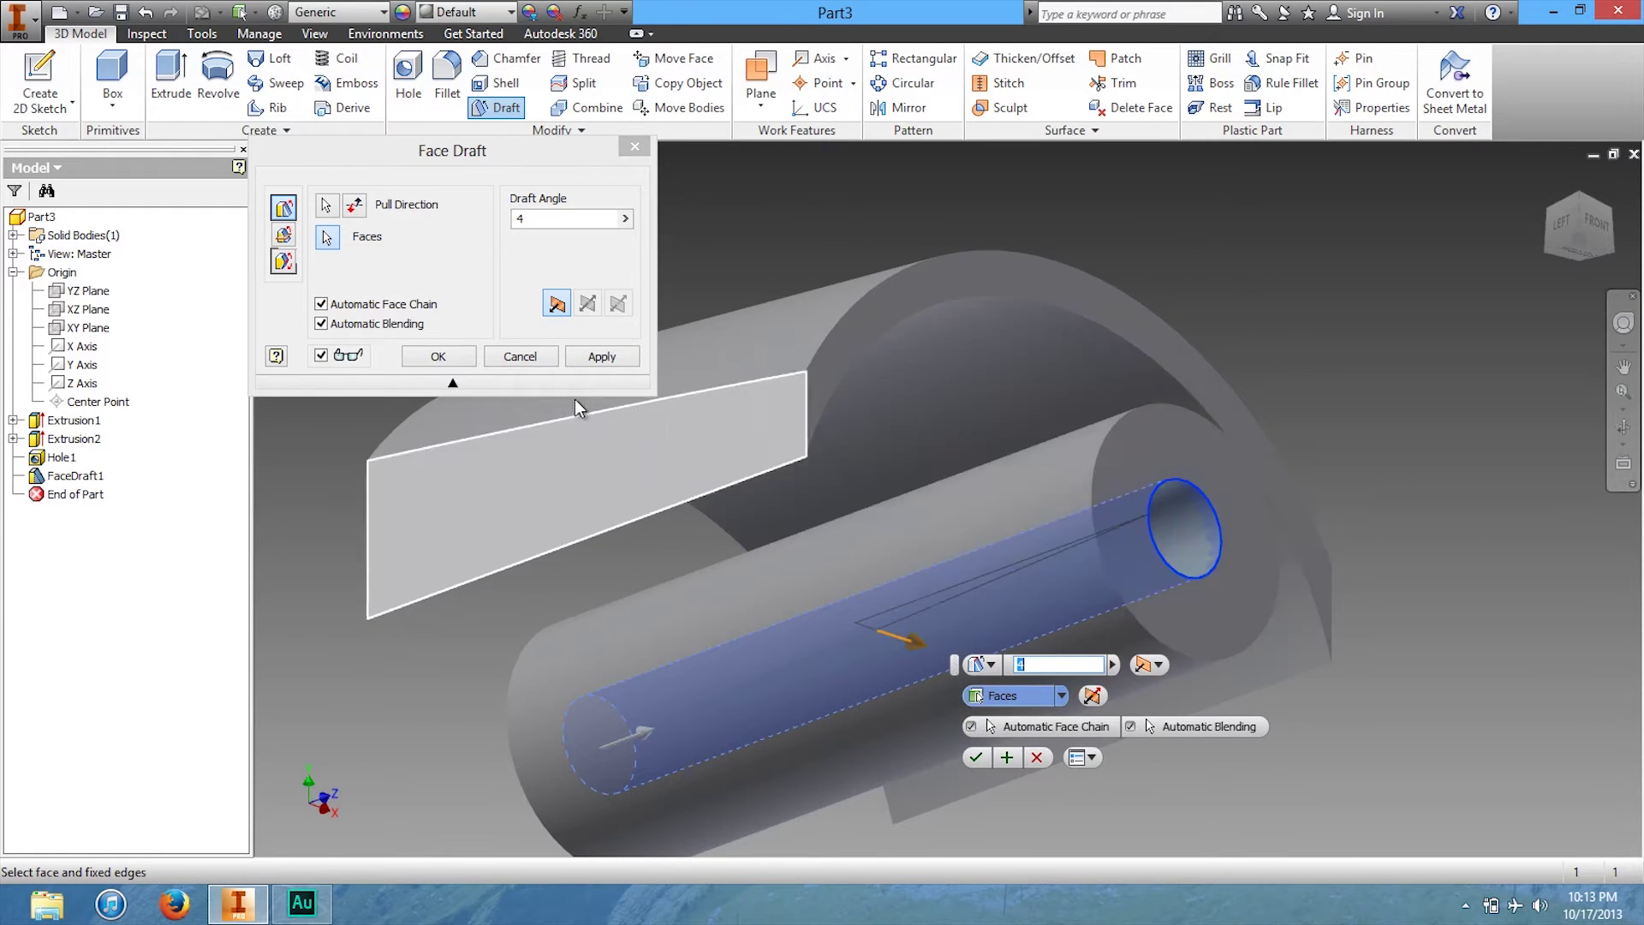
{"action": "left_click", "coordinate": [606, 361]}
- View the tapered hole from the front, leave the draft command and undo the hole's draft
{"action": "left_click_drag", "start_coordinate": [1584, 246], "coordinate": [1508, 282]}
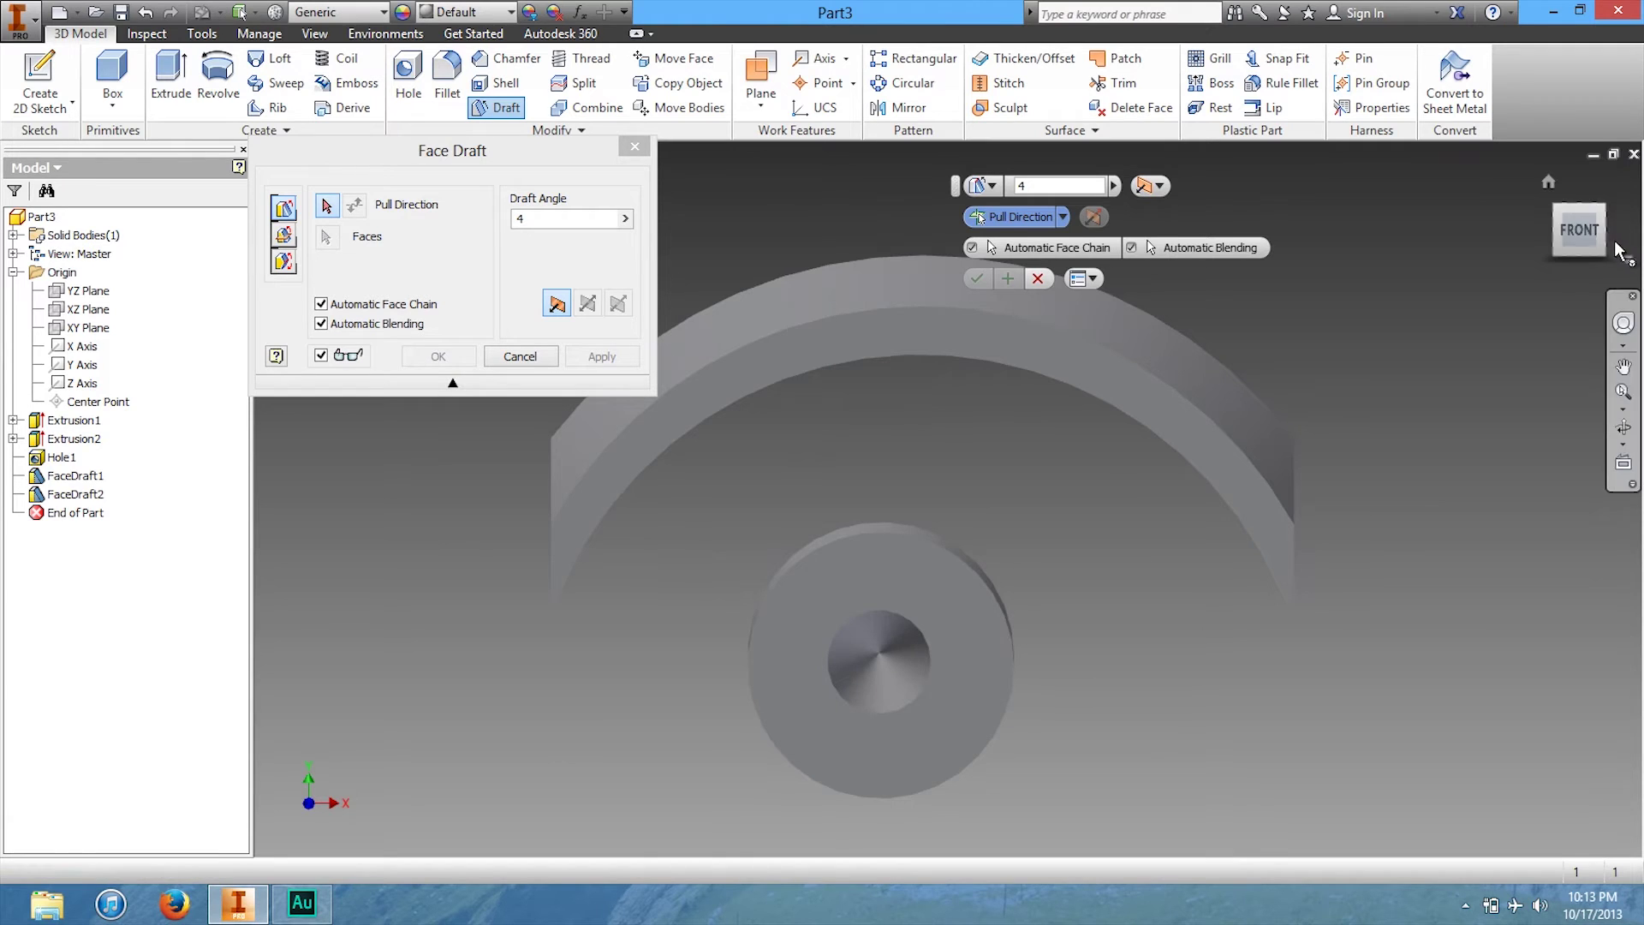
{"action": "mouse_move", "coordinate": [872, 685]}
{"action": "middle_mouse_down", "text": "shift"}
{"action": "mouse_move", "coordinate": [550, 616]}
{"action": "mouse_move", "coordinate": [947, 759]}
{"action": "mouse_move", "coordinate": [643, 799]}
{"action": "mouse_move", "coordinate": [1554, 776]}
{"action": "mouse_move", "coordinate": [1400, 842]}
{"action": "middle_mouse_up", "text": "shift"}
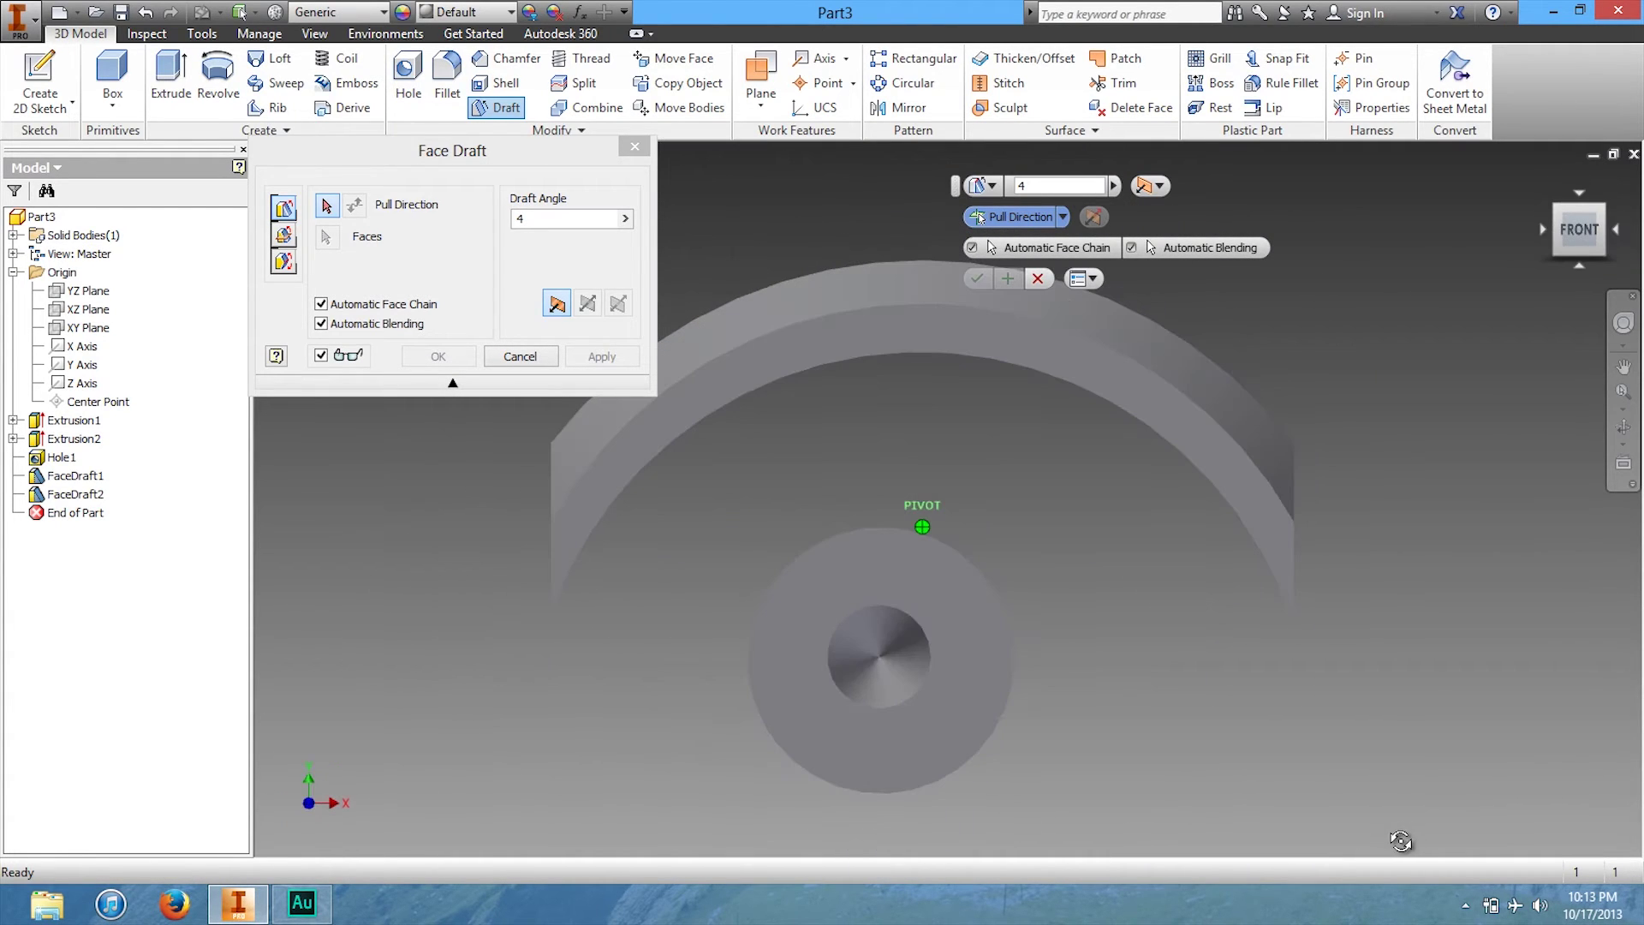
{"action": "key", "text": "Escape"}
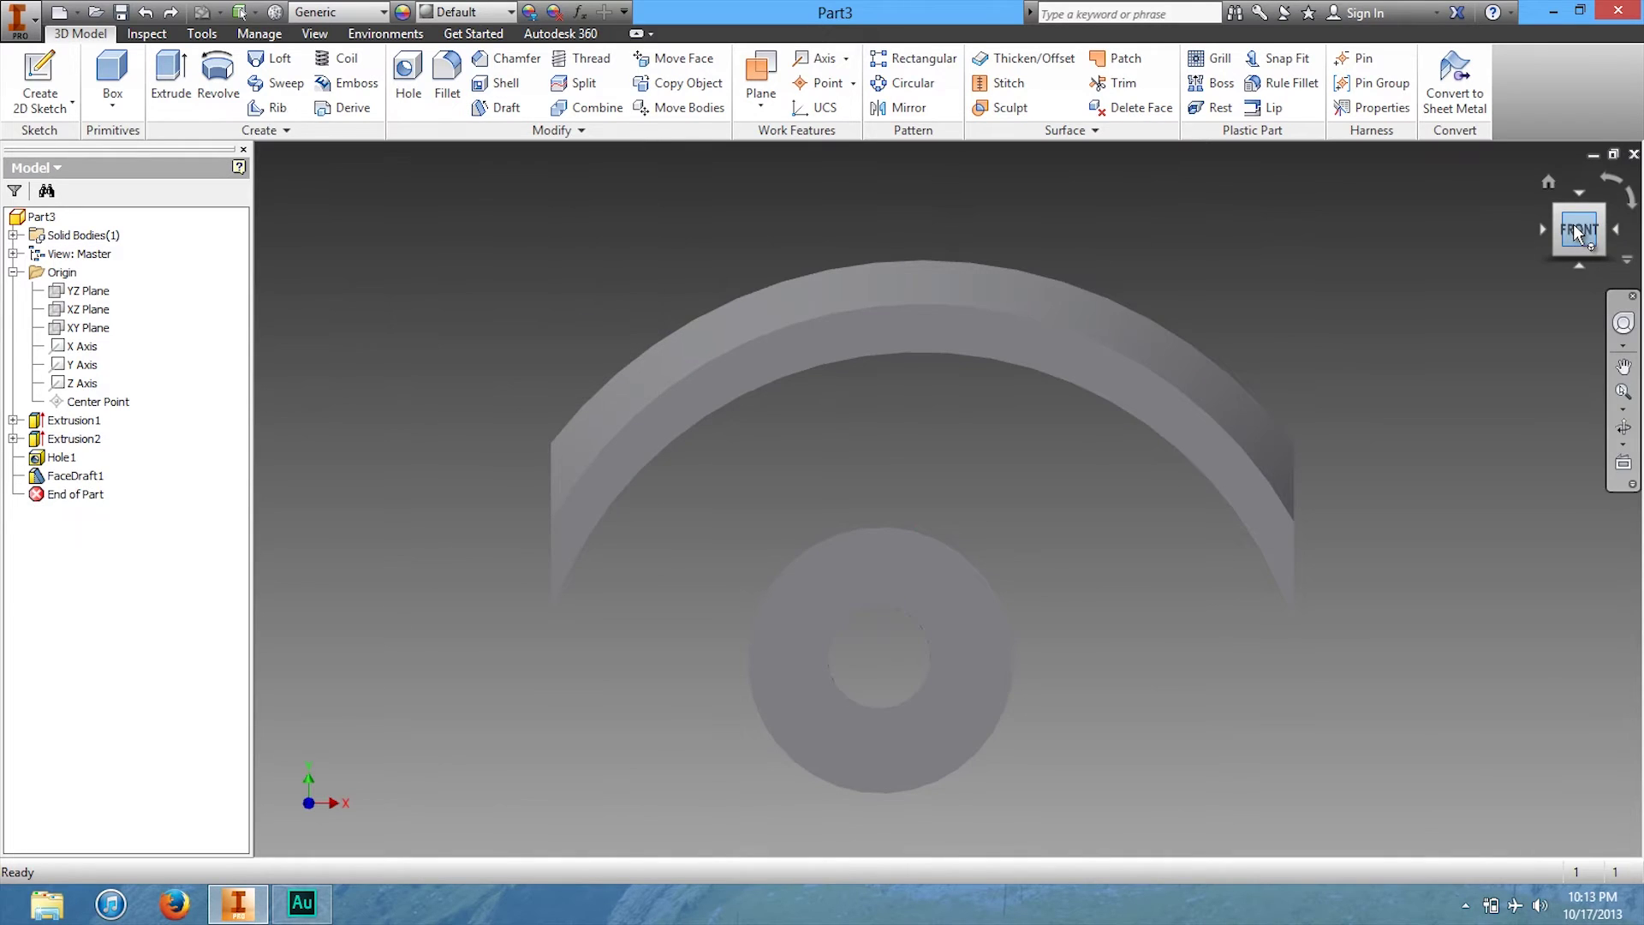
- Start the Thread tool and select the inner face of the cylinder's hole
{"action": "mouse_move", "coordinate": [1576, 231]}
{"action": "left_mouse_down"}
{"action": "mouse_move", "coordinate": [1580, 257]}
{"action": "mouse_move", "coordinate": [1584, 202]}
{"action": "mouse_move", "coordinate": [1552, 189]}
{"action": "mouse_move", "coordinate": [1475, 199]}
{"action": "mouse_move", "coordinate": [1490, 205]}
{"action": "left_mouse_up"}
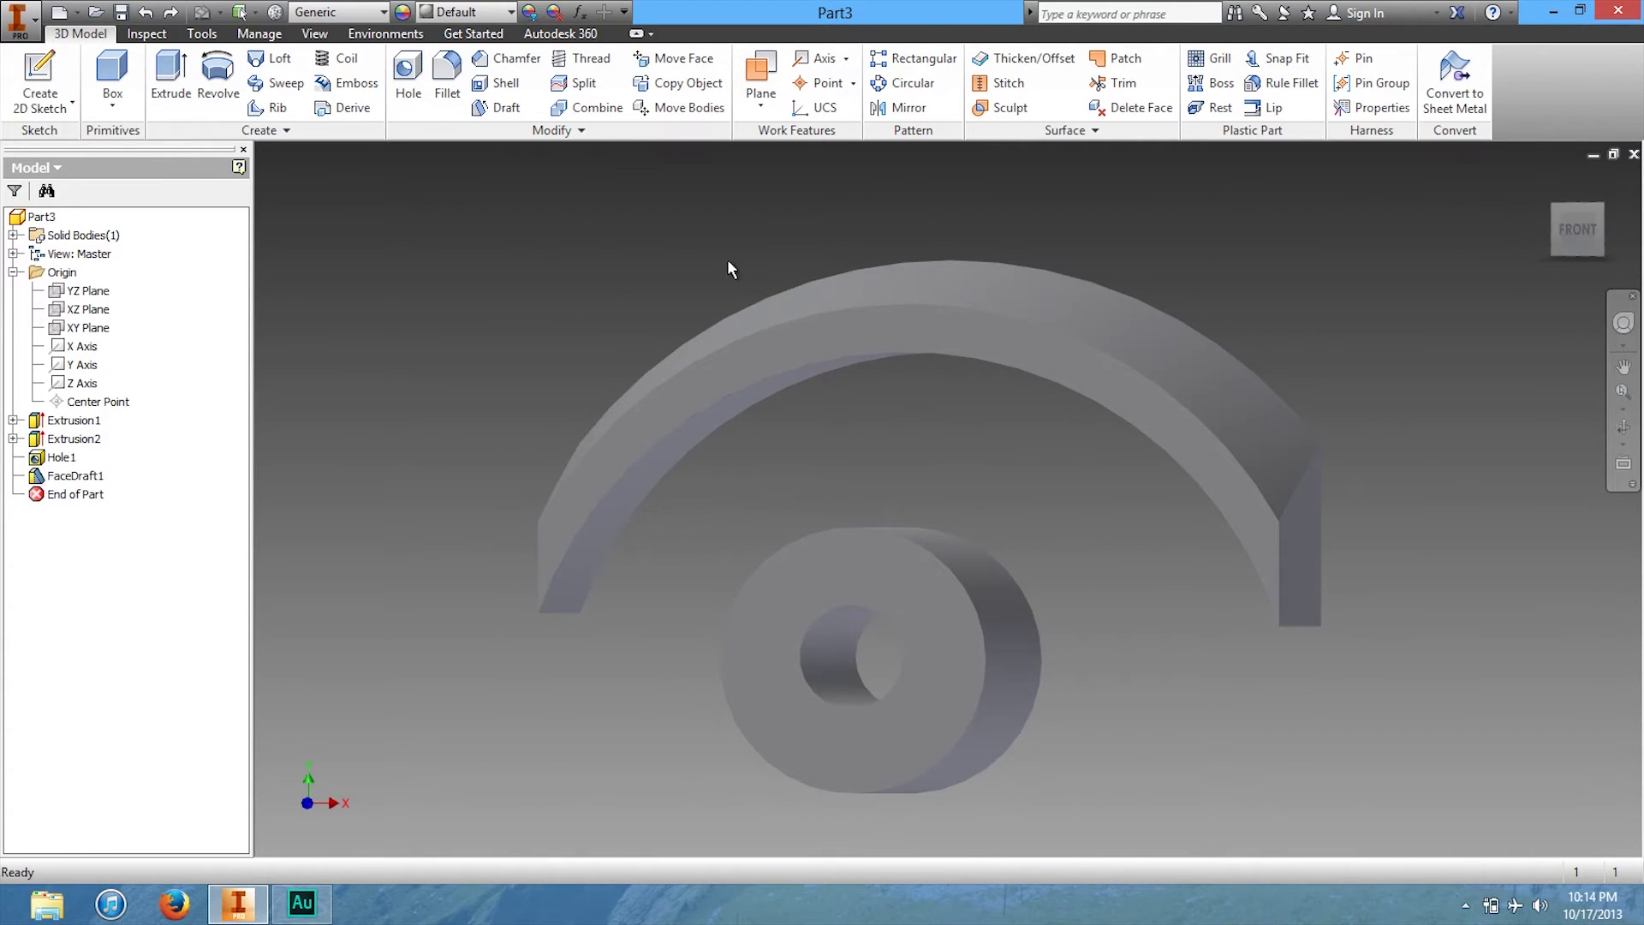
{"action": "left_click", "coordinate": [578, 65]}
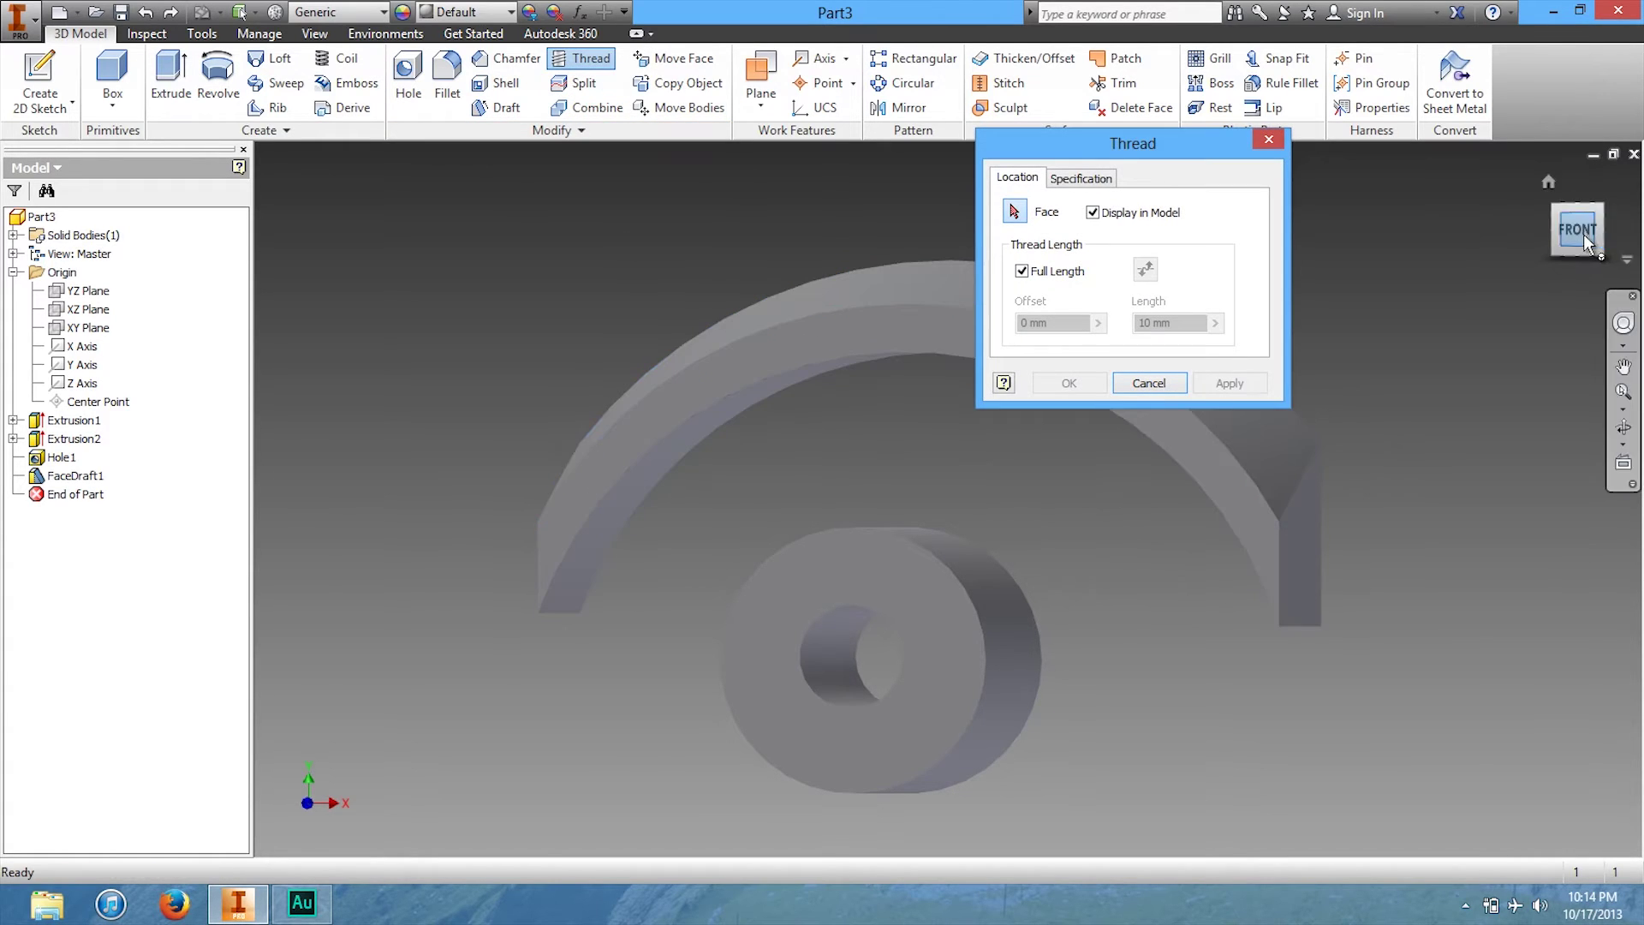
{"action": "left_click_drag", "start_coordinate": [1578, 229], "coordinate": [1584, 234]}
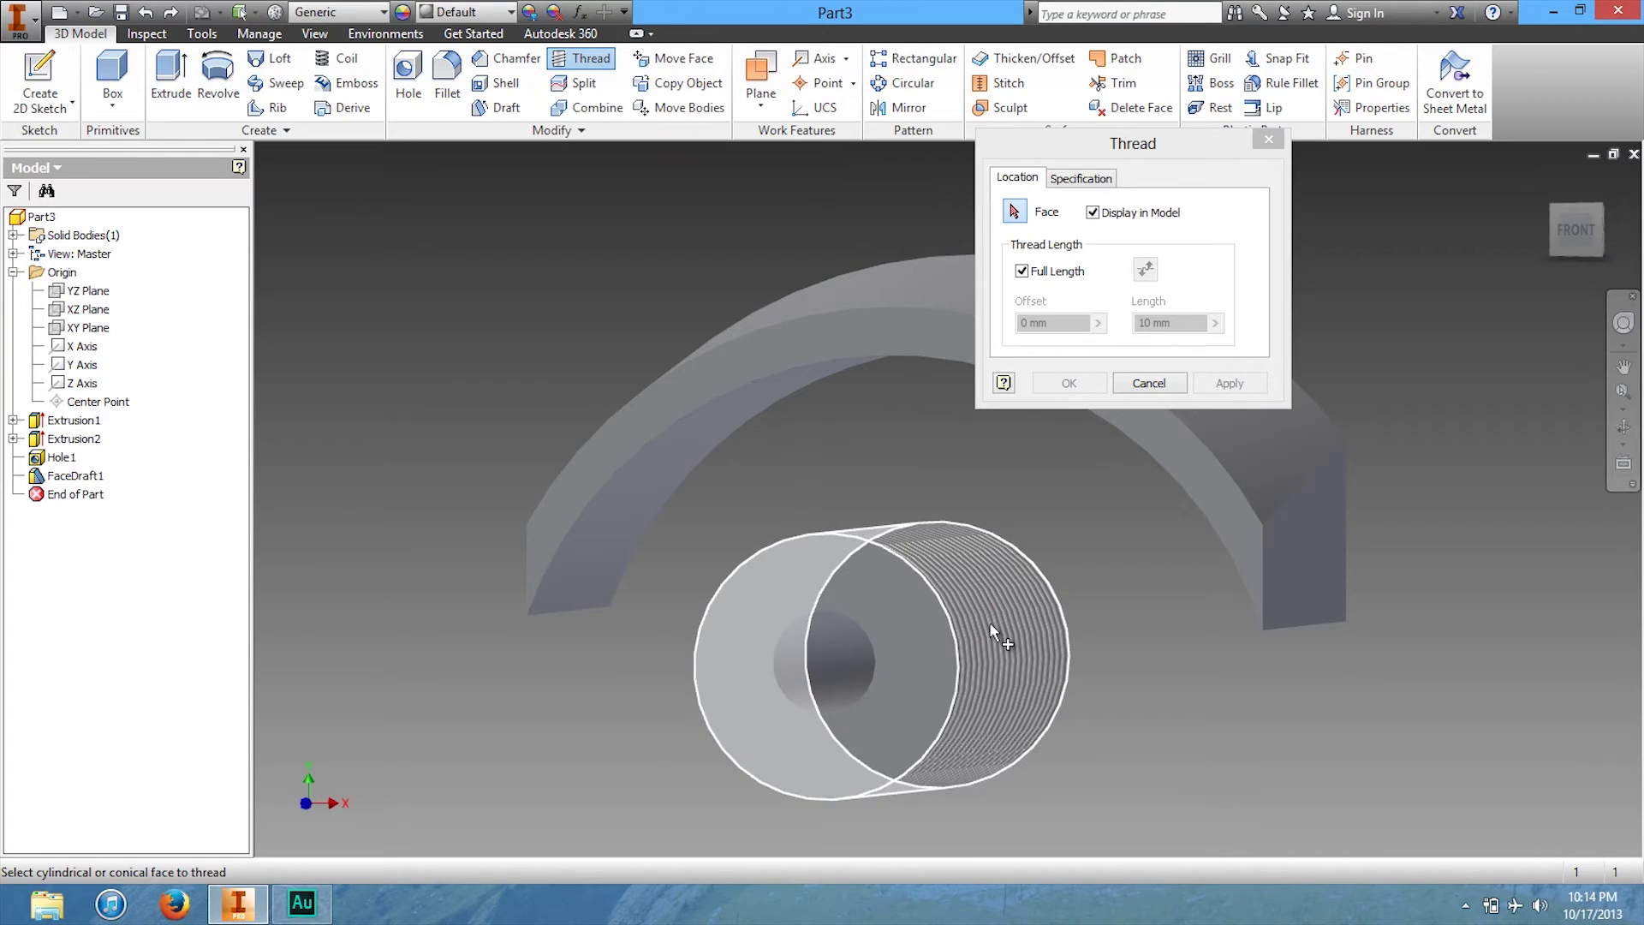
{"action": "left_click", "coordinate": [803, 666]}
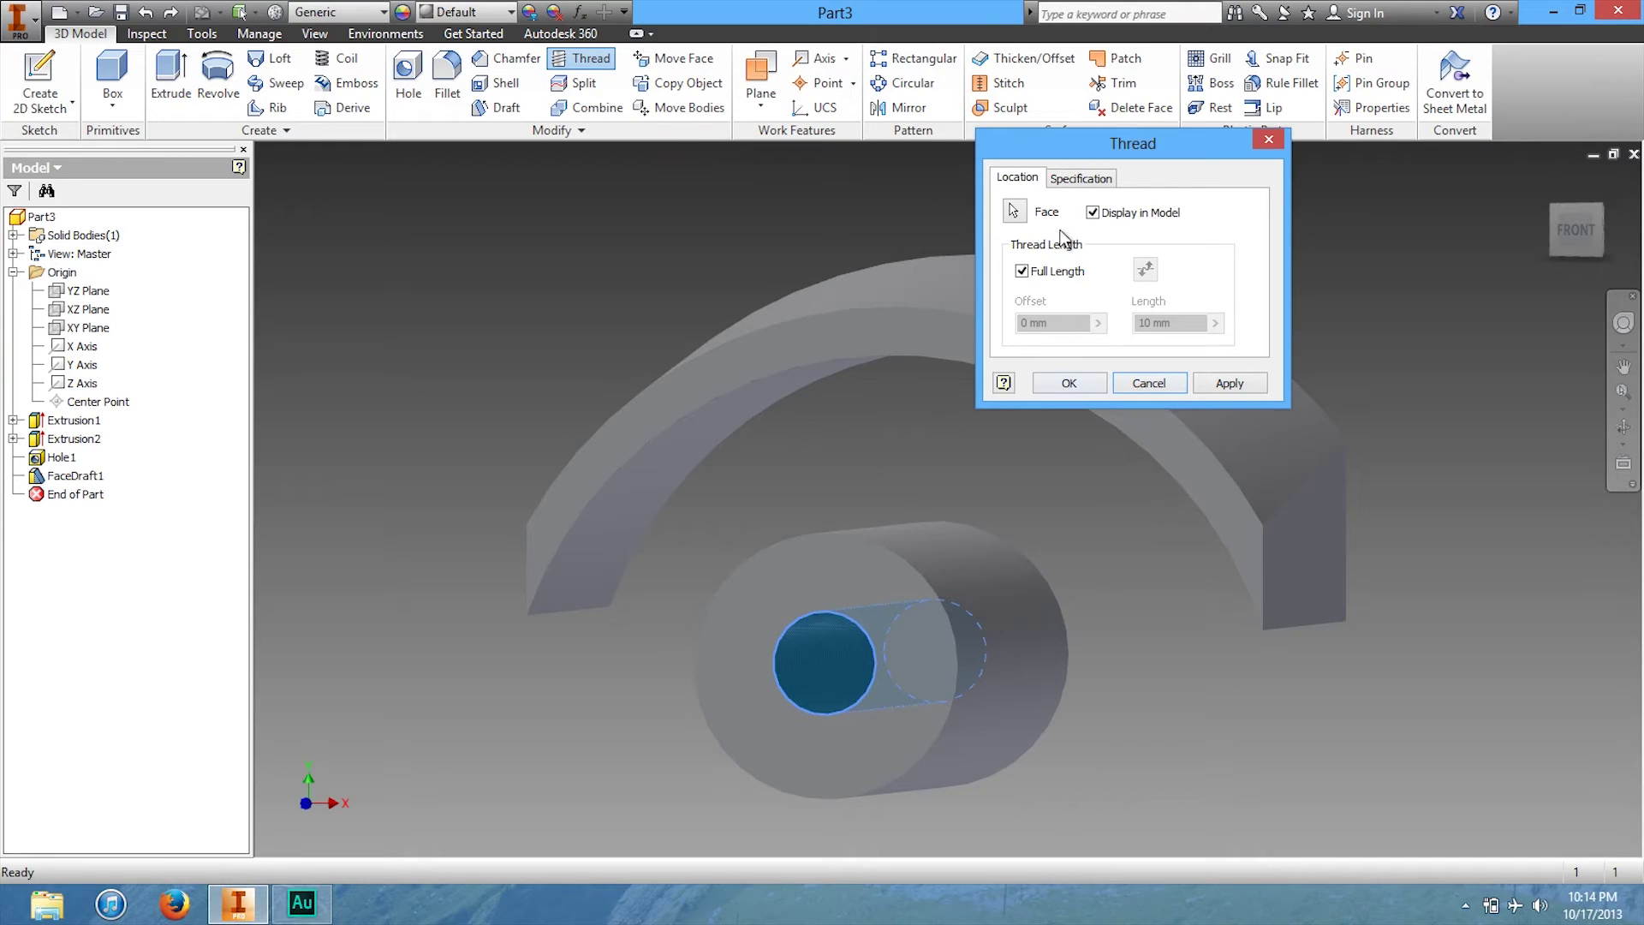
- Try a partial-length thread in the hole with offset 5 and length 5, and restore the full-length option
{"action": "left_click", "coordinate": [1021, 272]}
{"action": "left_click_drag", "start_coordinate": [1047, 327], "coordinate": [980, 332]}
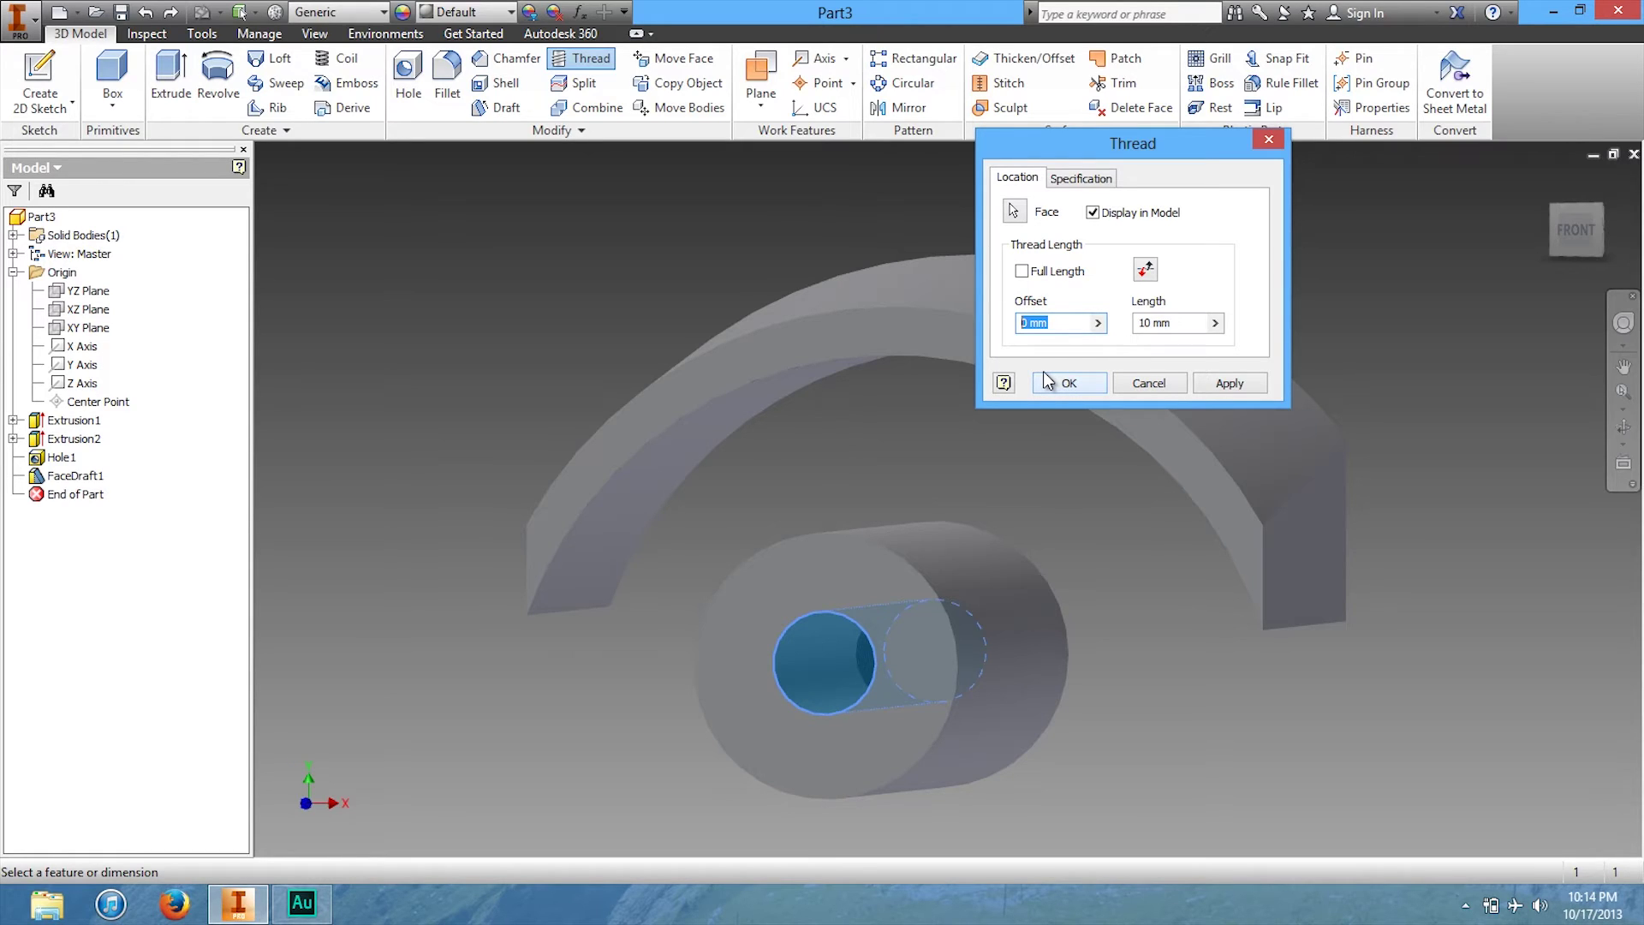
{"action": "left_click_drag", "start_coordinate": [1176, 322], "coordinate": [1088, 349]}
{"action": "type", "text": "5"}
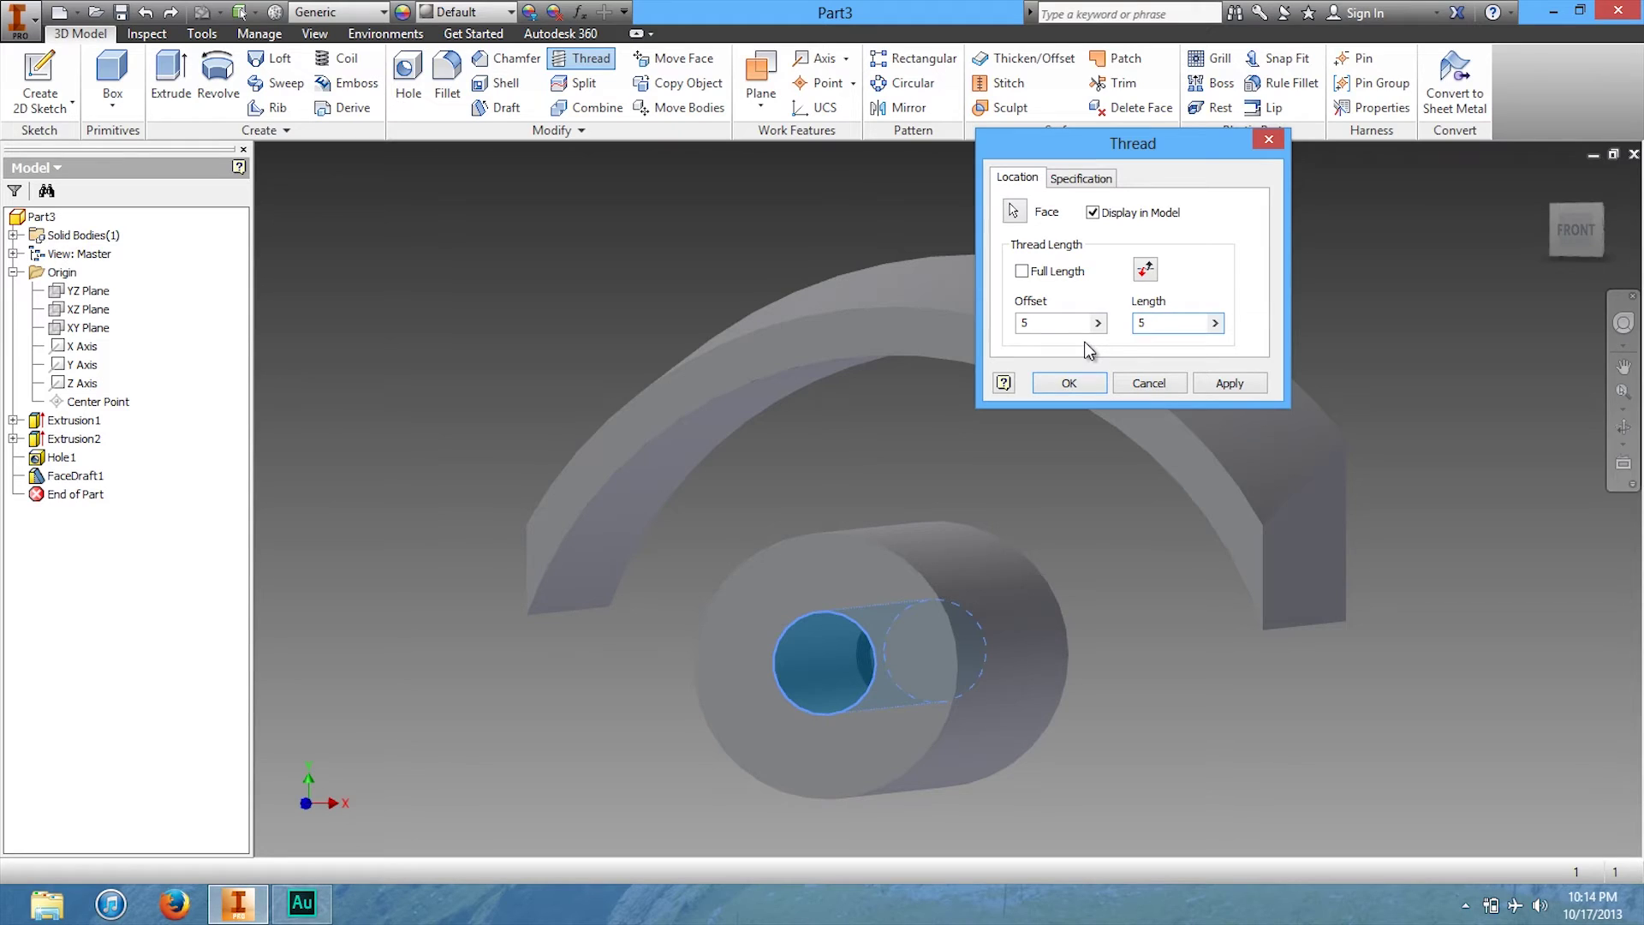
{"action": "left_click_drag", "start_coordinate": [1590, 229], "coordinate": [1512, 244]}
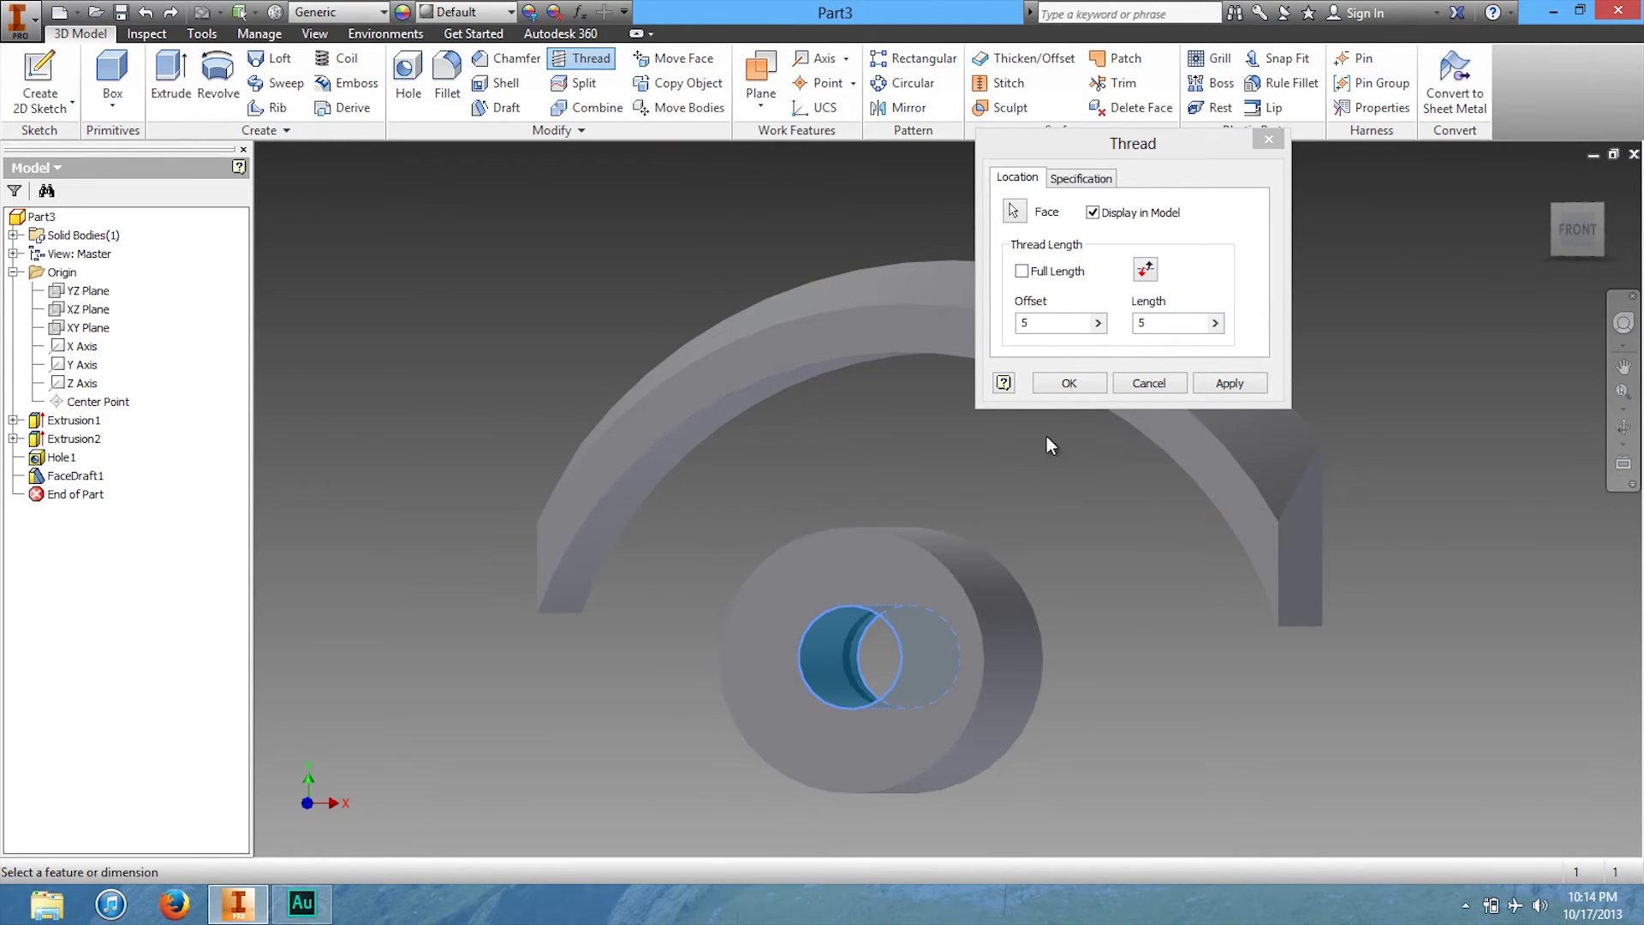
{"action": "left_click", "coordinate": [1023, 271]}
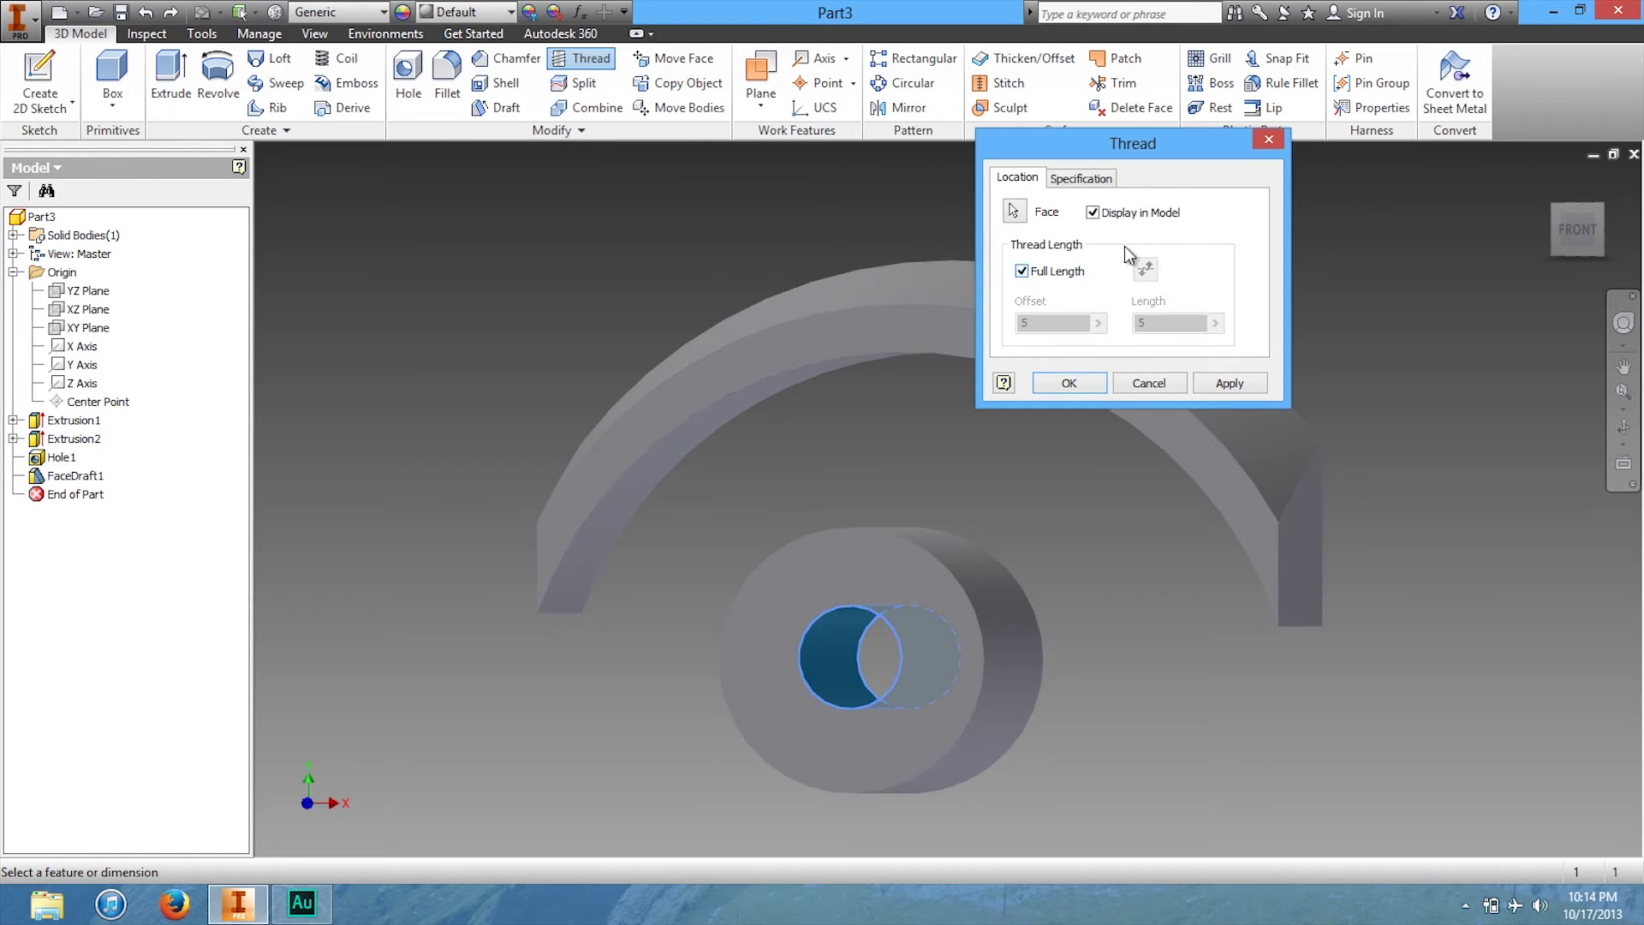
- Apply a full-length right-hand ANSI Metric M Profile thread to the hole, size 5, designation M5x0.8, class 6H
{"action": "left_click", "coordinate": [1078, 179]}
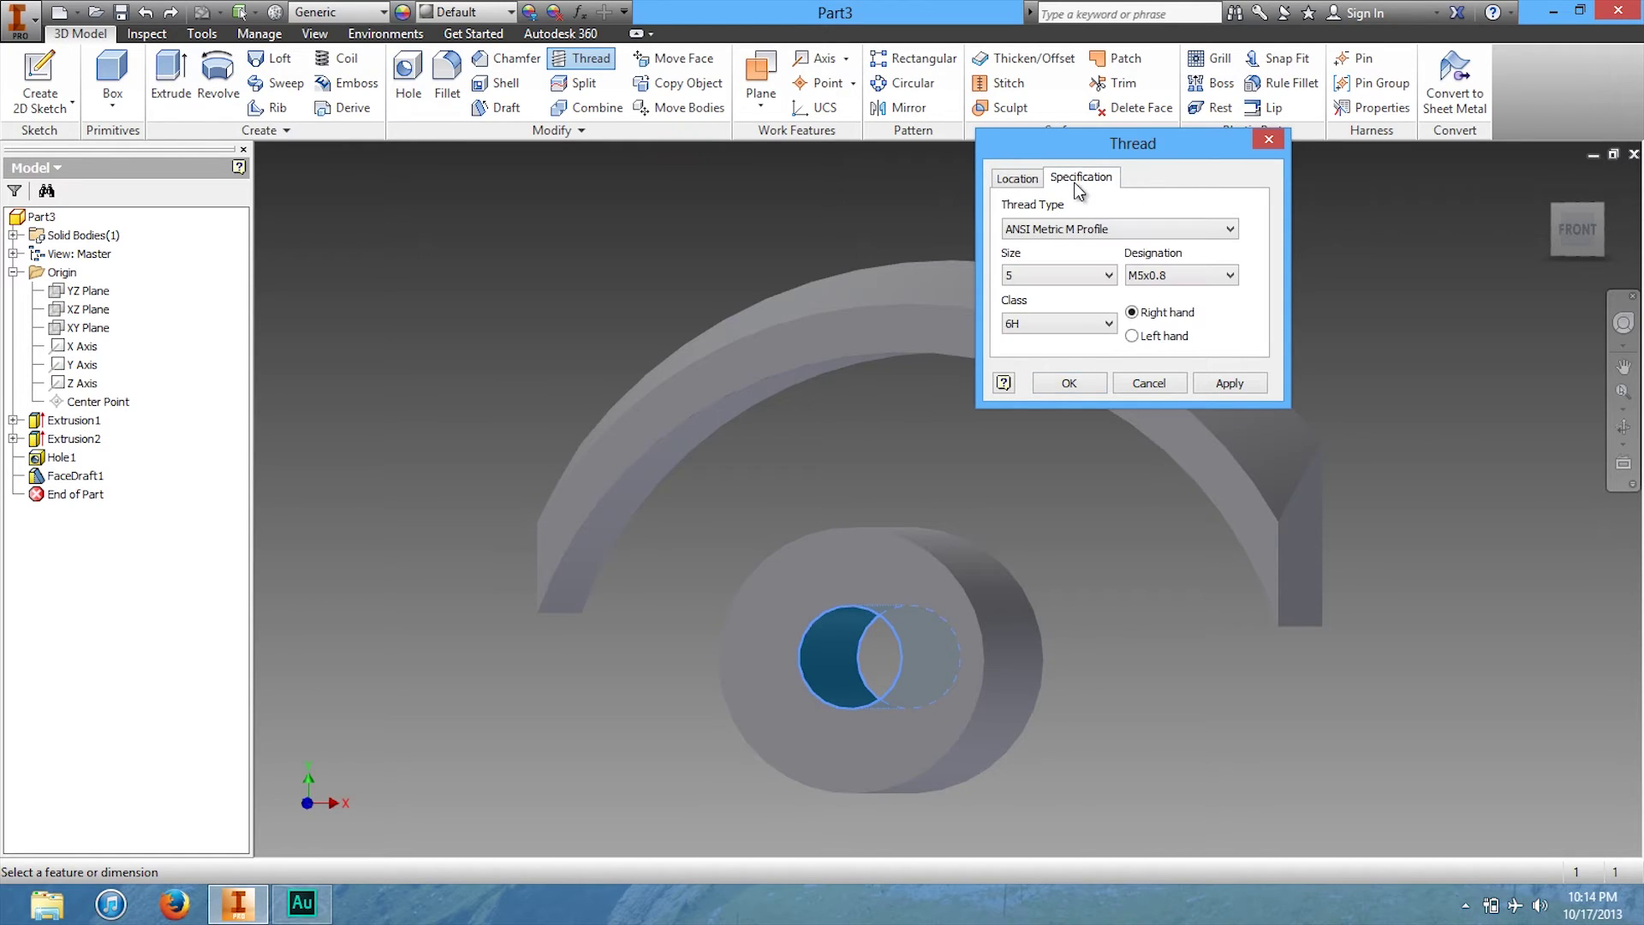
{"action": "left_click", "coordinate": [1140, 234]}
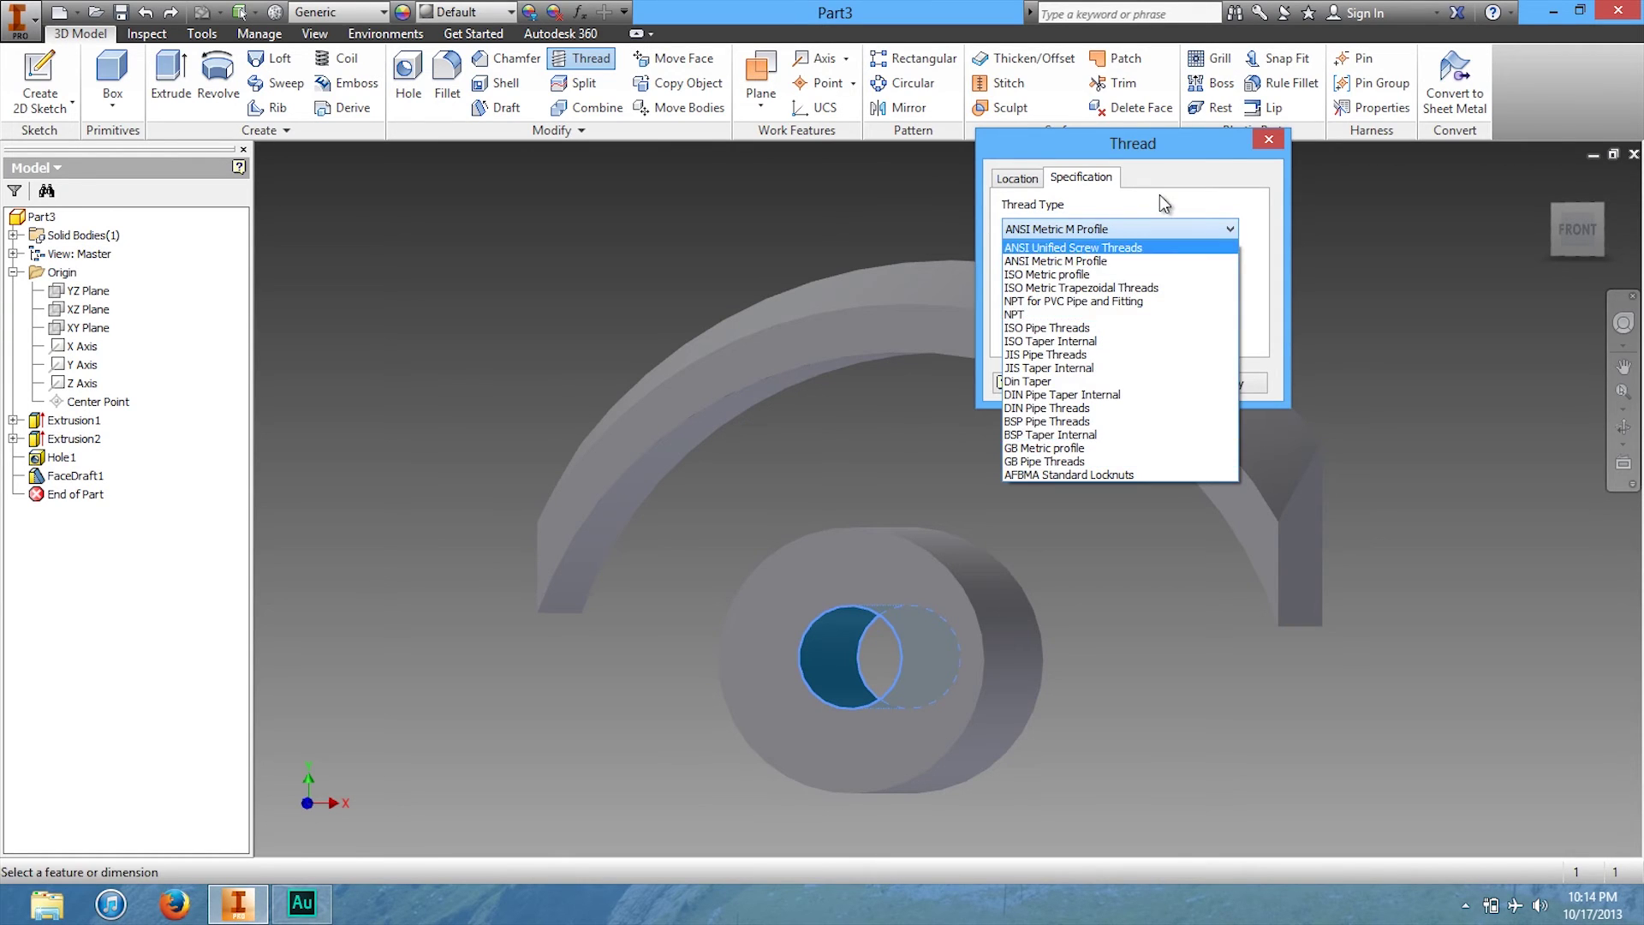
{"action": "left_click", "coordinate": [1070, 260]}
{"action": "left_click", "coordinate": [1082, 279]}
{"action": "left_click", "coordinate": [1087, 250]}
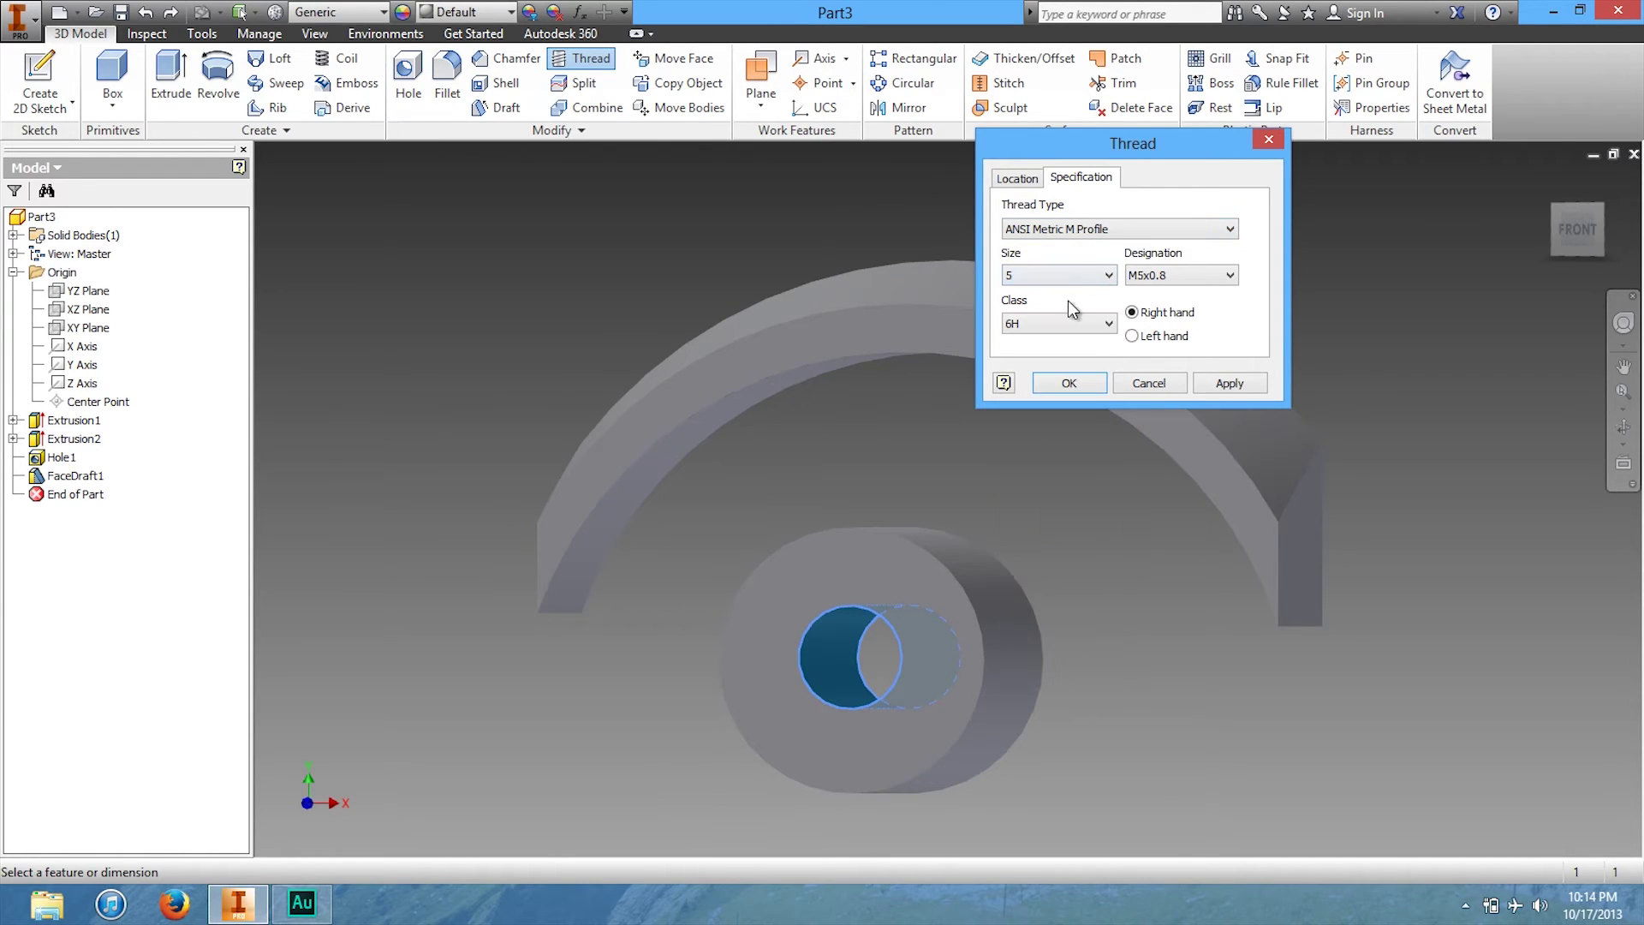
{"action": "left_click", "coordinate": [1230, 382]}
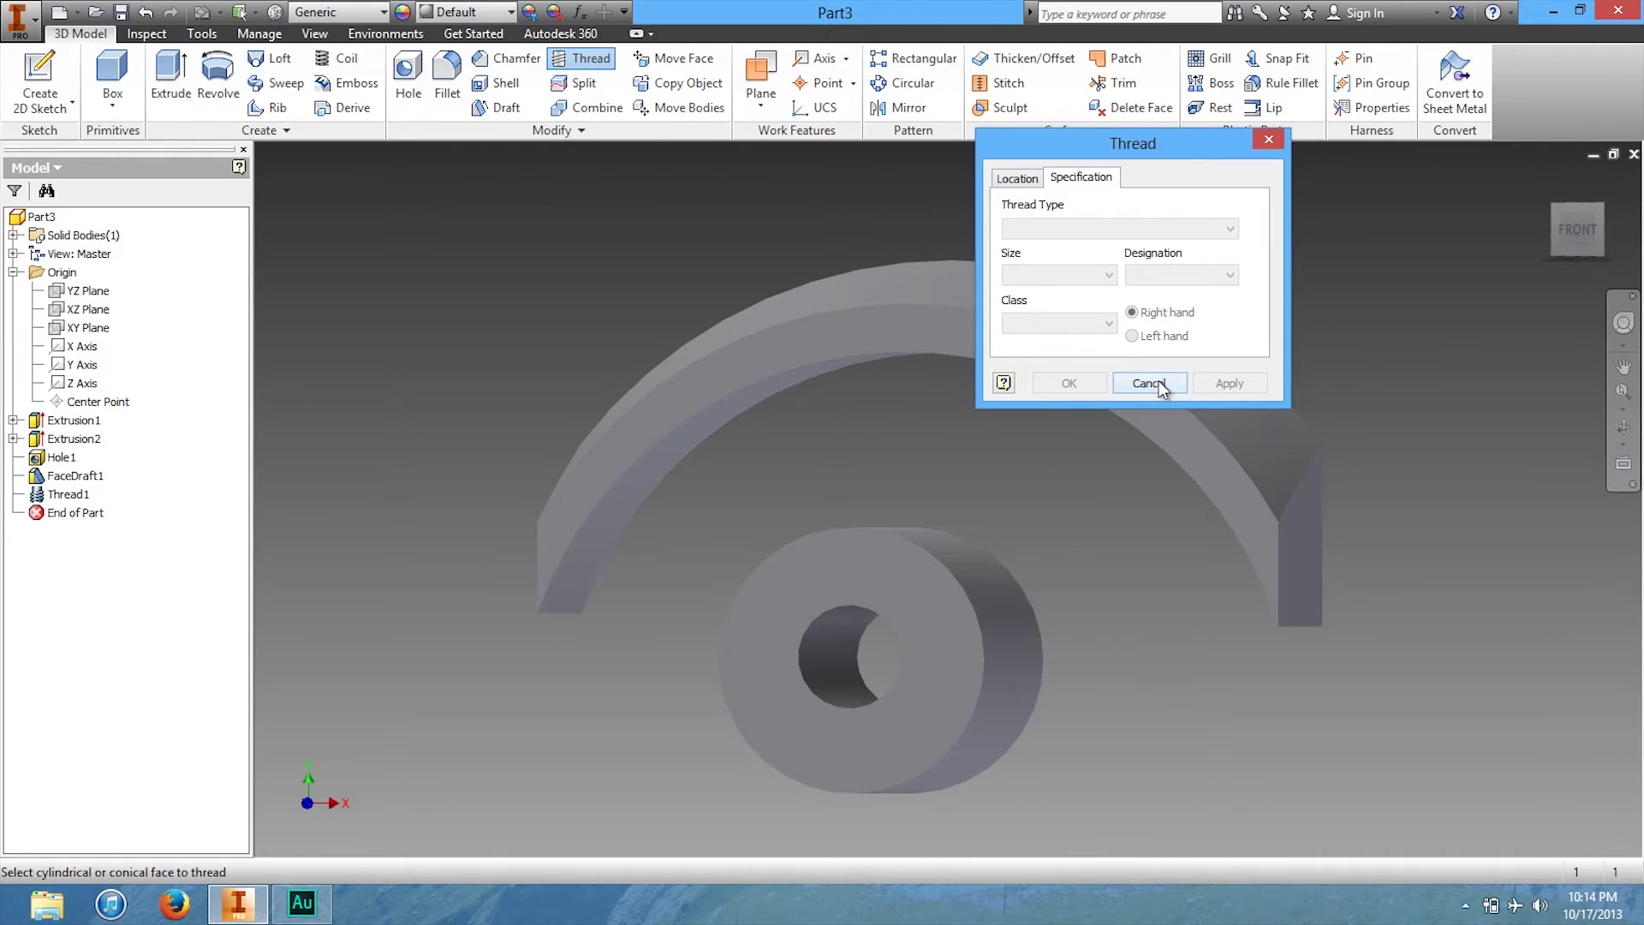
- Select the cylinder's outer face for a second full-length thread and show its thread specification
{"action": "left_click", "coordinate": [1019, 178]}
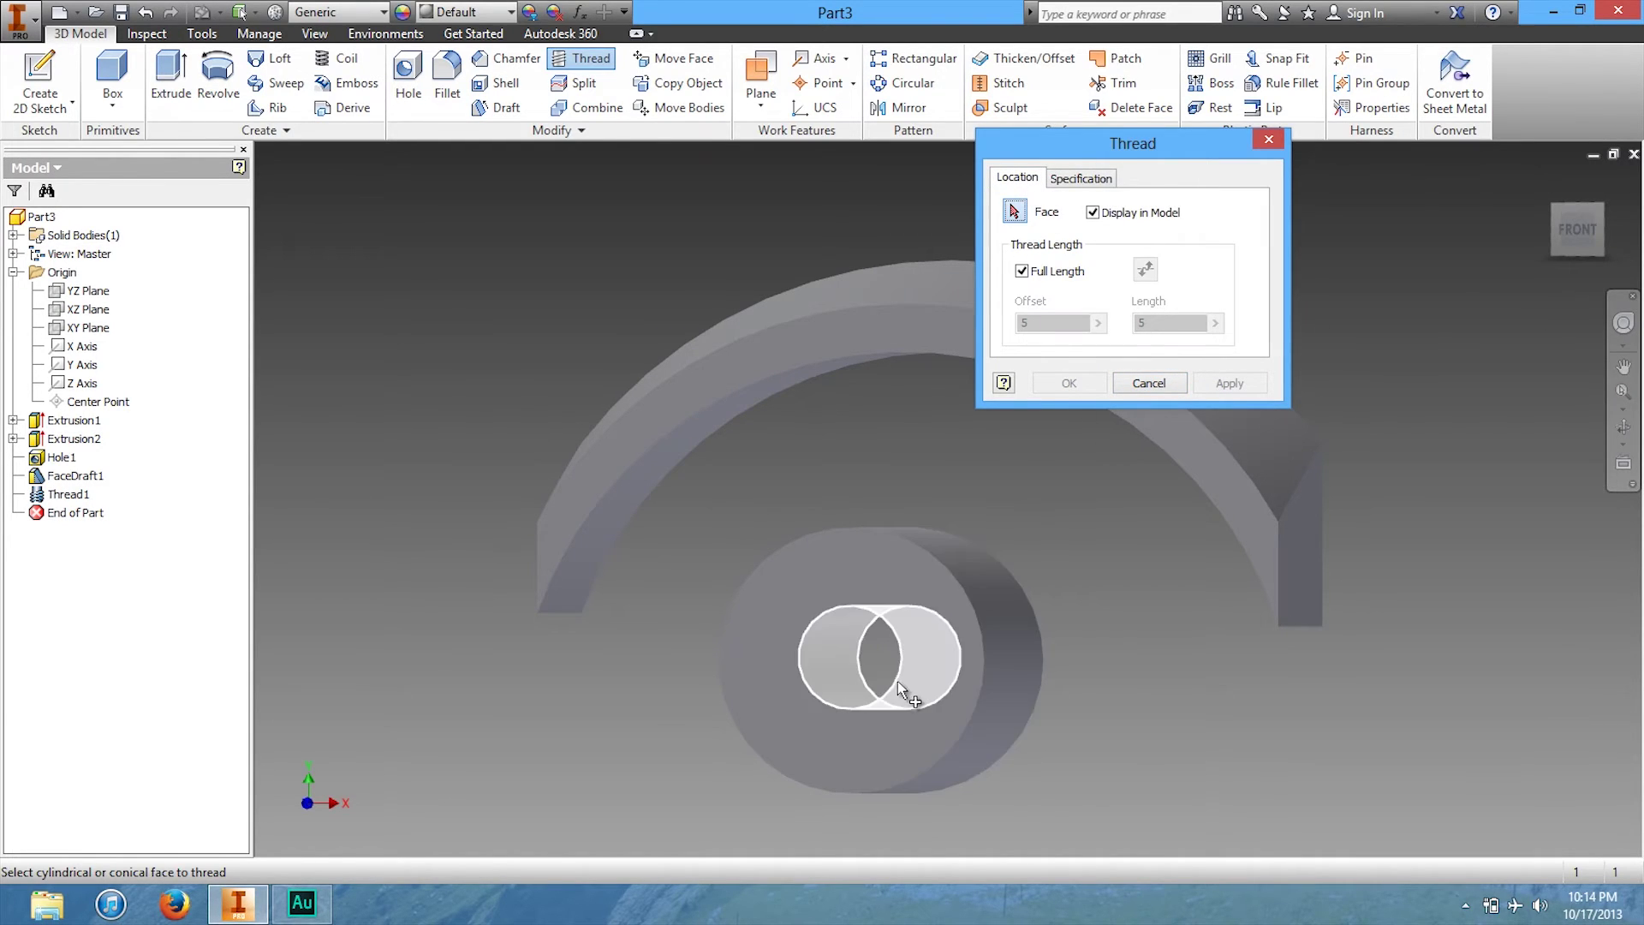
{"action": "left_click", "coordinate": [1019, 683]}
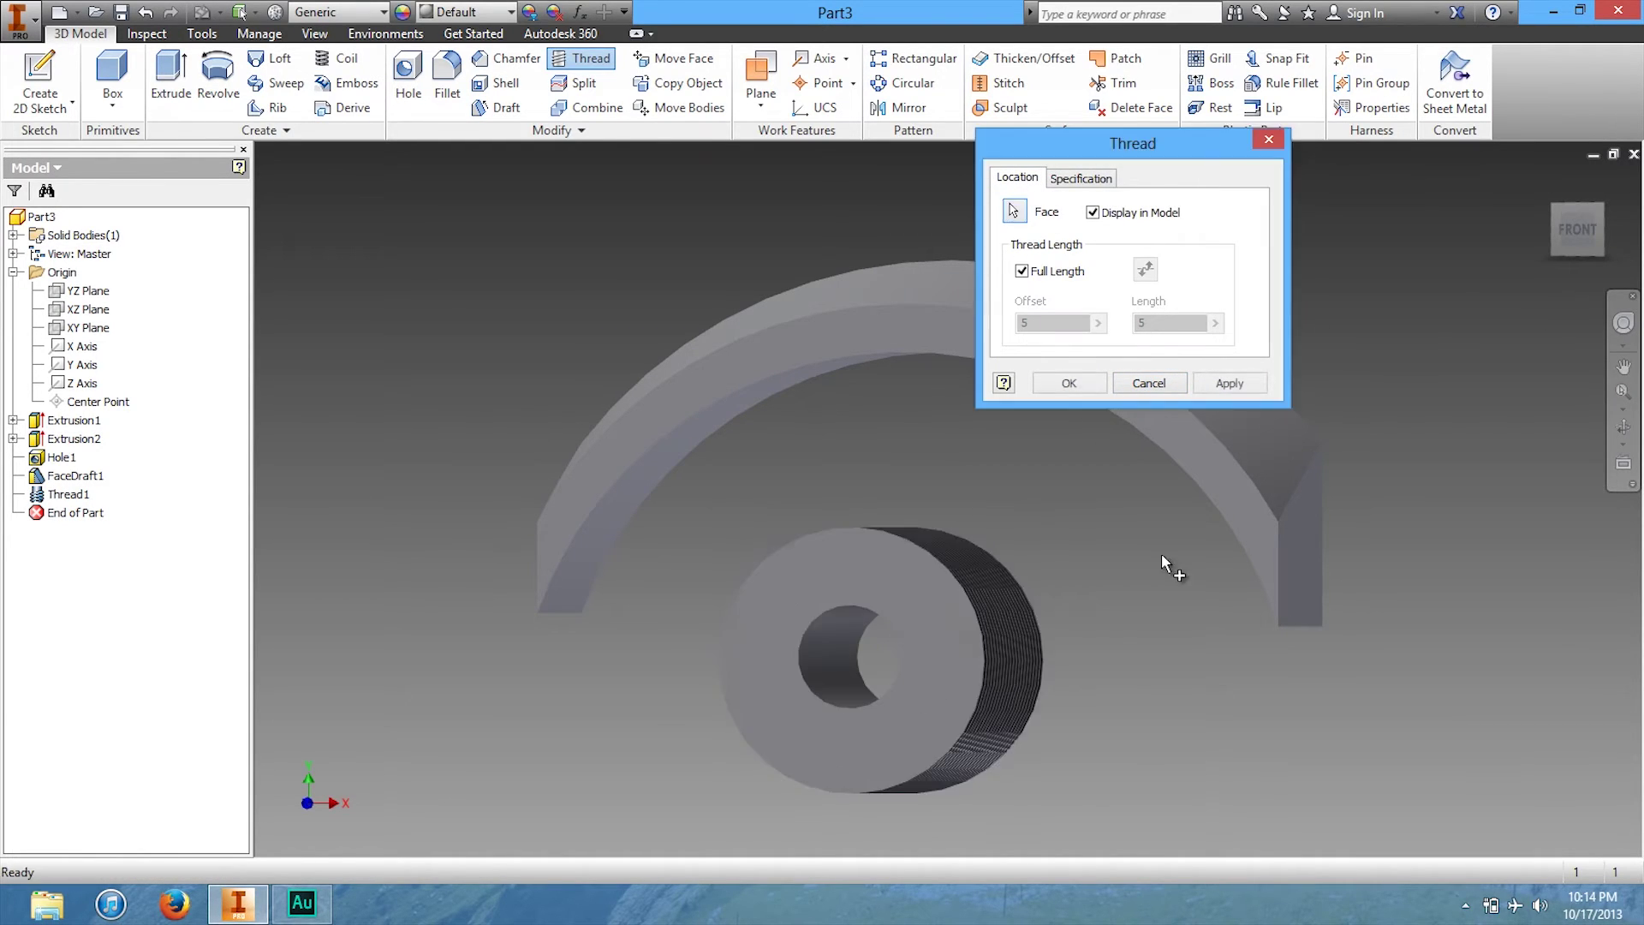
{"action": "left_click", "coordinate": [1077, 179]}
- Try other sizes for the outer thread under the ANSI Metric M Profile type
{"action": "left_click", "coordinate": [1055, 274]}
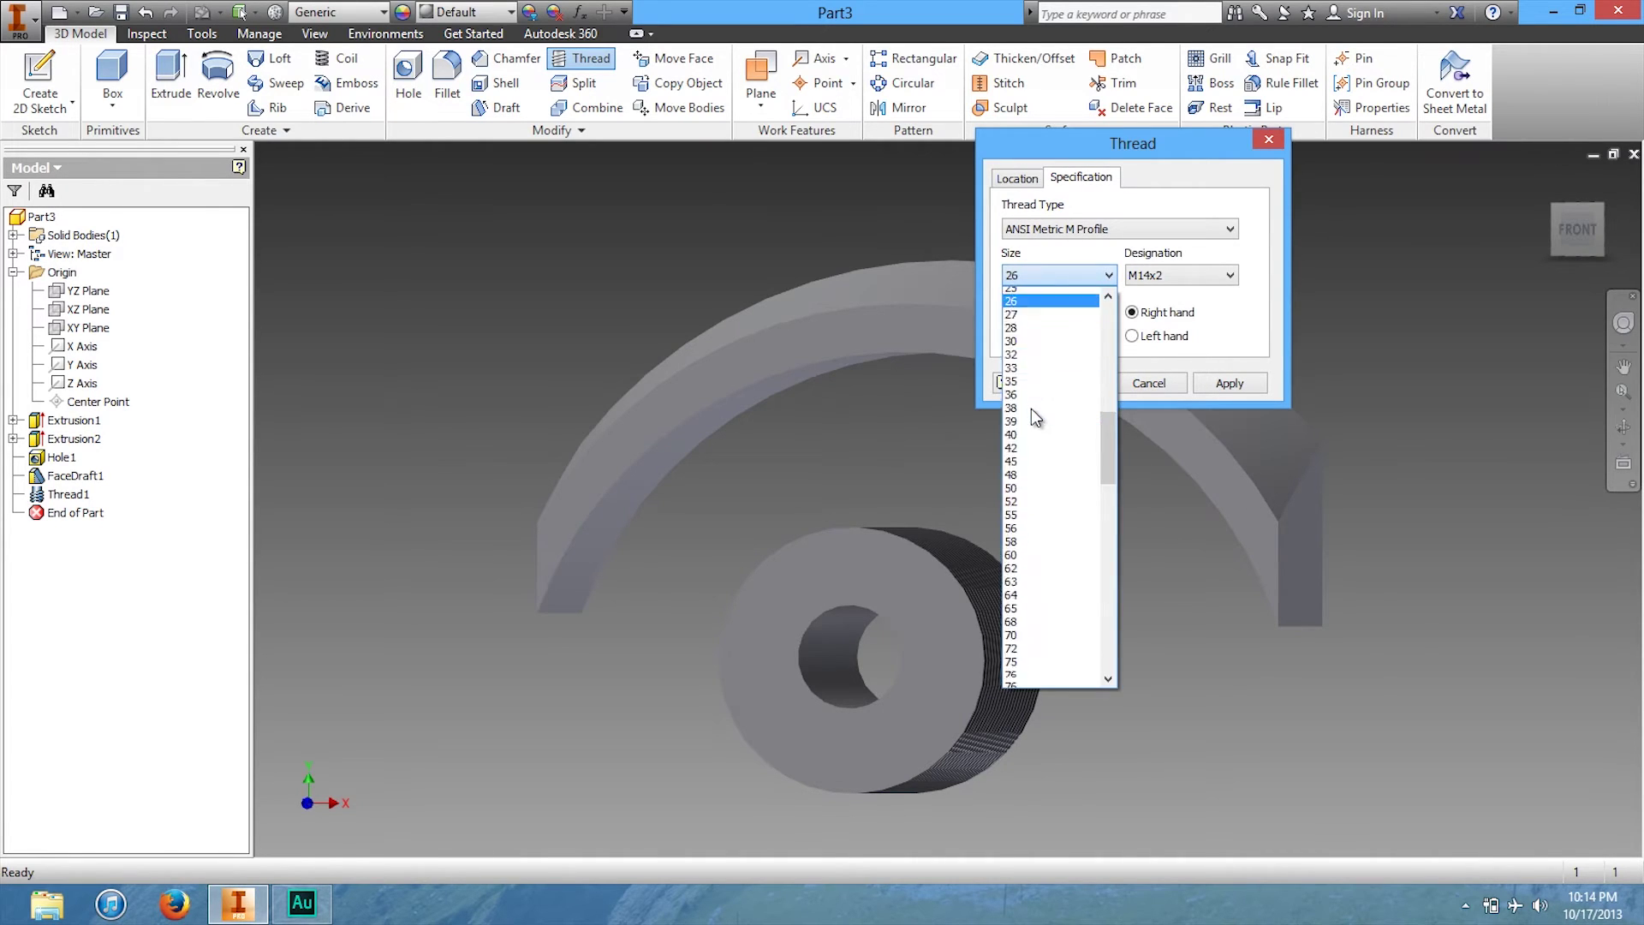
{"action": "left_click", "coordinate": [1031, 409]}
{"action": "left_click", "coordinate": [1065, 230]}
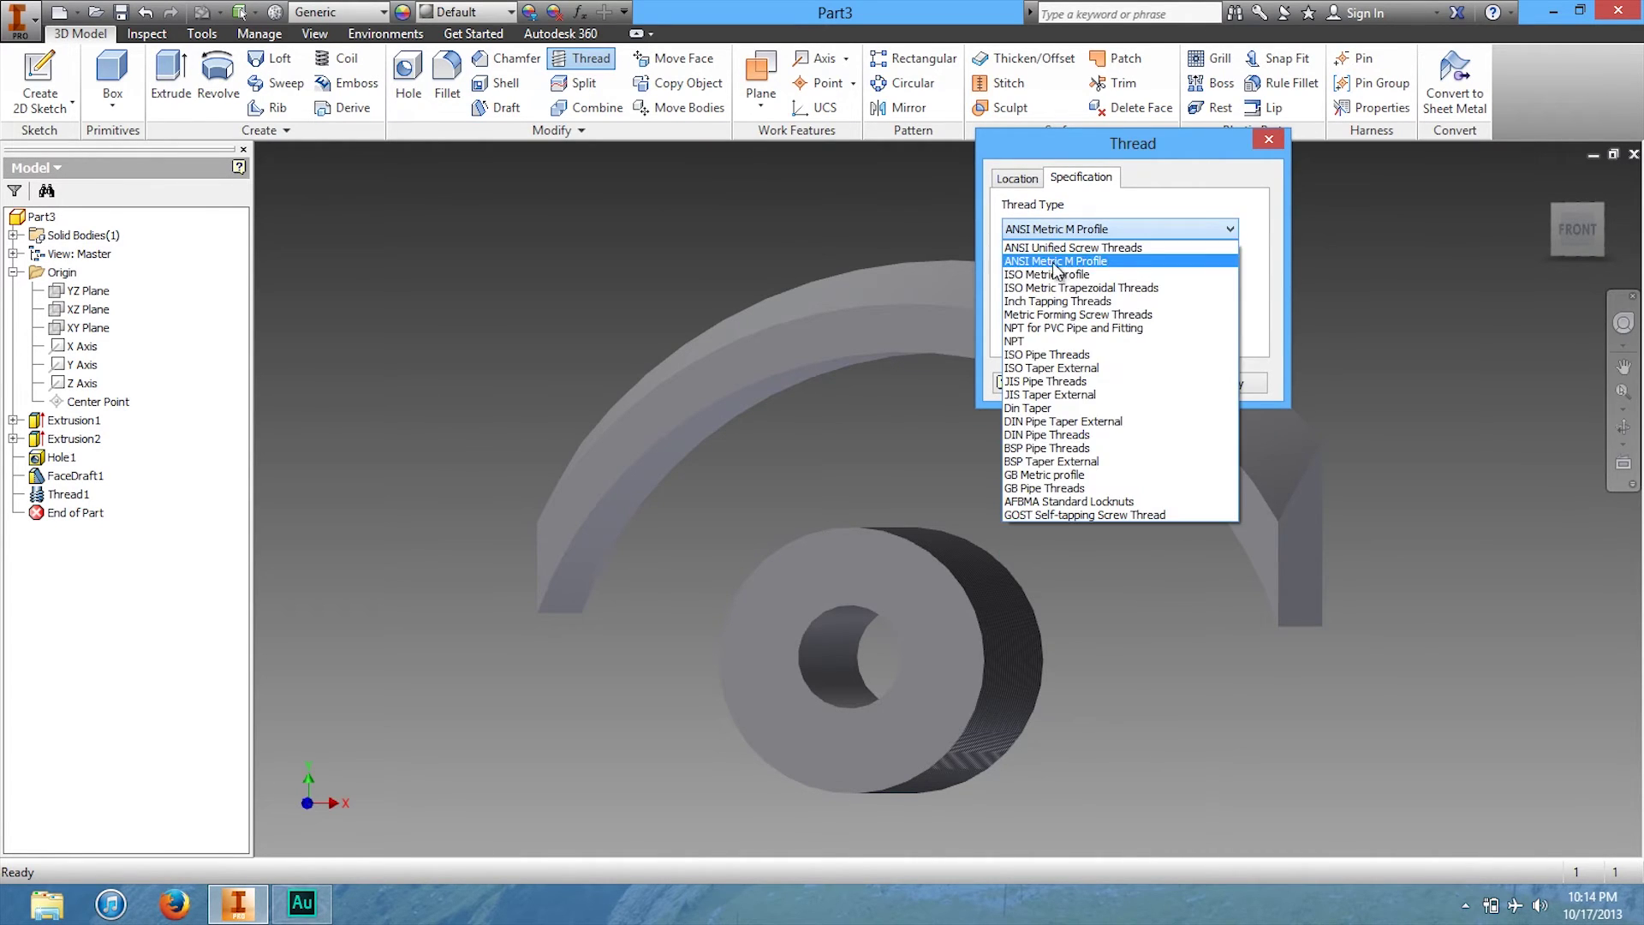
{"action": "left_click", "coordinate": [1049, 228]}
{"action": "left_click", "coordinate": [1043, 274]}
{"action": "scroll", "coordinate": [1036, 317], "scroll_direction": "up", "scroll_amount": 5}
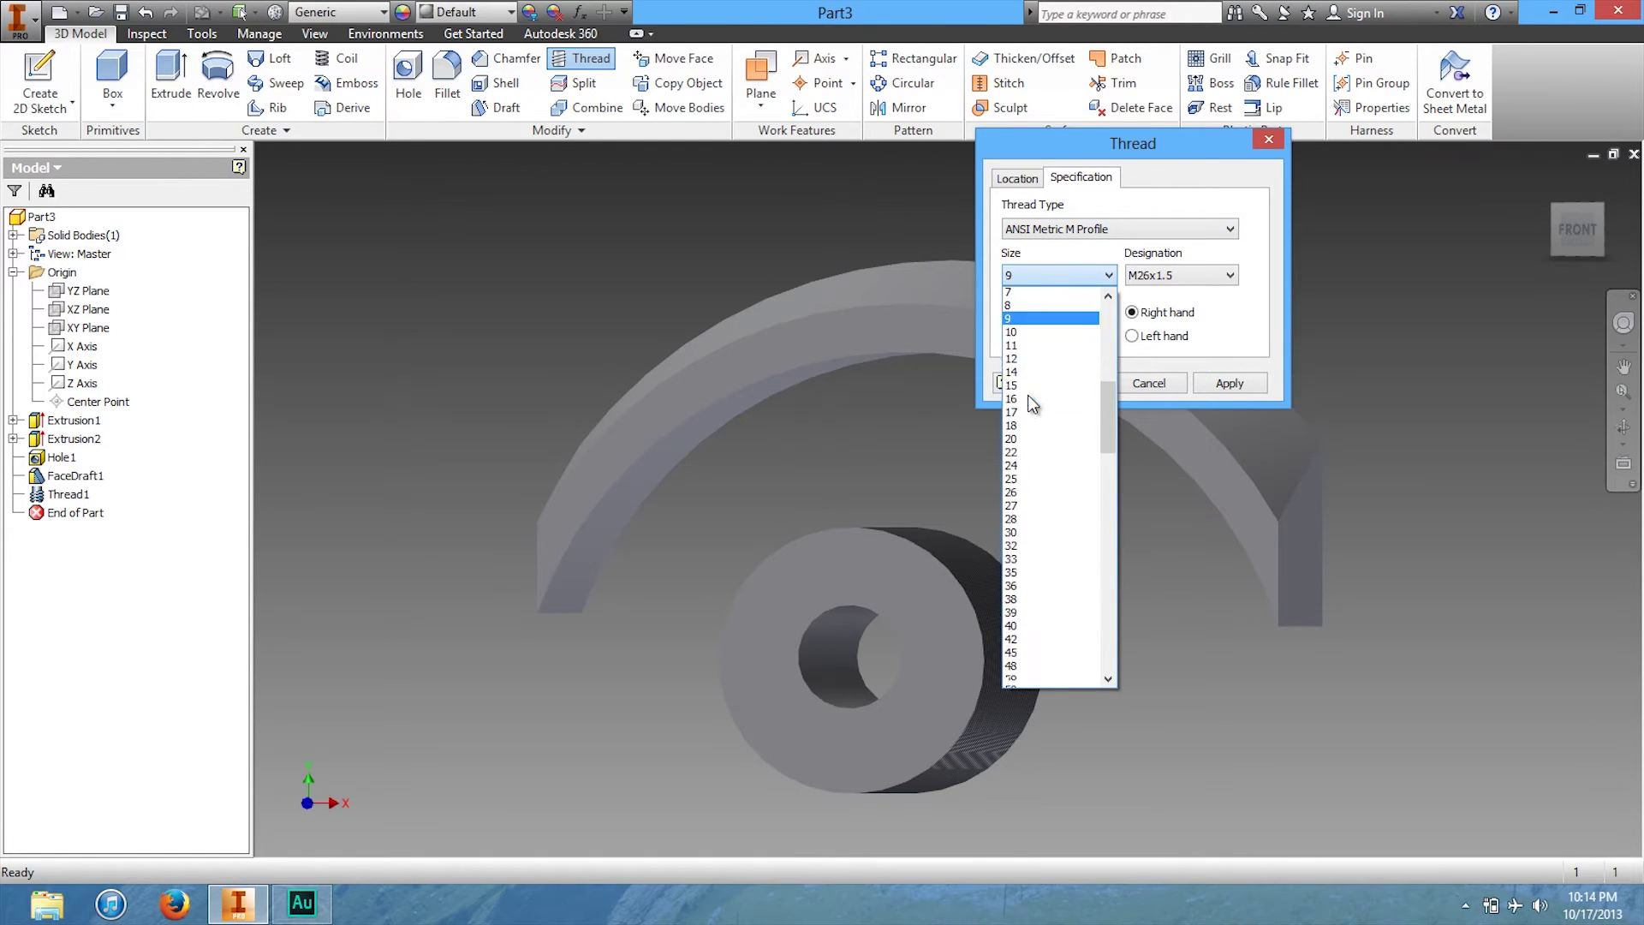
{"action": "left_click", "coordinate": [1027, 399]}
- Apply the outer thread as ISO Metric profile, size 14, designation M14x2, class 6g, right hand, and leave the Thread tool
{"action": "left_click", "coordinate": [1104, 229]}
{"action": "left_click", "coordinate": [1084, 285]}
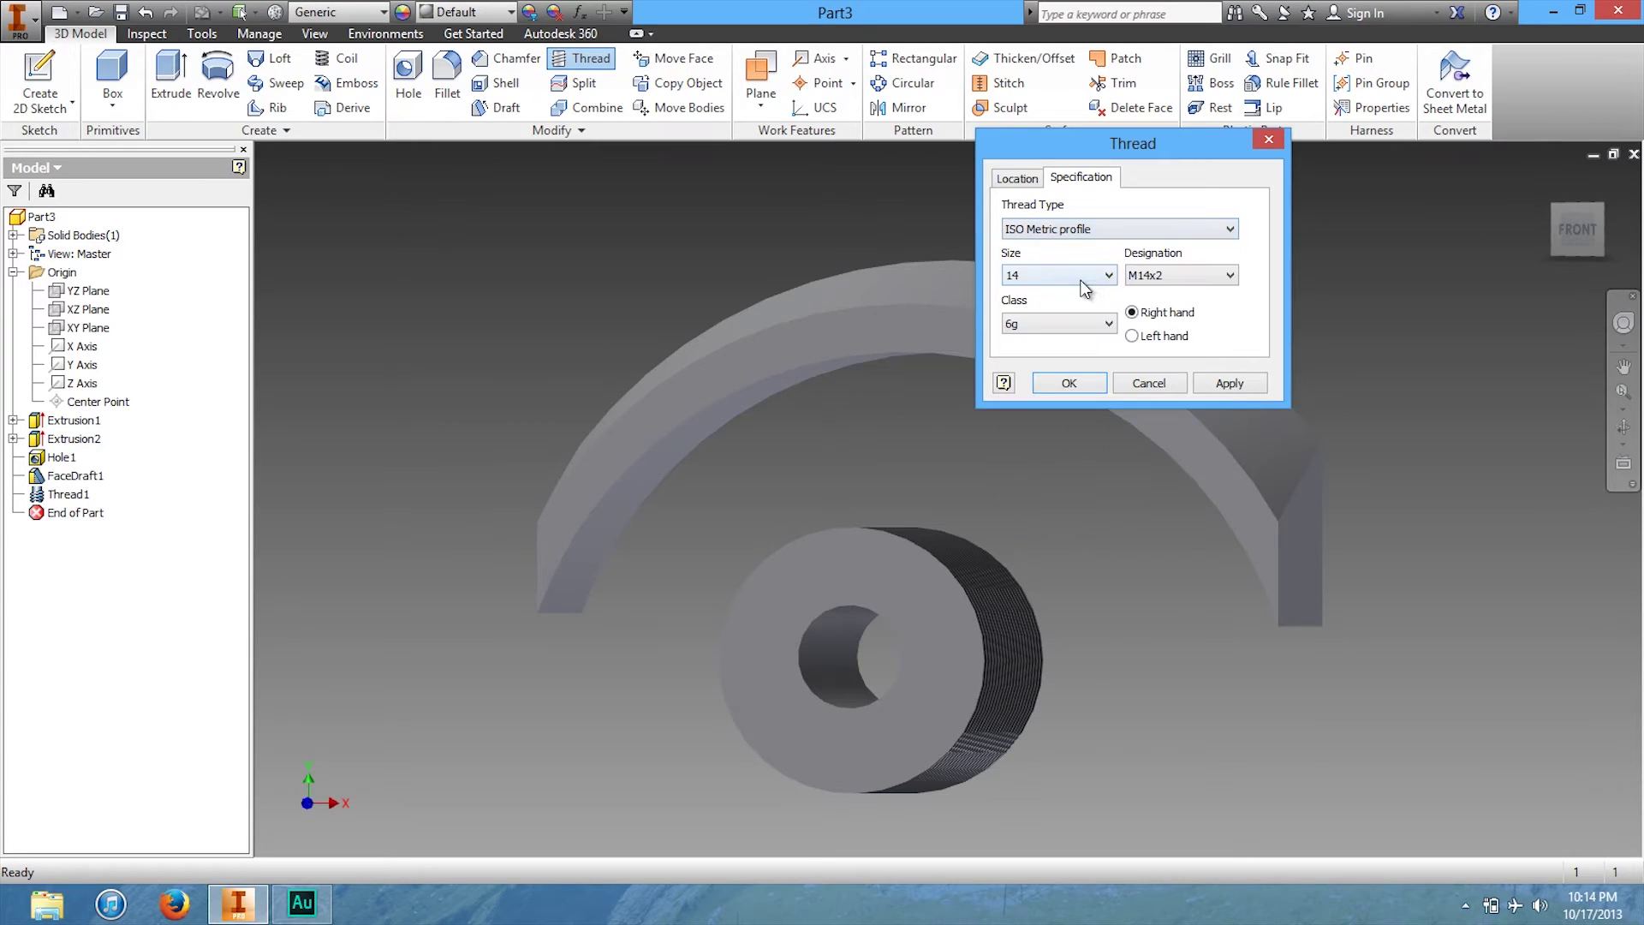
{"action": "left_click", "coordinate": [1201, 384]}
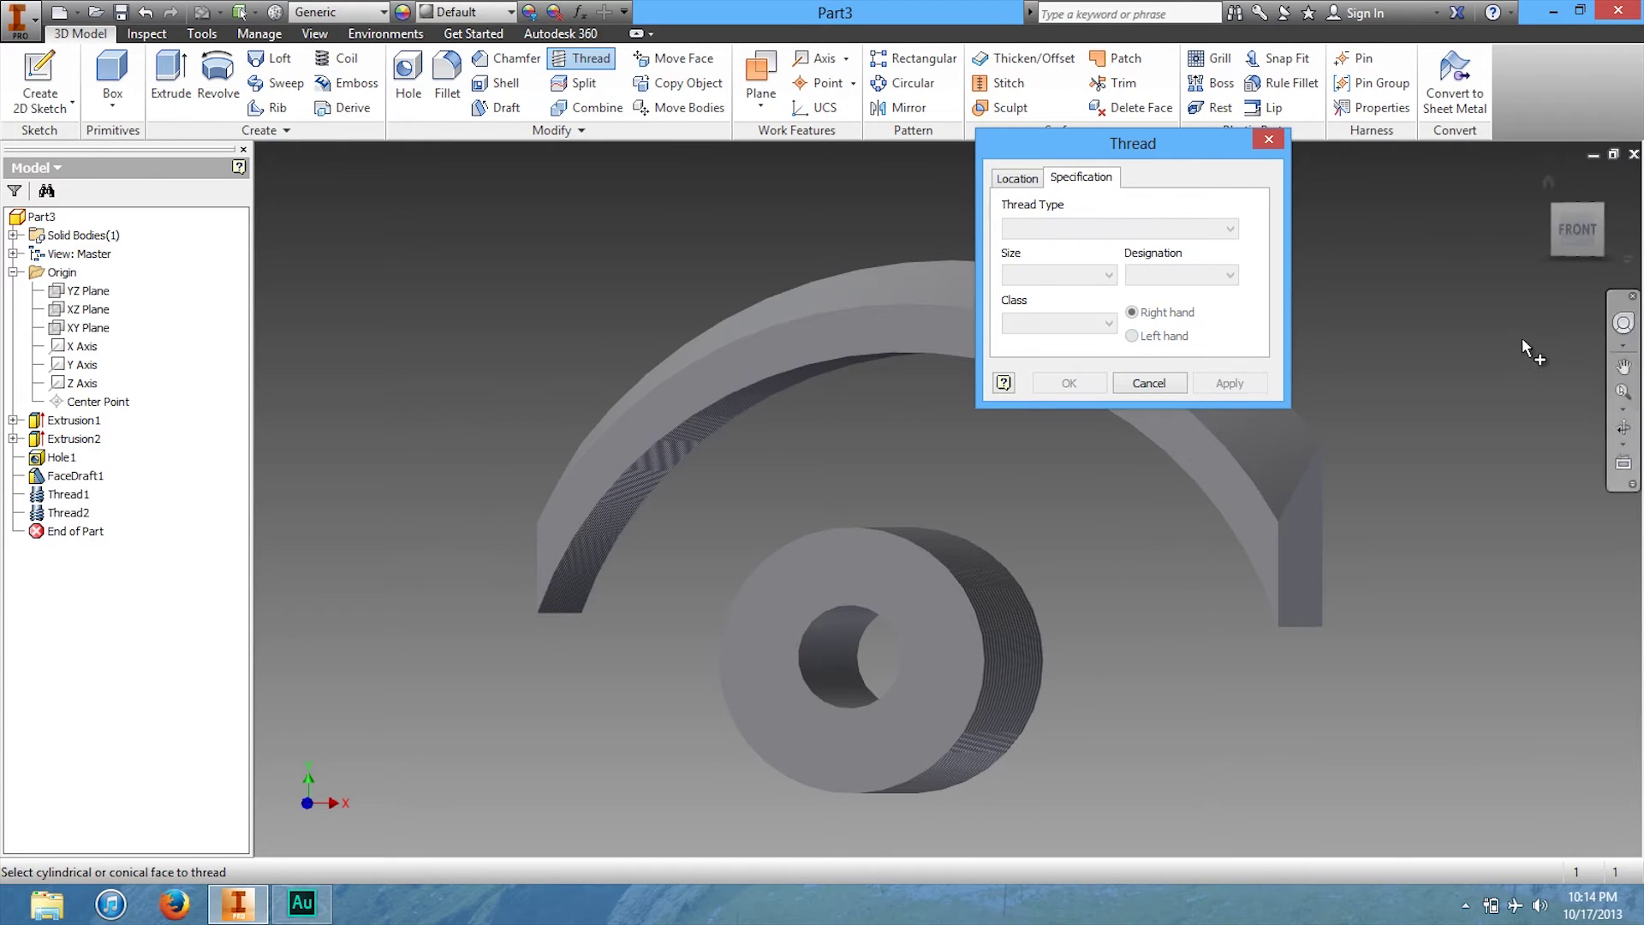
{"action": "left_click", "coordinate": [1149, 383]}
{"action": "left_click", "coordinate": [1593, 235]}
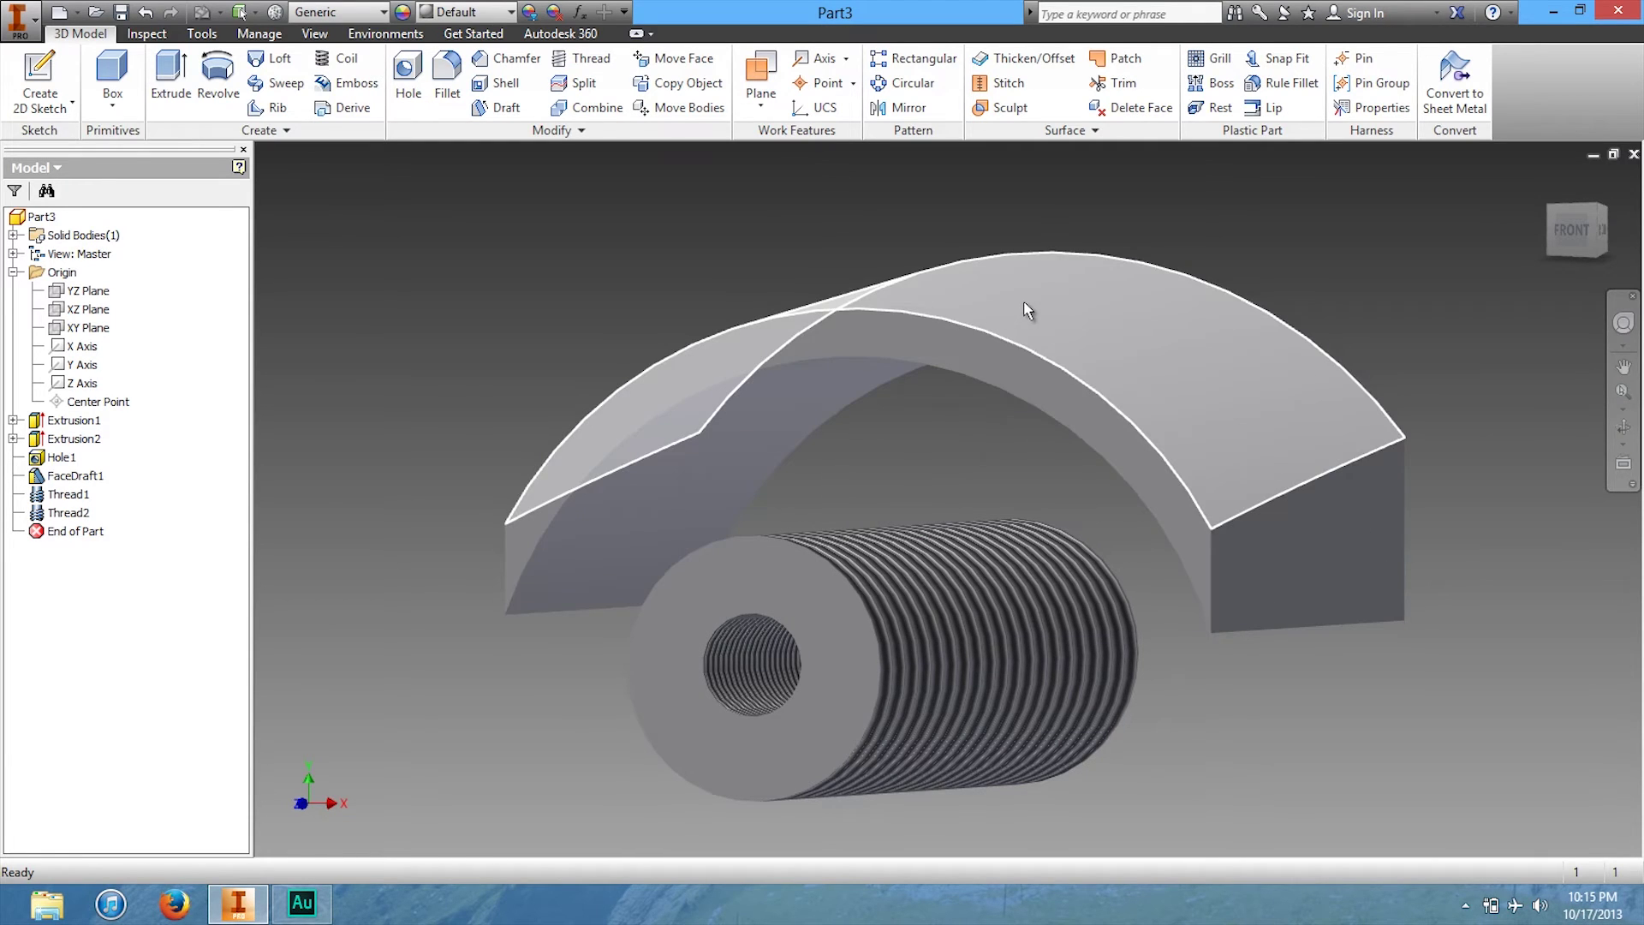
- Try to thread the arch's outer curved face using the ANSI Unified Screw Threads type
{"action": "left_click", "coordinate": [589, 58]}
{"action": "left_click", "coordinate": [1189, 441]}
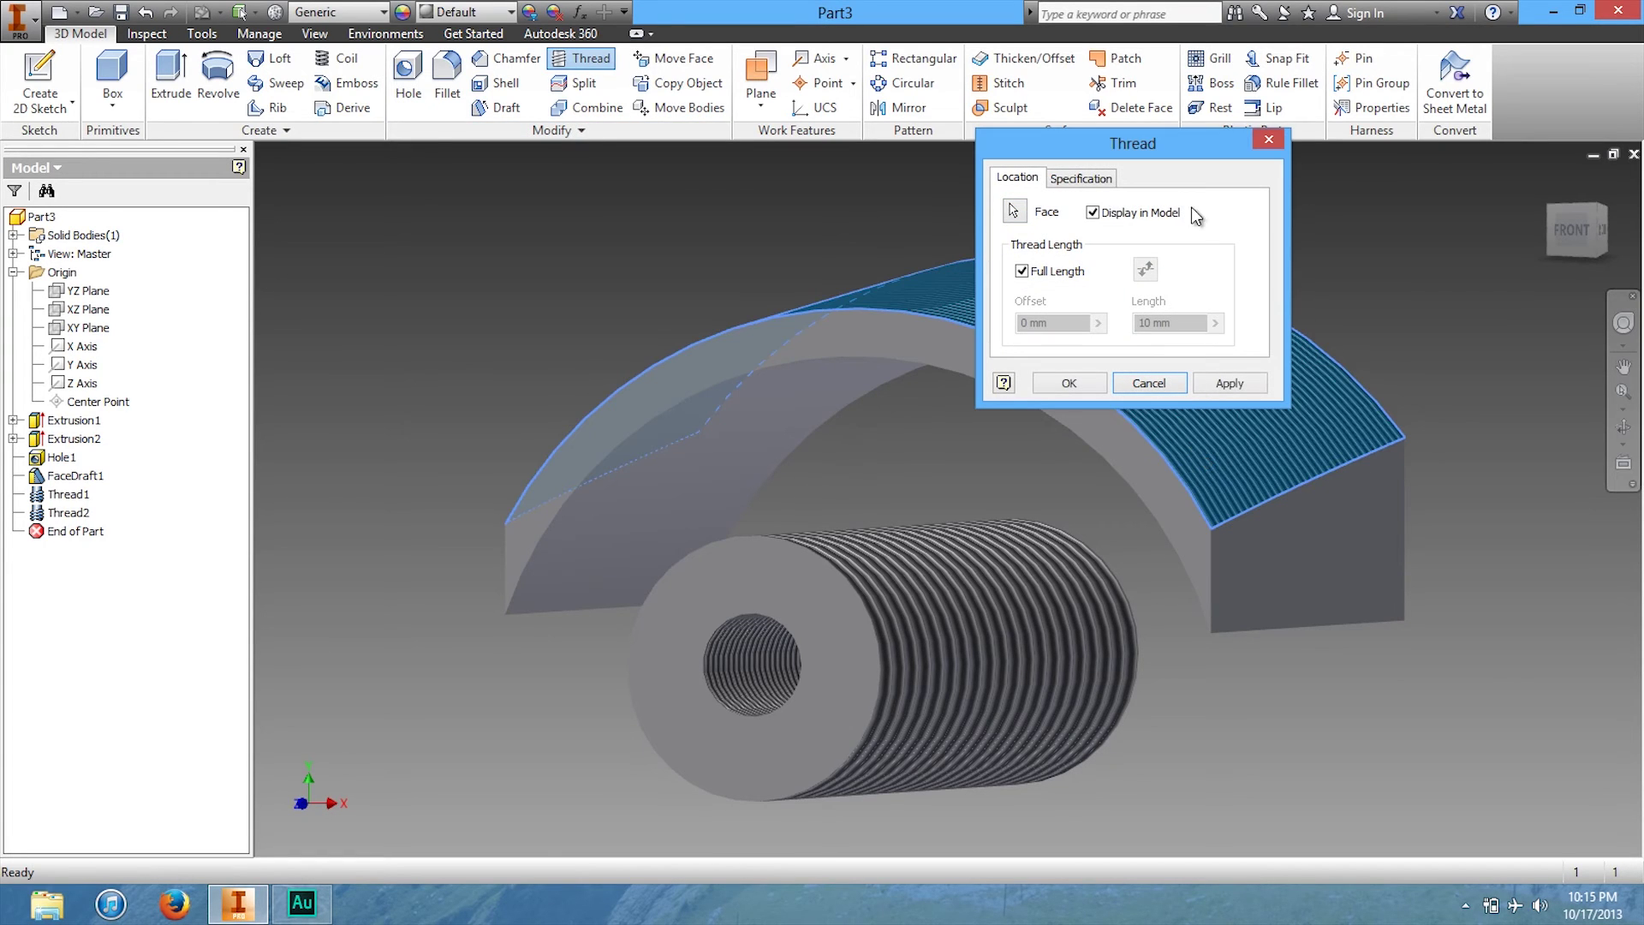
{"action": "left_click", "coordinate": [1101, 180]}
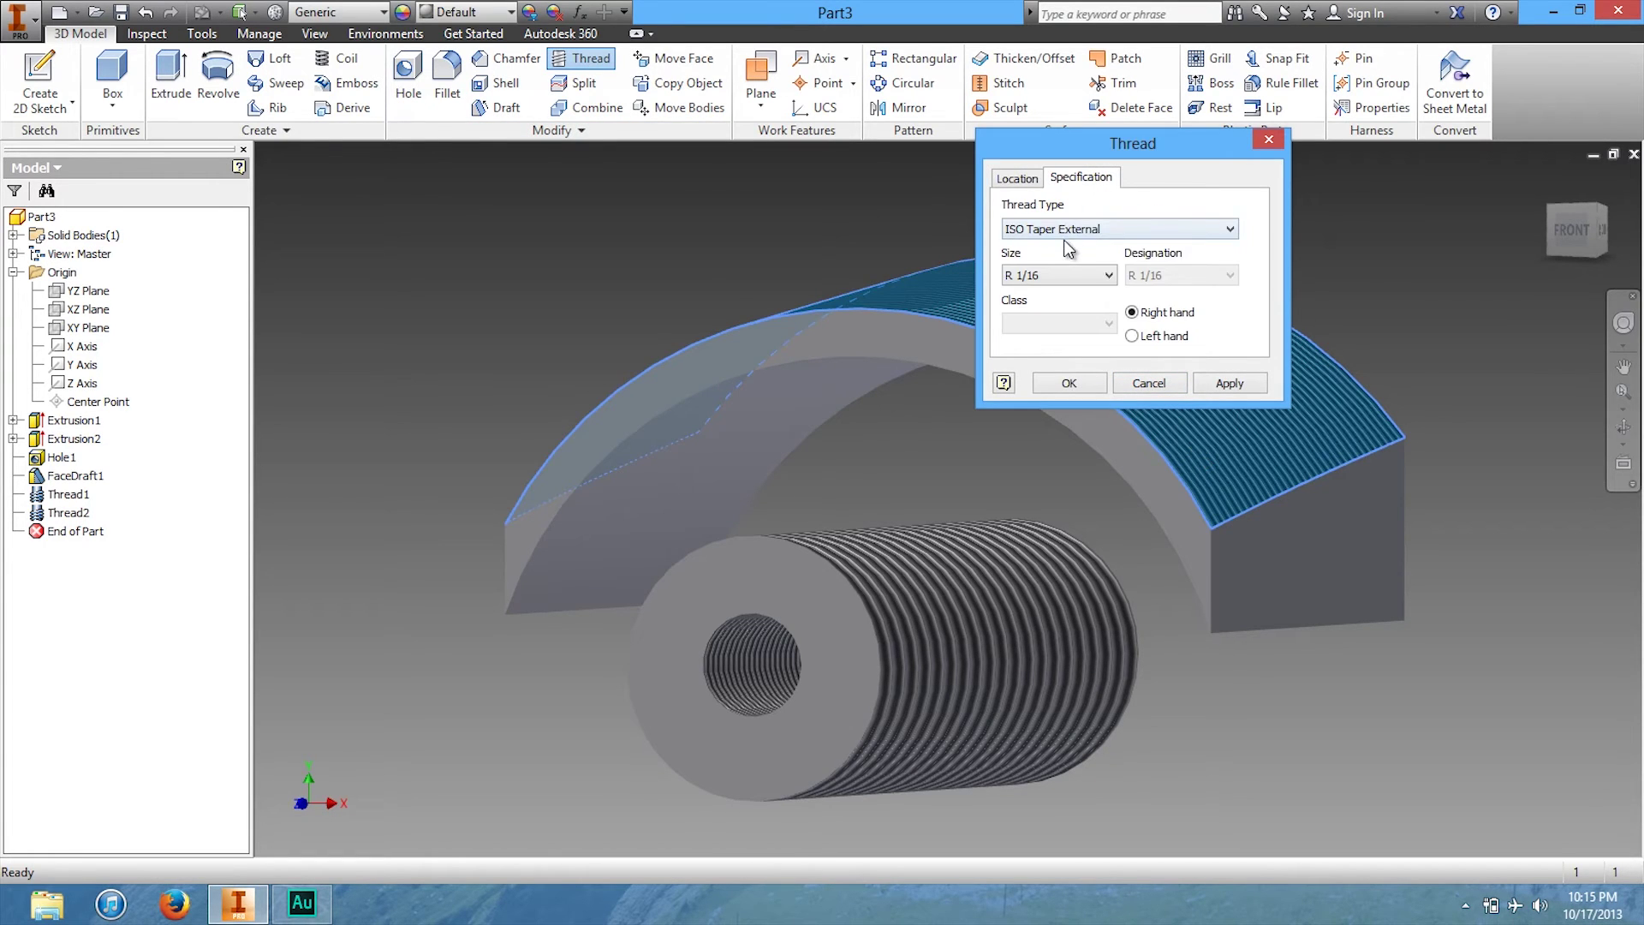
{"action": "left_click", "coordinate": [1087, 228]}
{"action": "left_click", "coordinate": [1115, 247]}
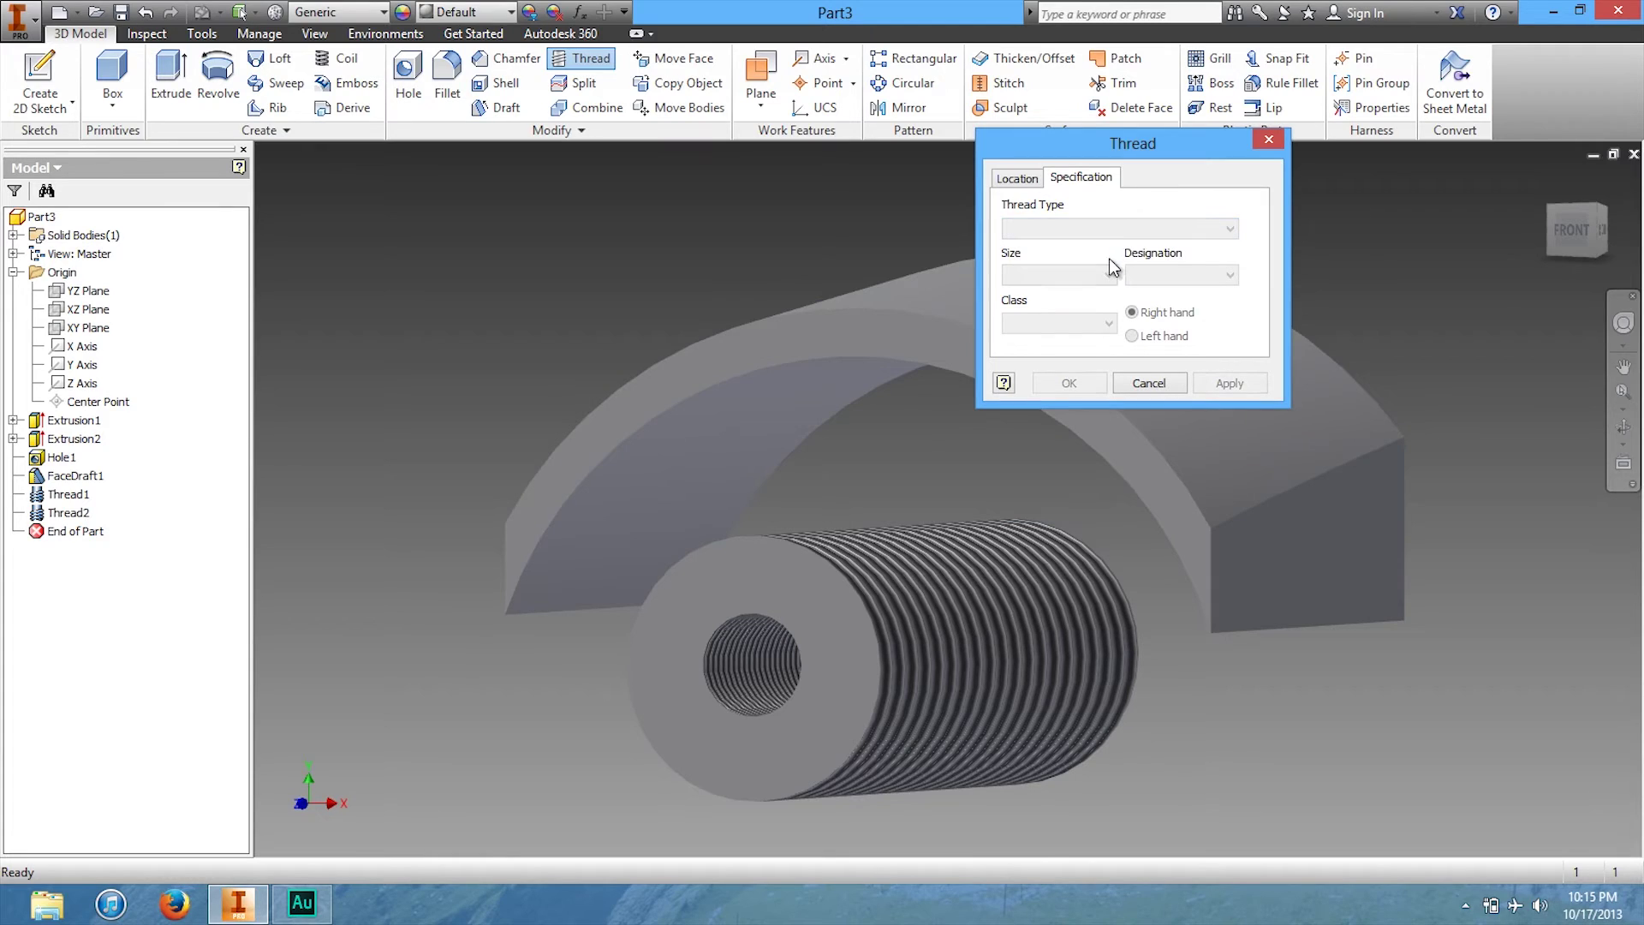
{"action": "left_click", "coordinate": [1034, 185]}
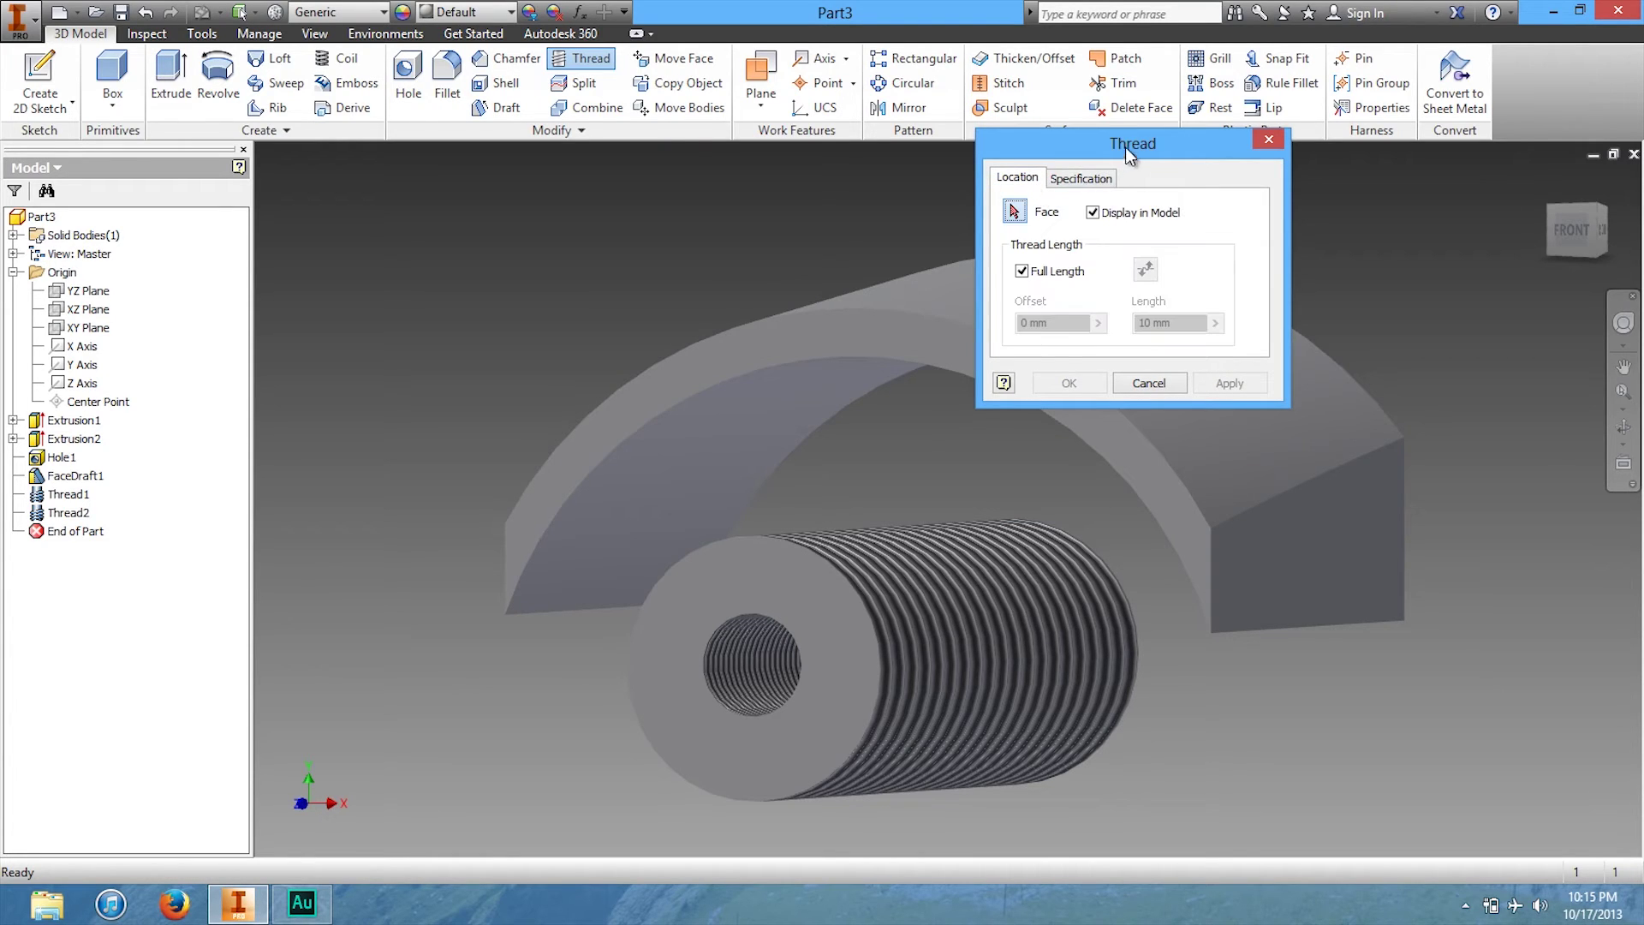
{"action": "left_click_drag", "start_coordinate": [1127, 137], "coordinate": [1374, 203]}
{"action": "left_click", "coordinate": [1324, 247]}
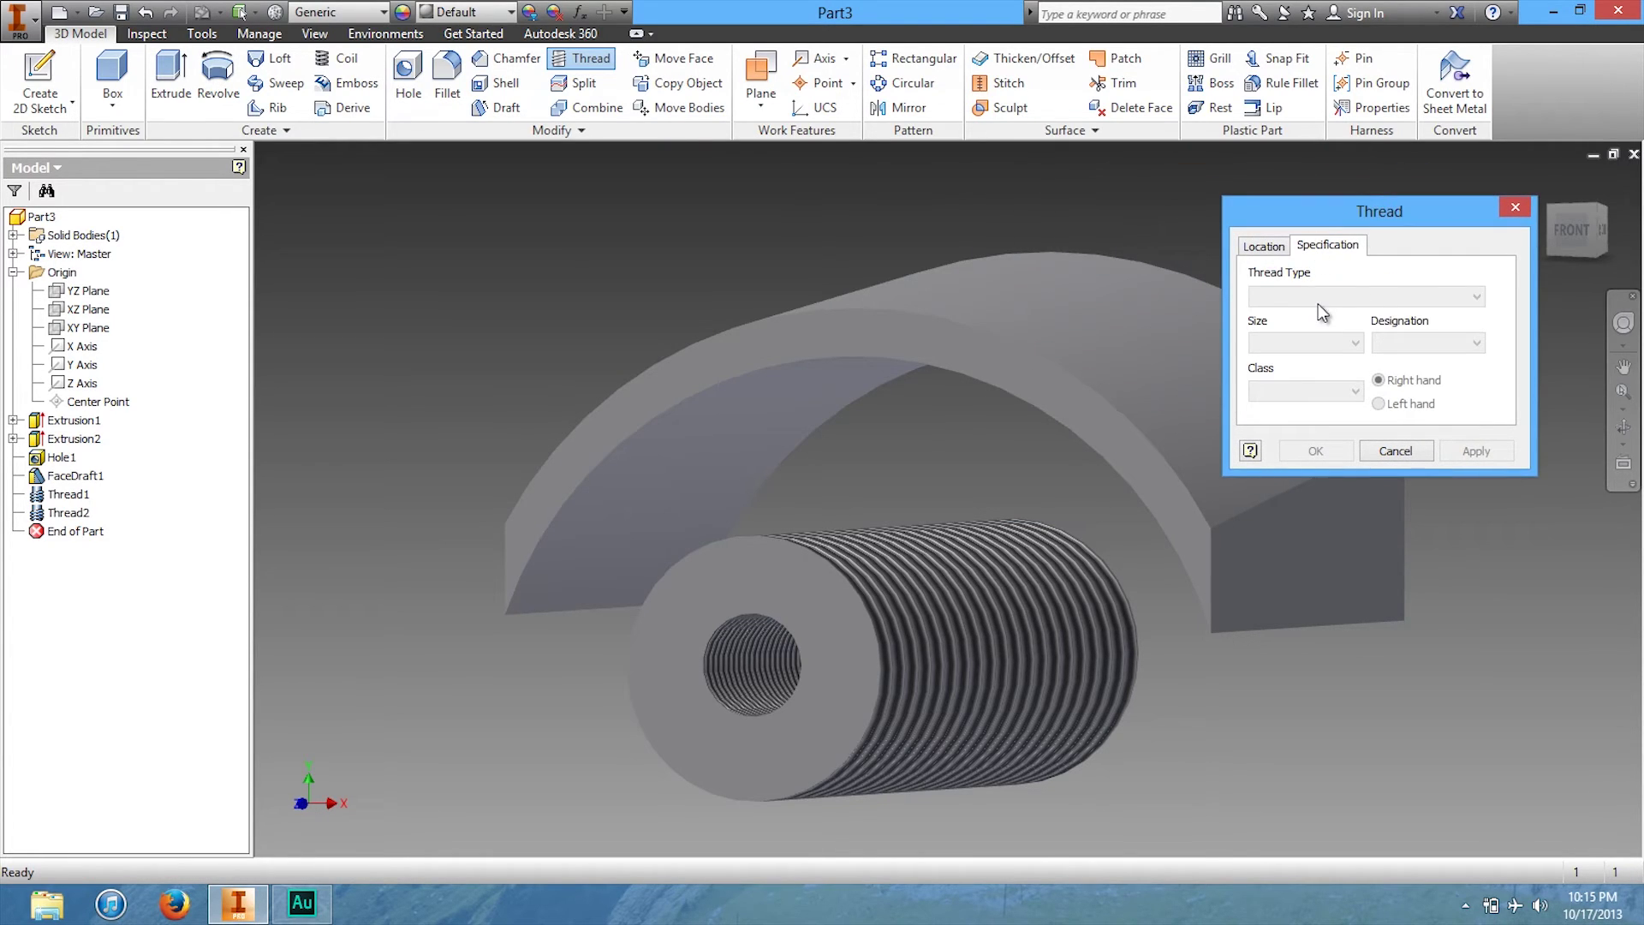
{"action": "left_click", "coordinate": [1395, 451]}
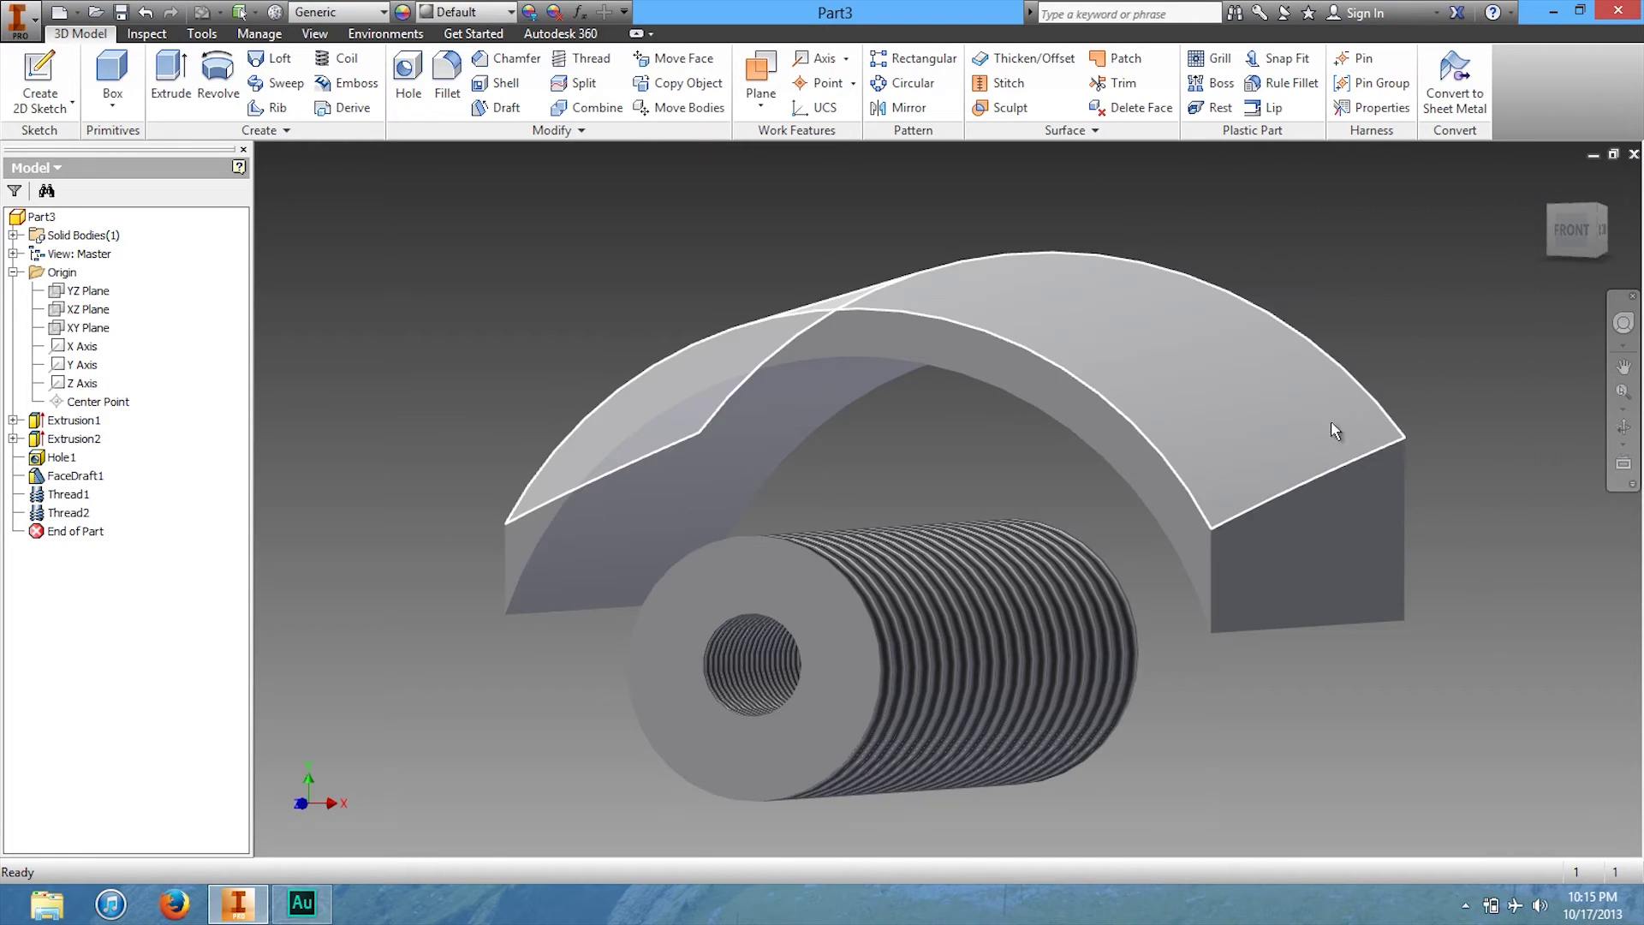
{"action": "left_click_drag", "start_coordinate": [1559, 234], "coordinate": [297, 244]}
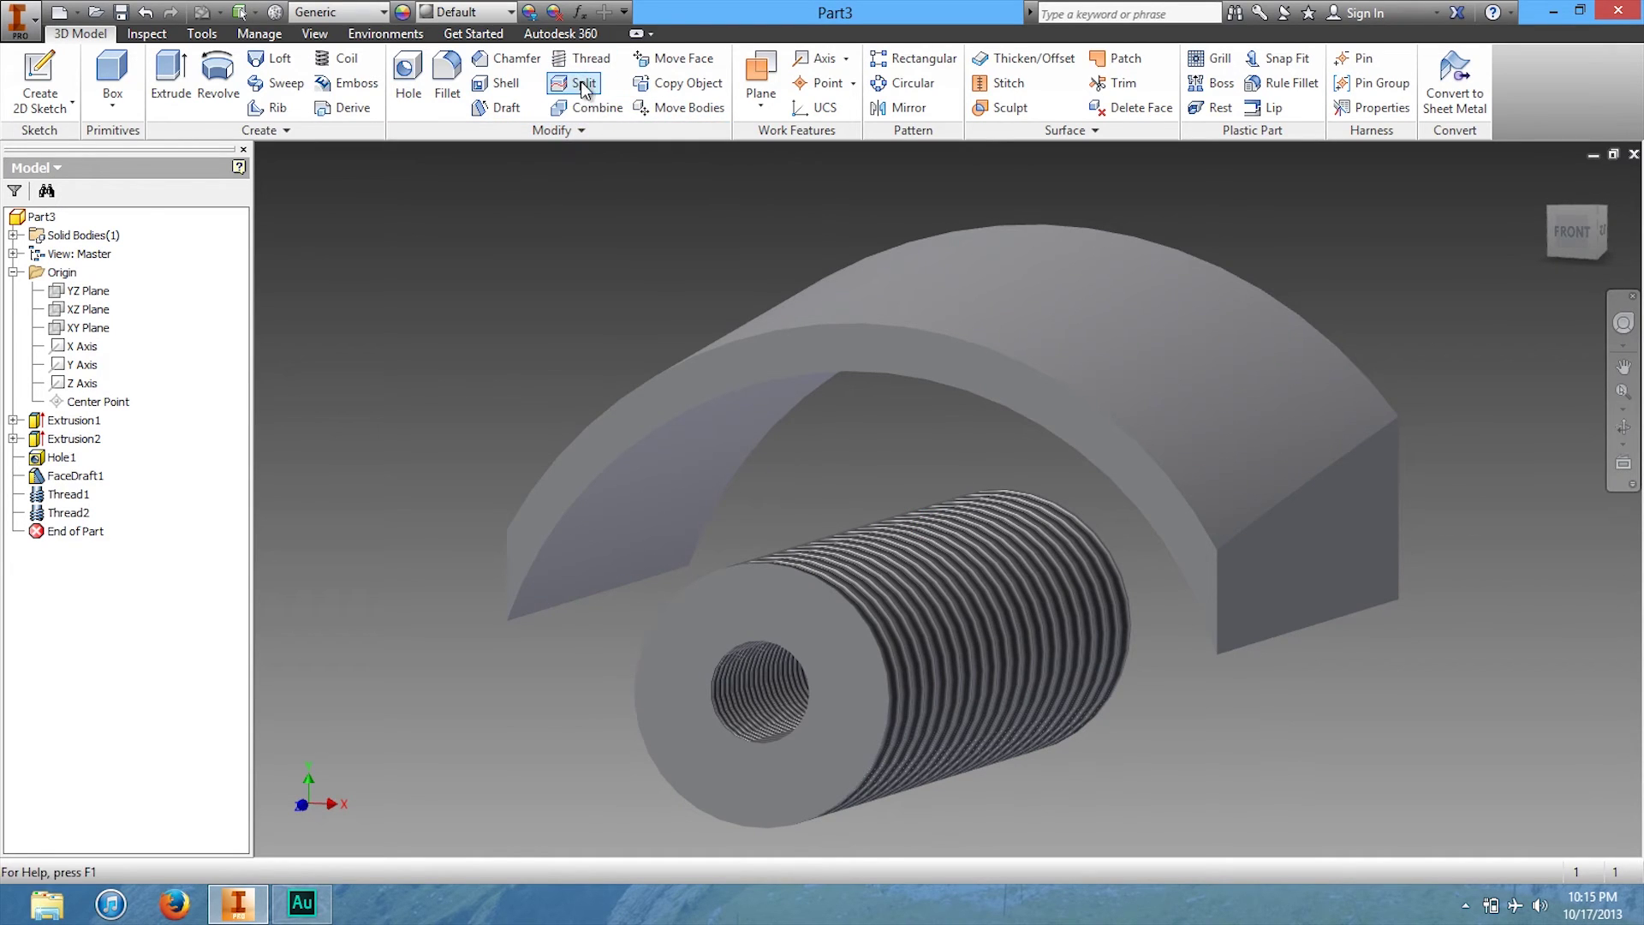
{"action": "left_click", "coordinate": [606, 93]}
{"action": "left_click_drag", "start_coordinate": [1580, 244], "coordinate": [1541, 243]}
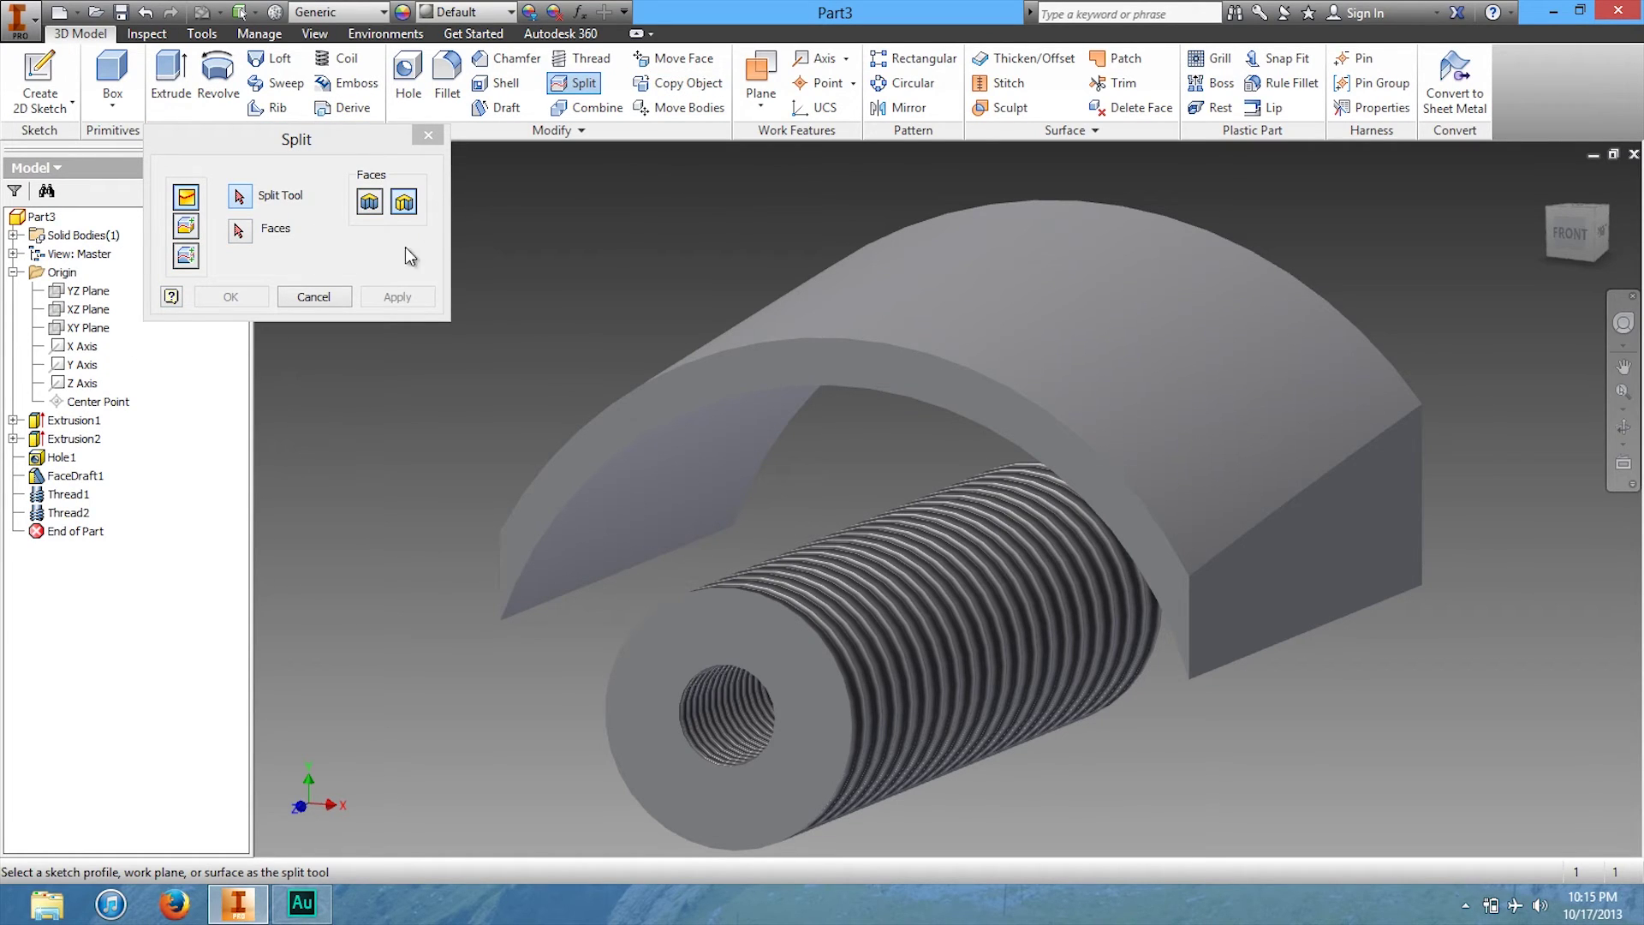
{"action": "left_click", "coordinate": [312, 297]}
- Start a sketch on the arch's flat end face and draw a four-point control vertex spline crossing it from end to end
{"action": "left_click", "coordinate": [40, 86]}
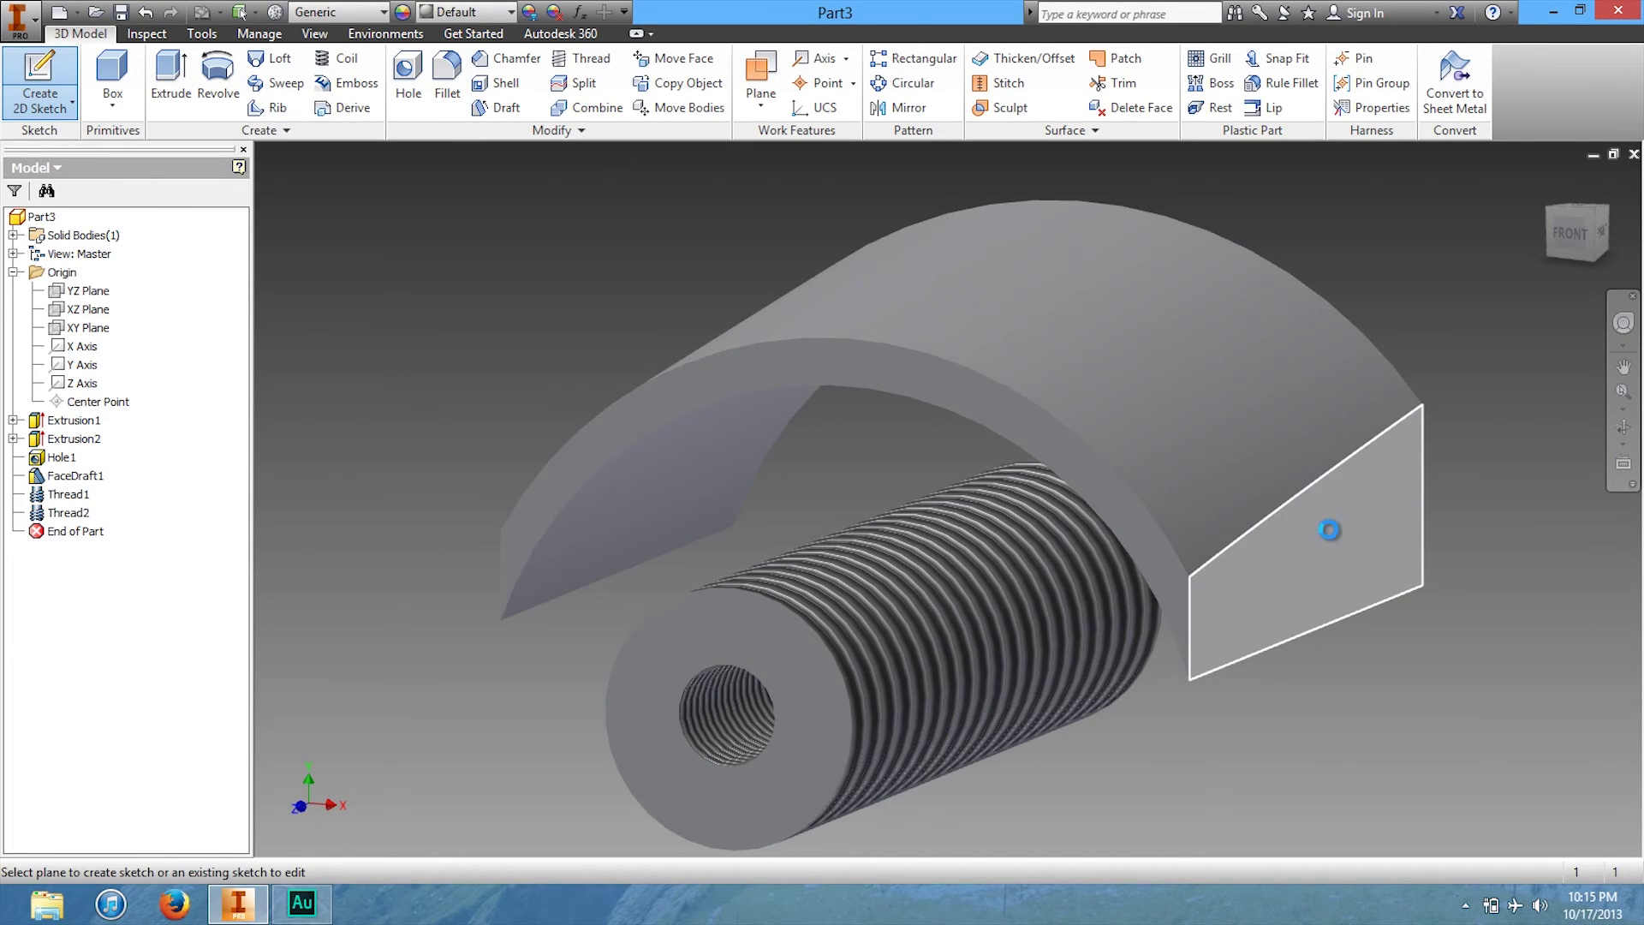
{"action": "left_click", "coordinate": [1340, 543]}
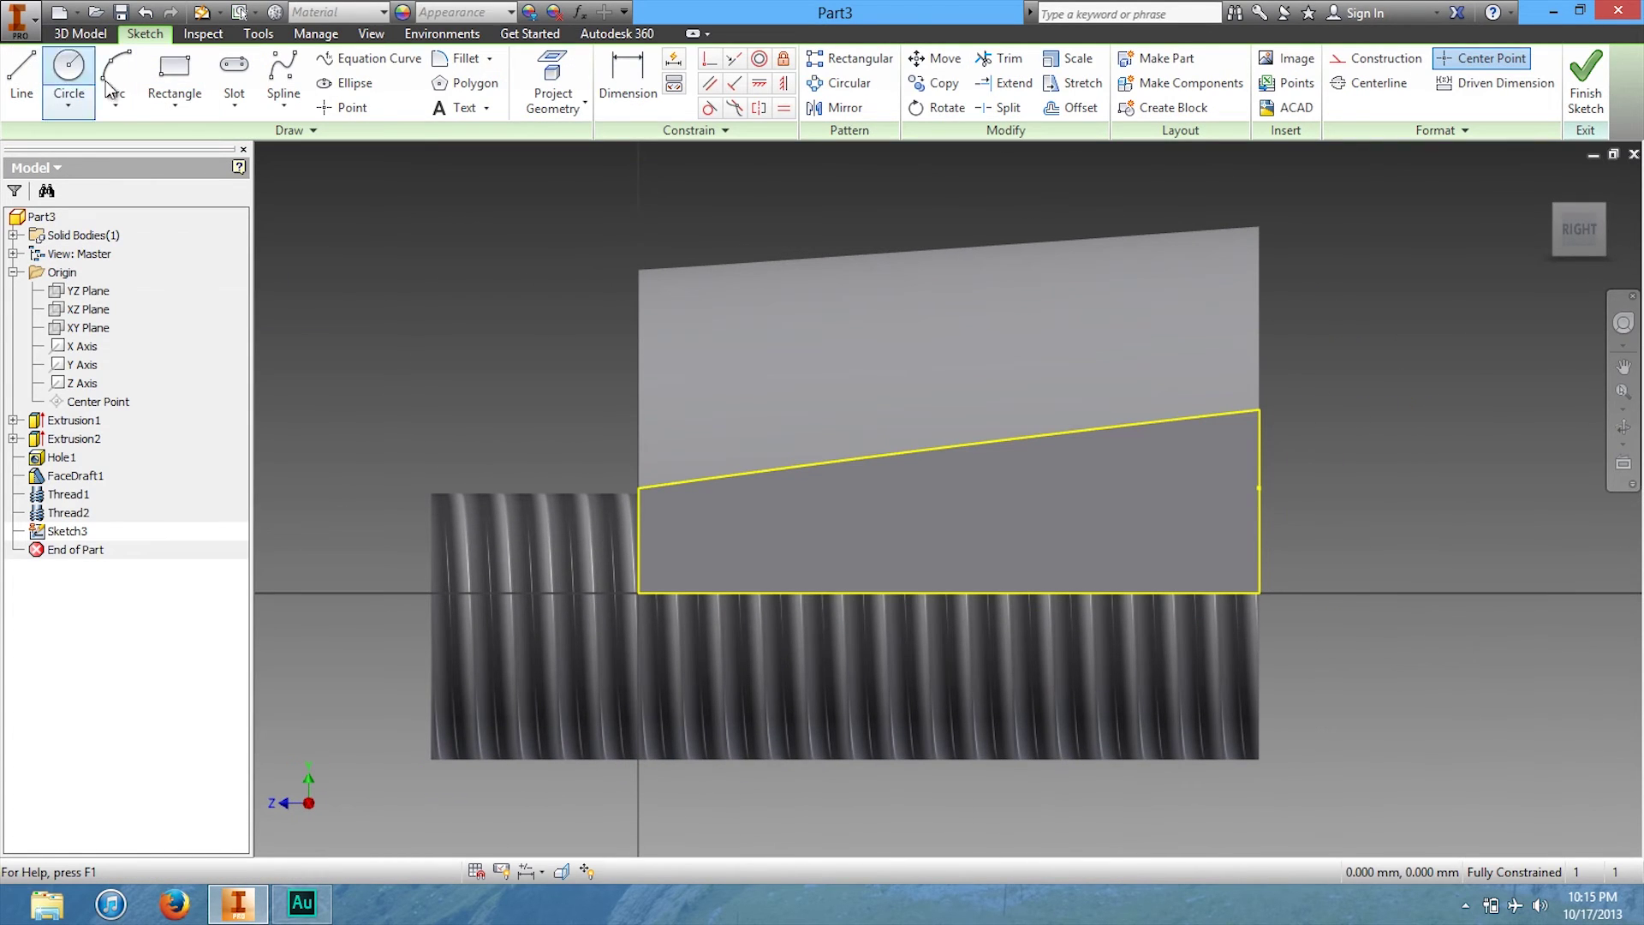
{"action": "left_click", "coordinate": [283, 79]}
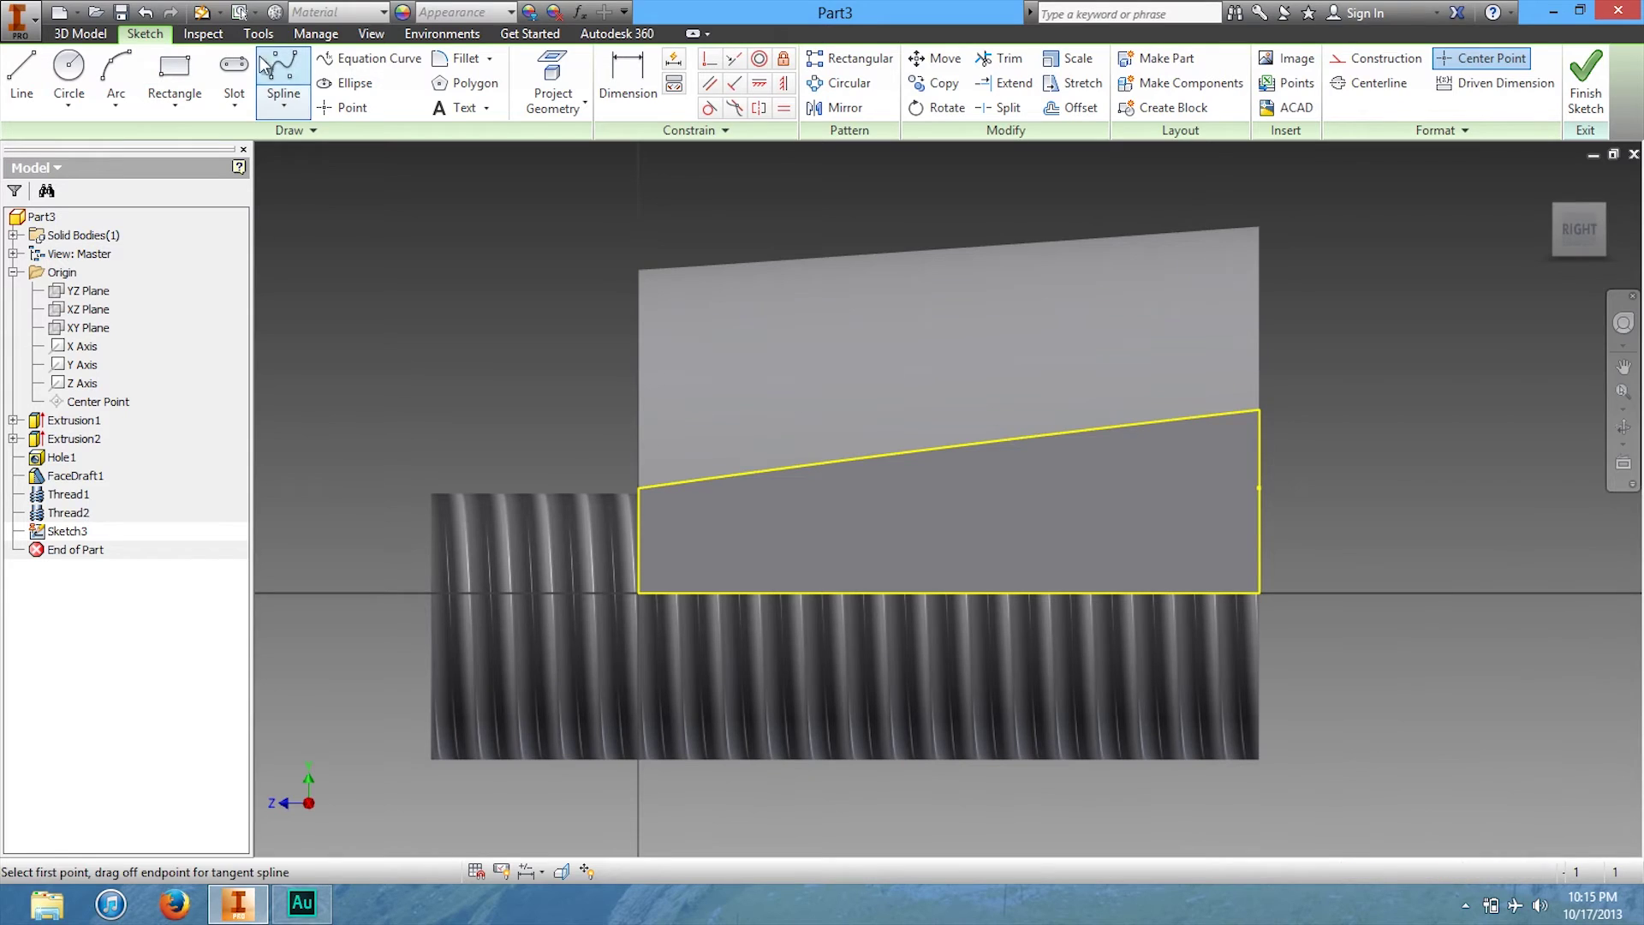
{"action": "left_click", "coordinate": [583, 562]}
{"action": "left_click", "coordinate": [948, 499]}
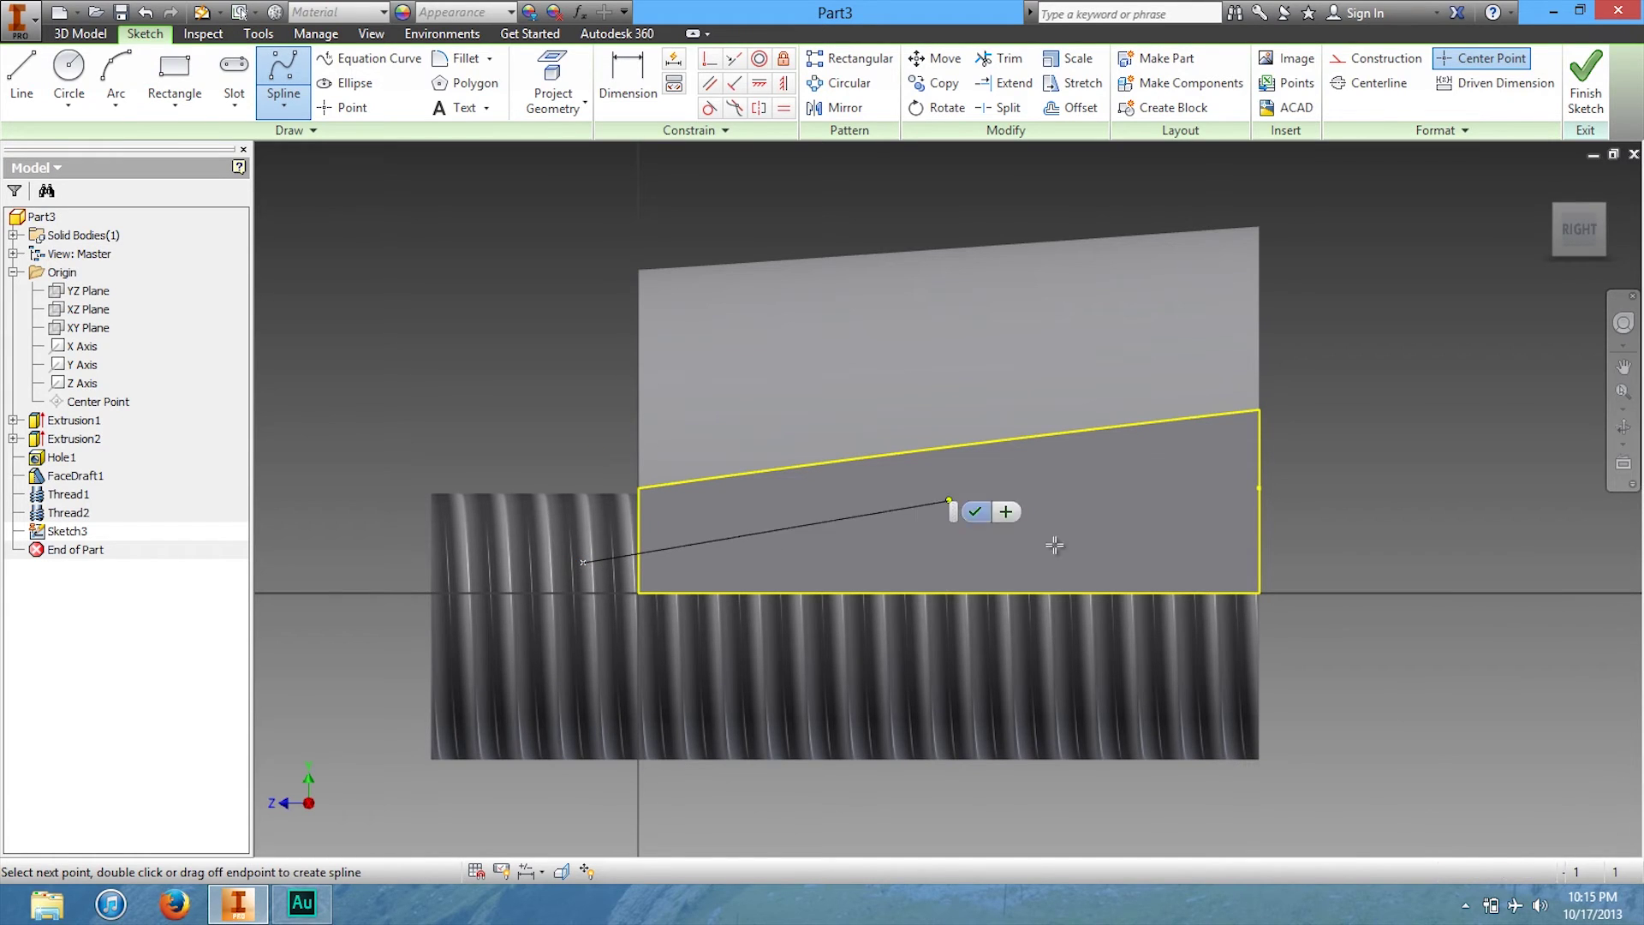
{"action": "left_click", "coordinate": [1097, 570]}
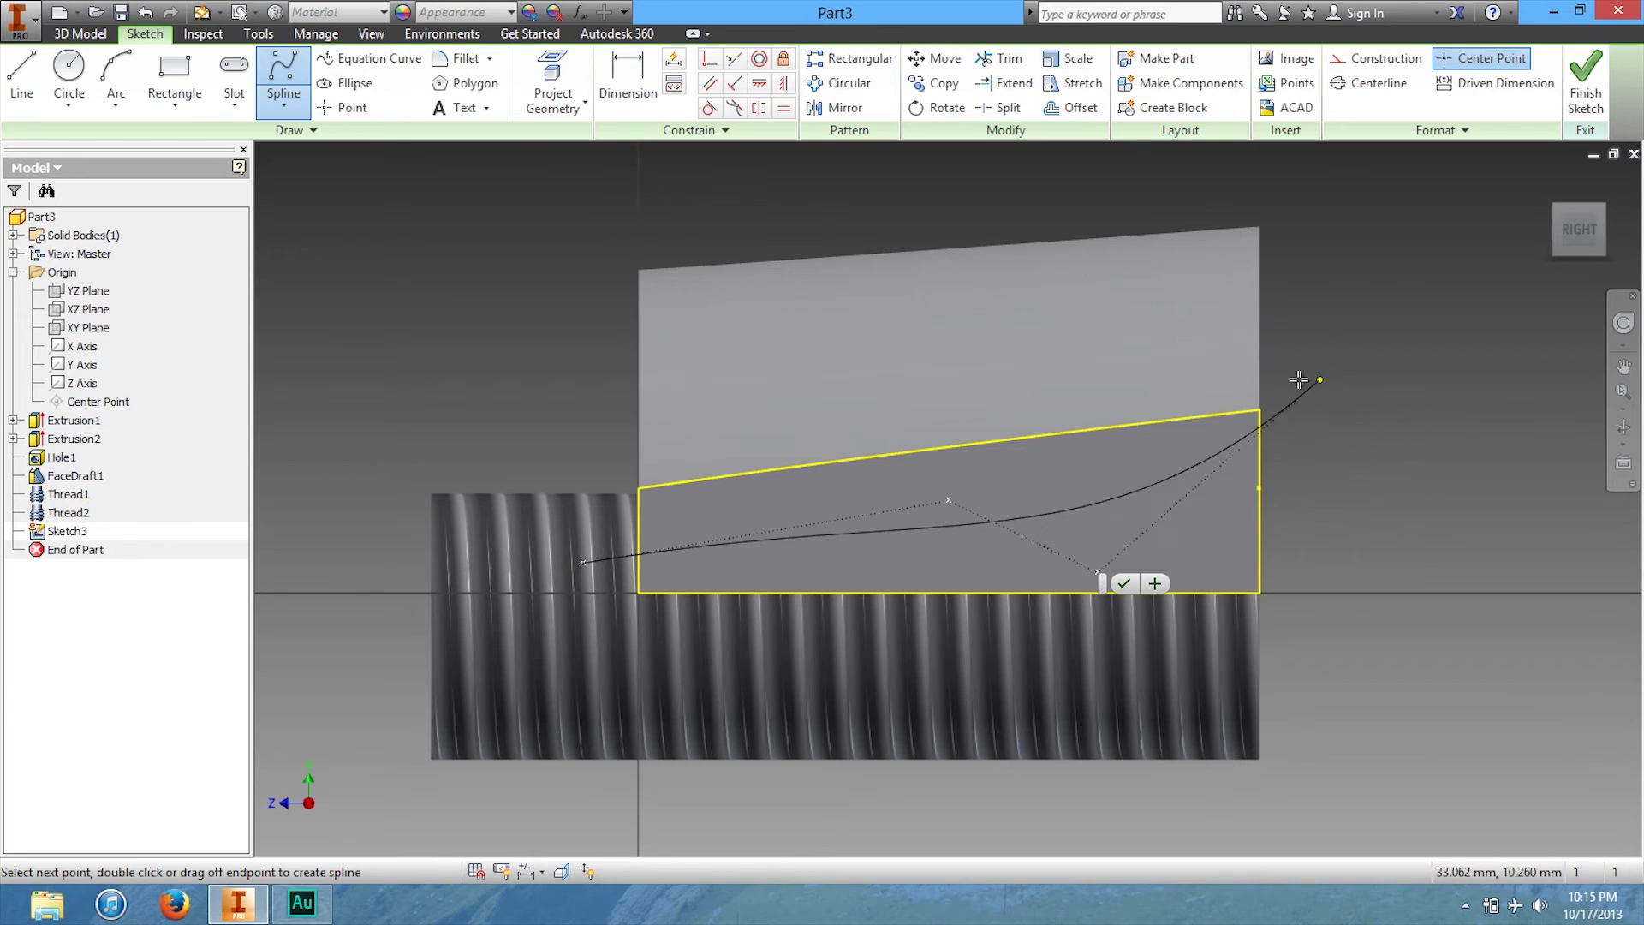
{"action": "left_click", "coordinate": [1255, 214]}
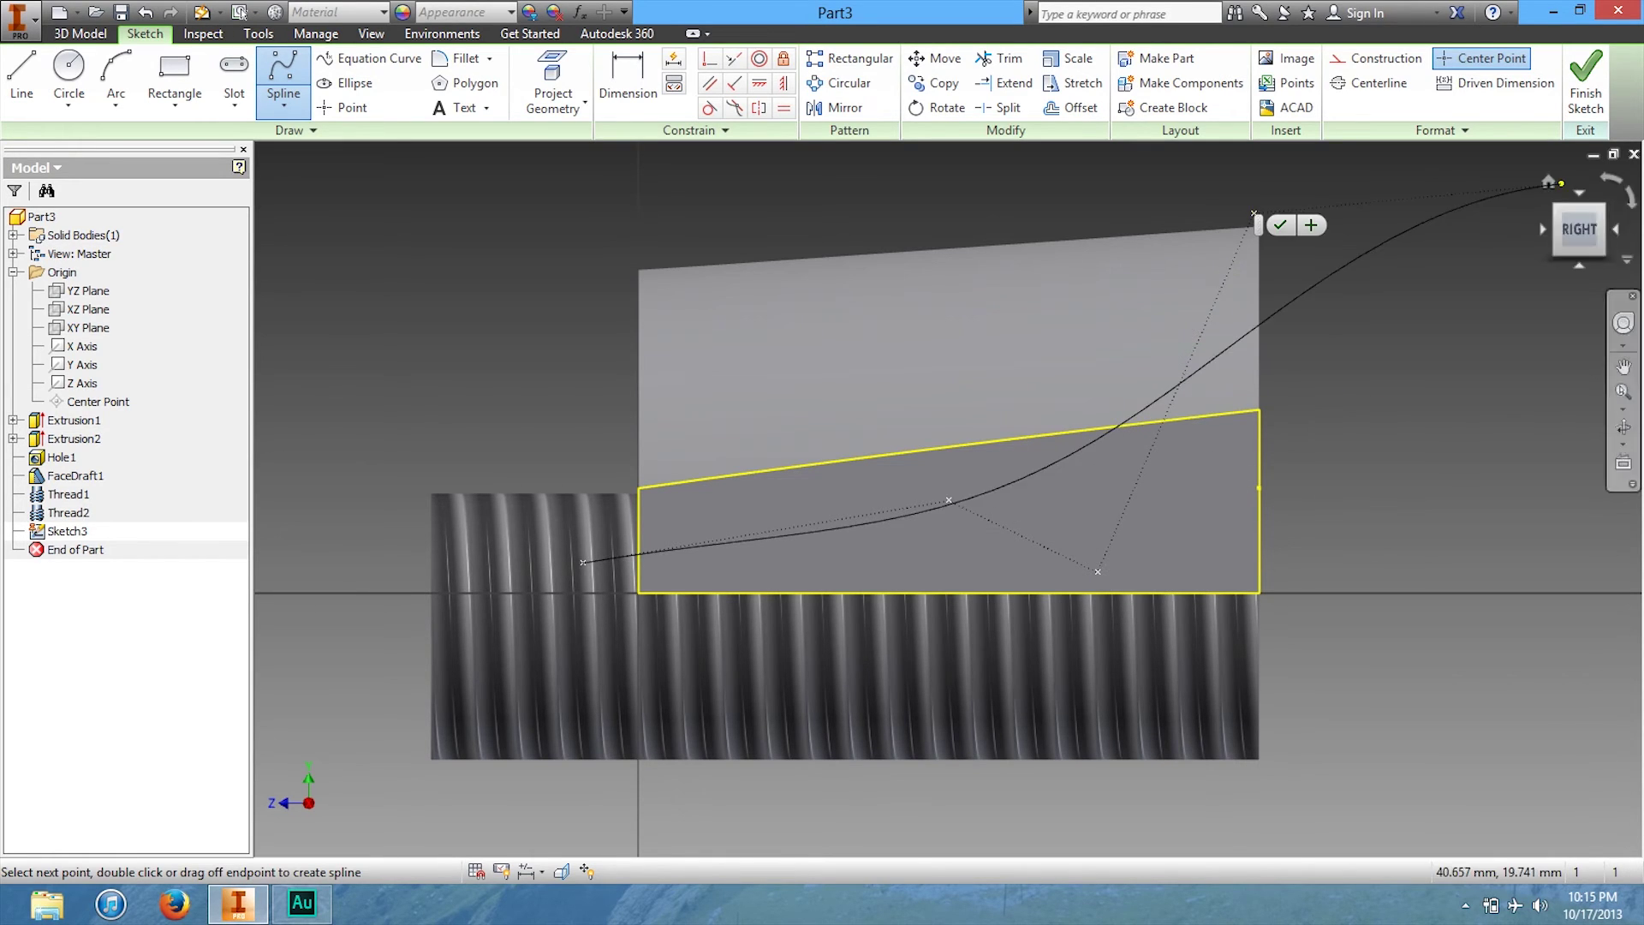
{"action": "left_click", "coordinate": [1280, 224]}
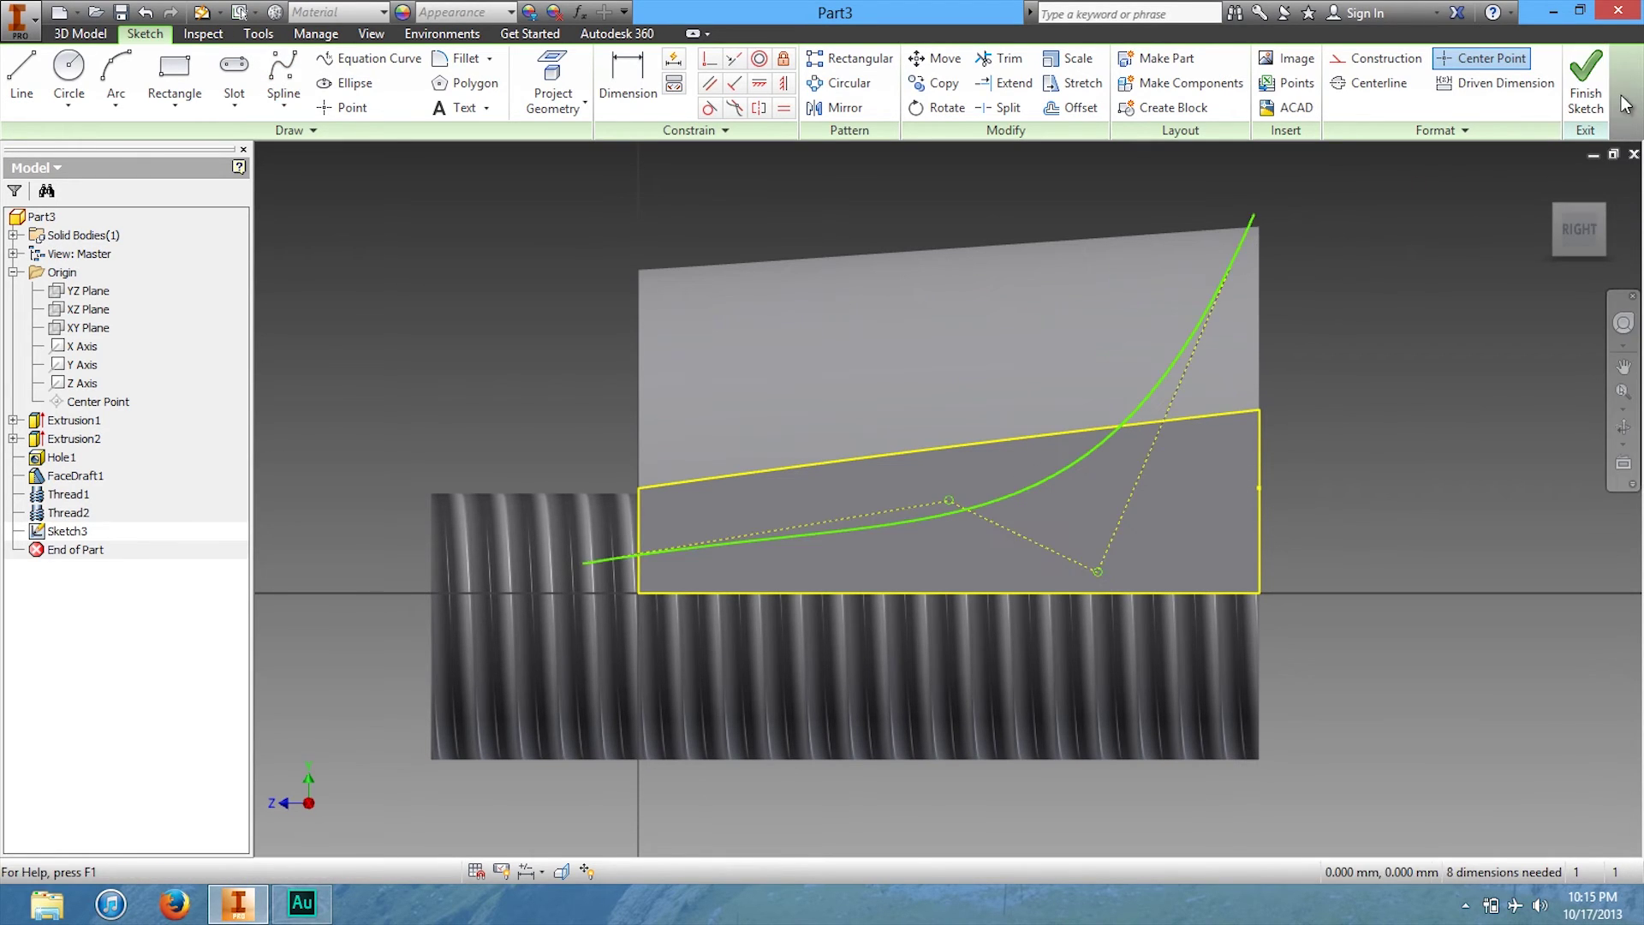
- Finish the sketch, split the arch's flat end face and outer curved face along the spline, and leave the Split tool
{"action": "left_click", "coordinate": [1586, 94]}
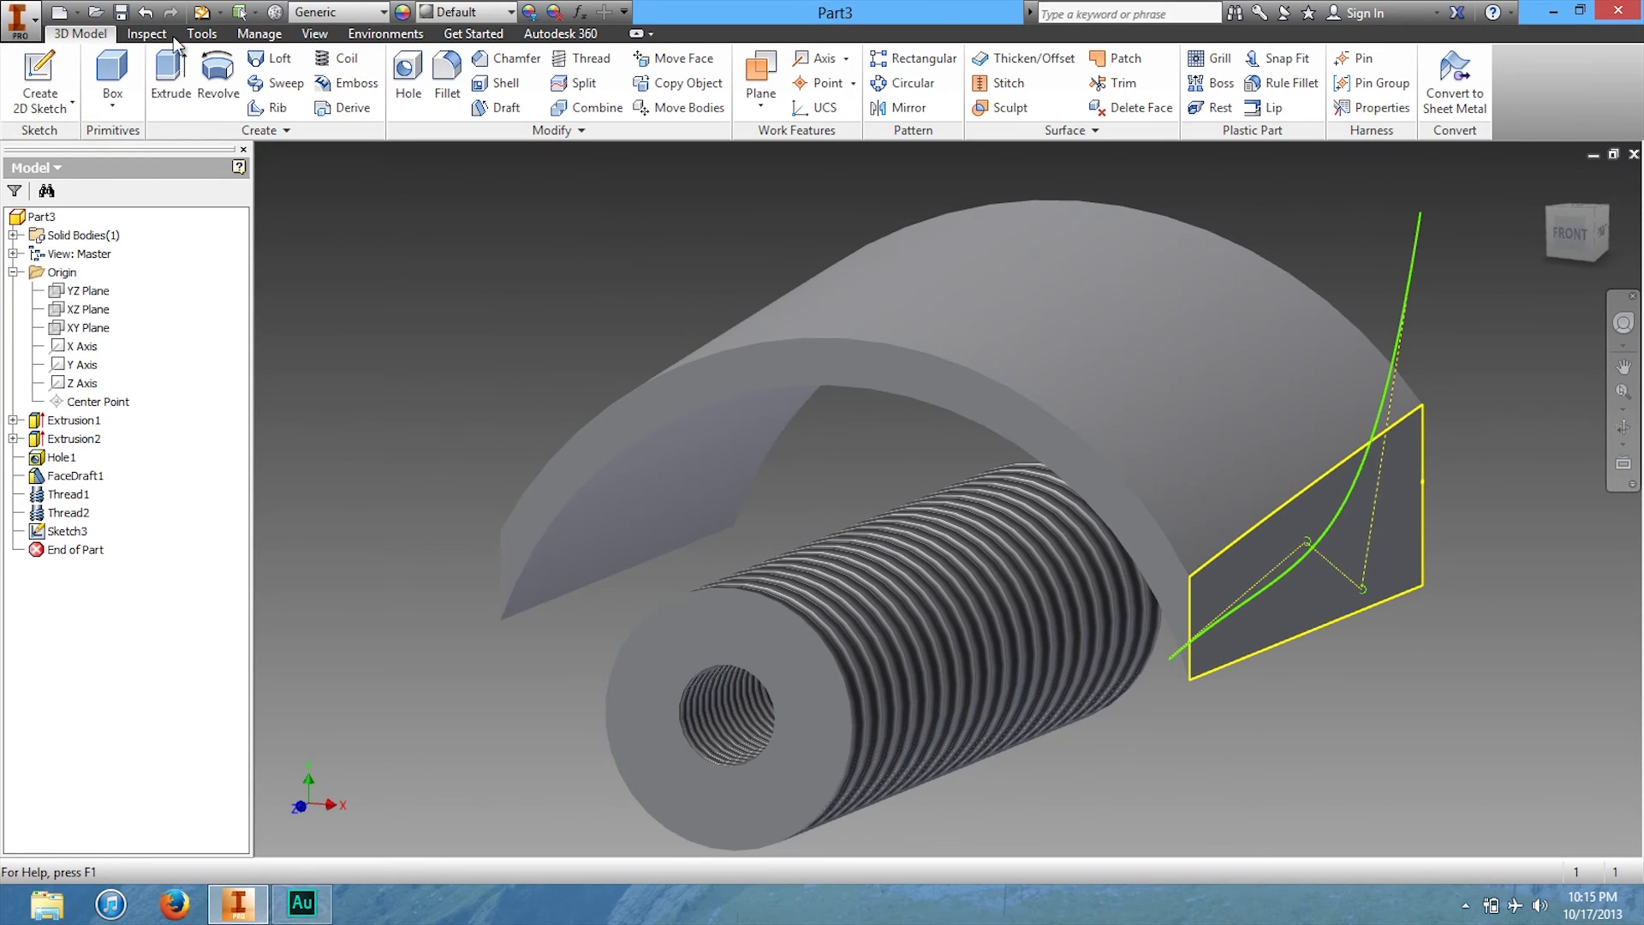
{"action": "left_click", "coordinate": [579, 83]}
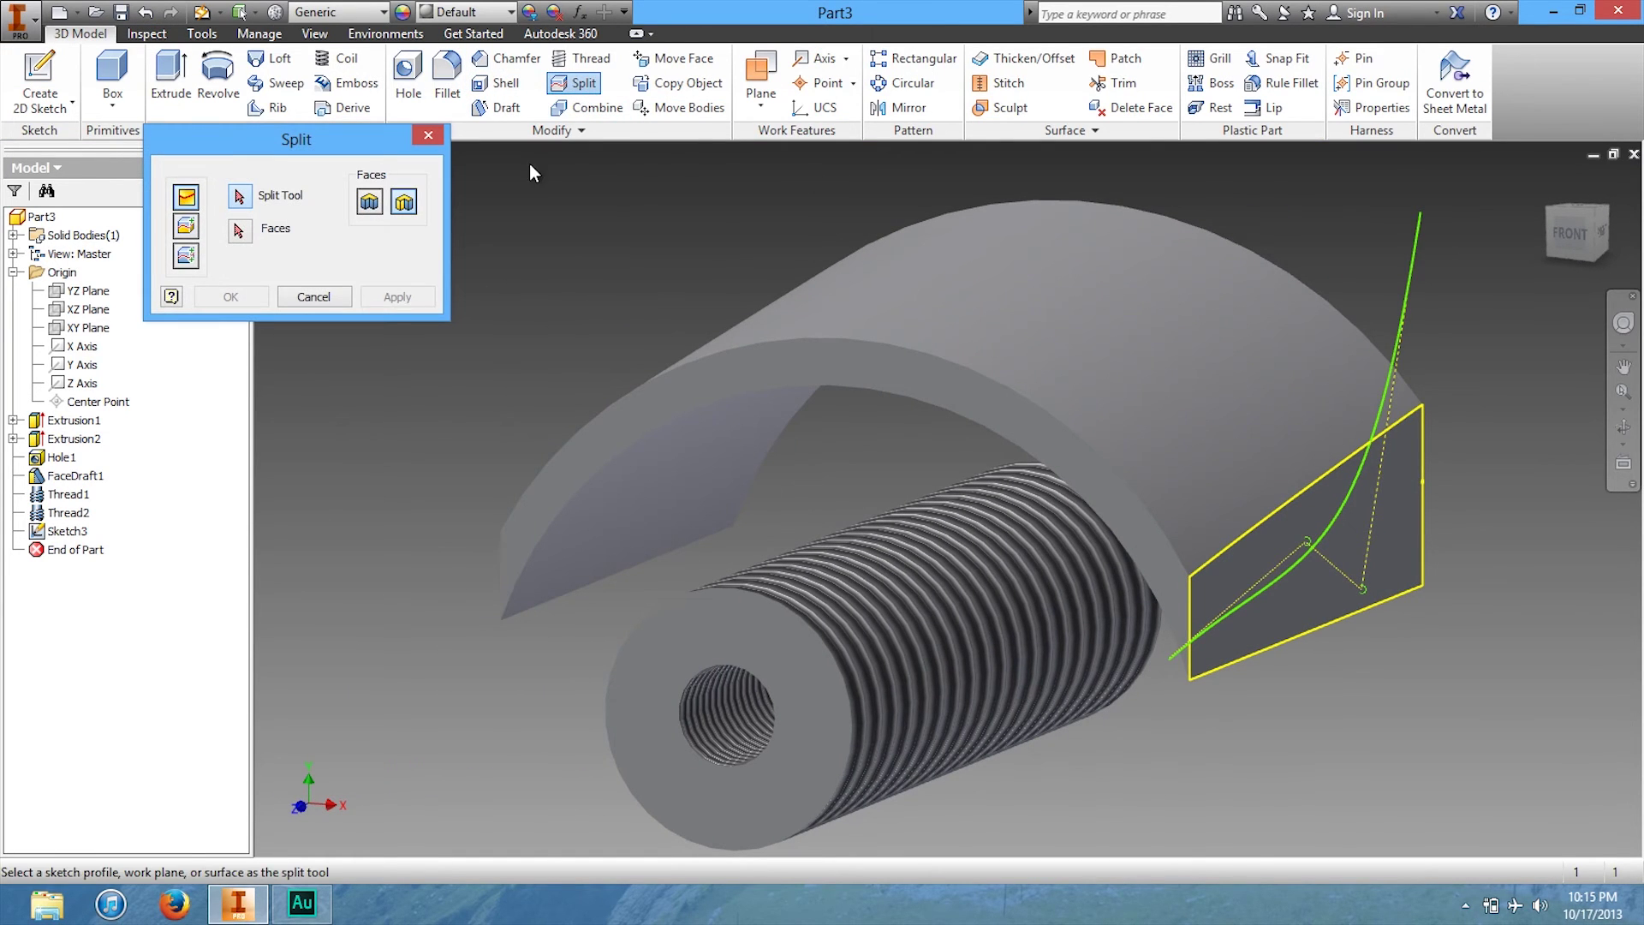
{"action": "left_click", "coordinate": [1349, 497]}
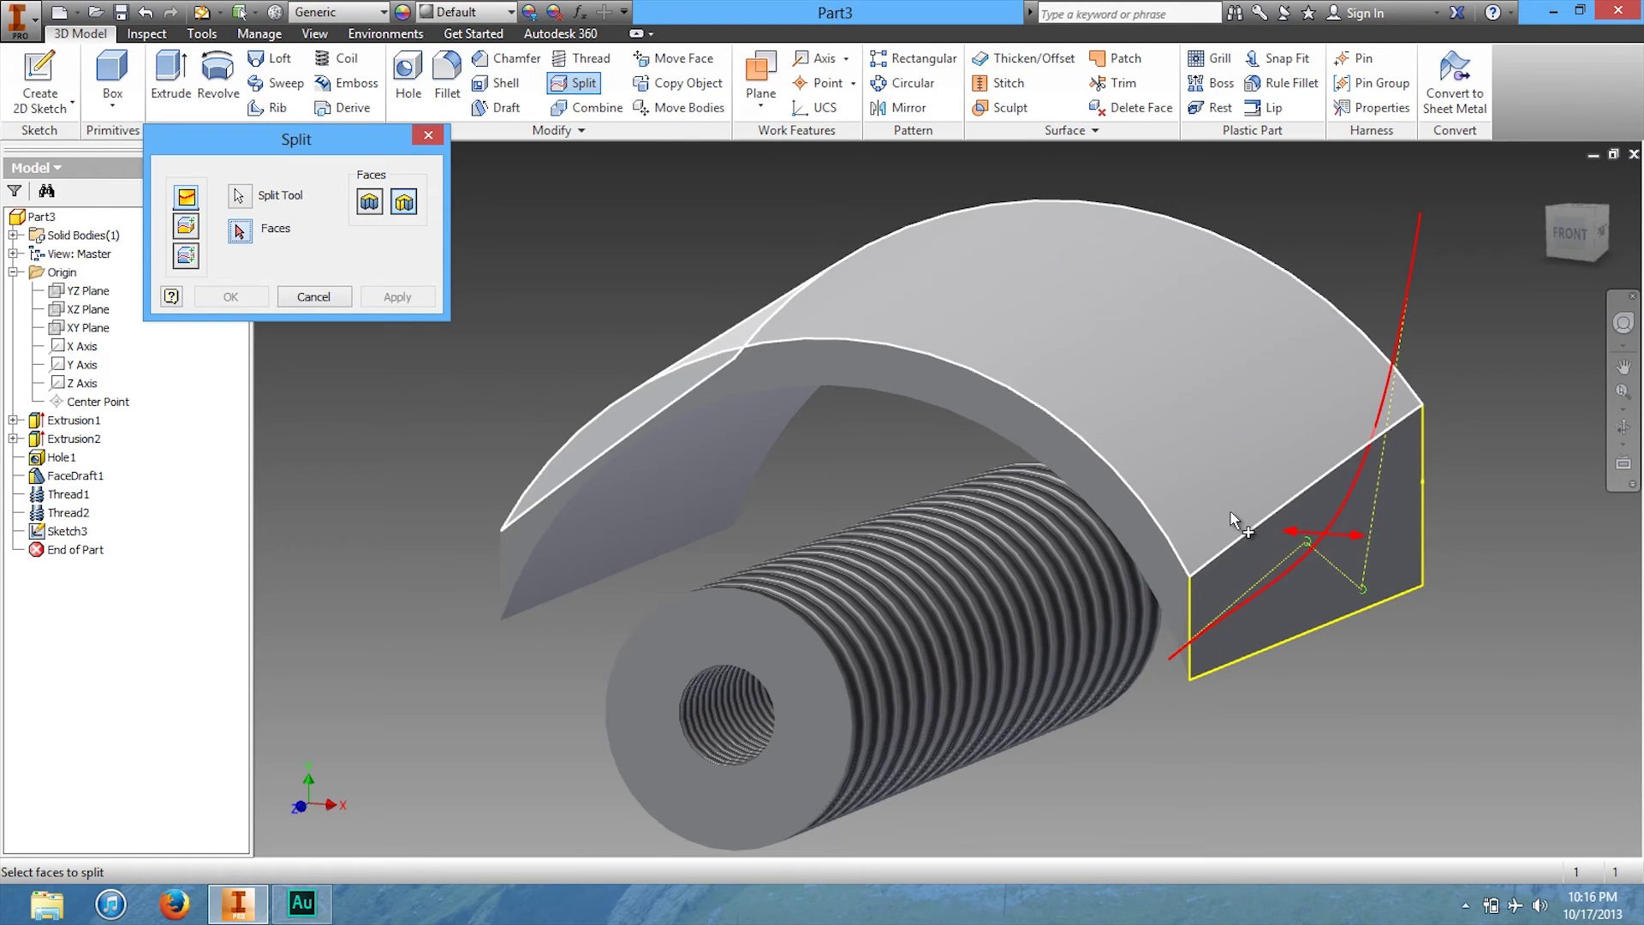
{"action": "left_click", "coordinate": [1255, 565]}
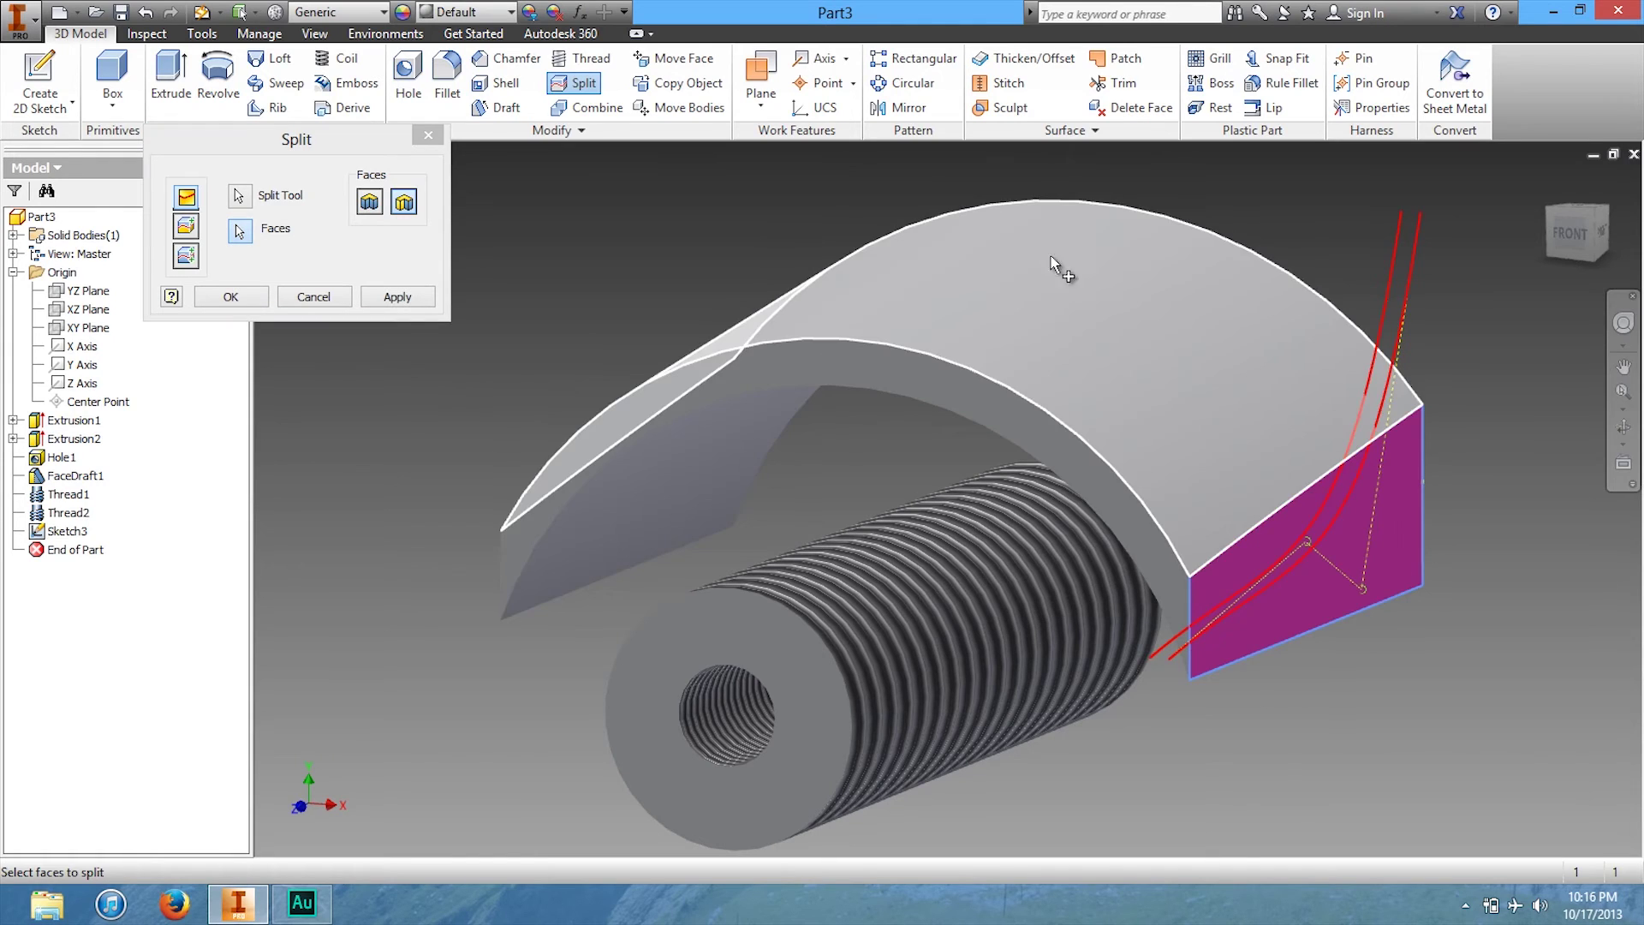
{"action": "left_click", "coordinate": [1046, 301]}
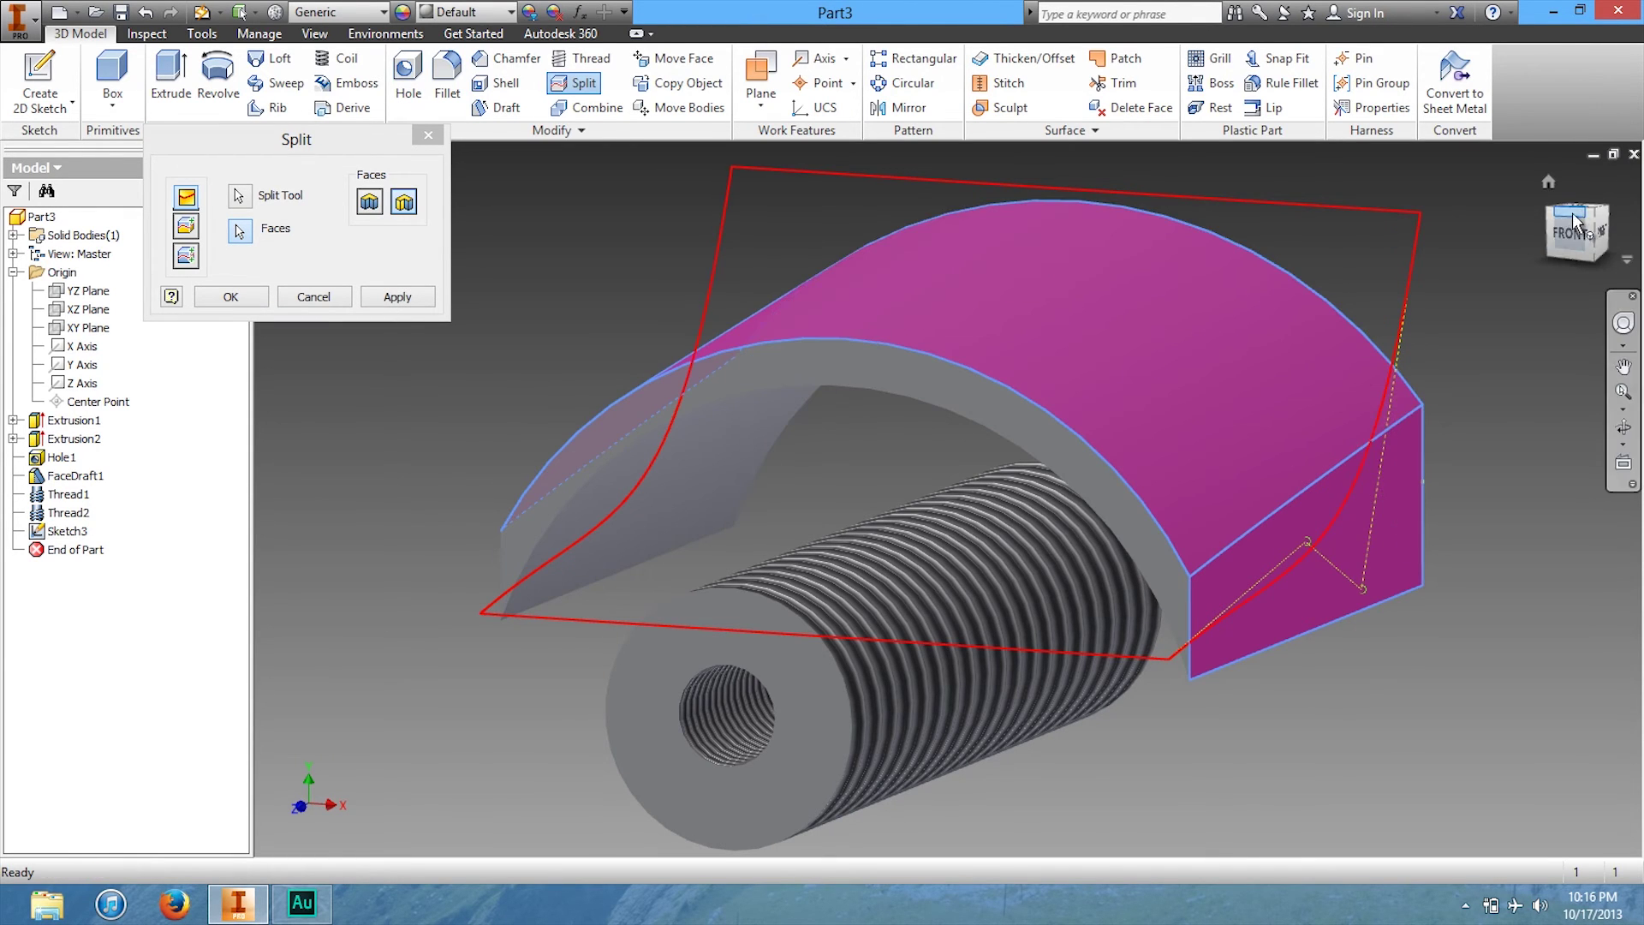
{"action": "left_click_drag", "start_coordinate": [1568, 246], "coordinate": [1464, 231]}
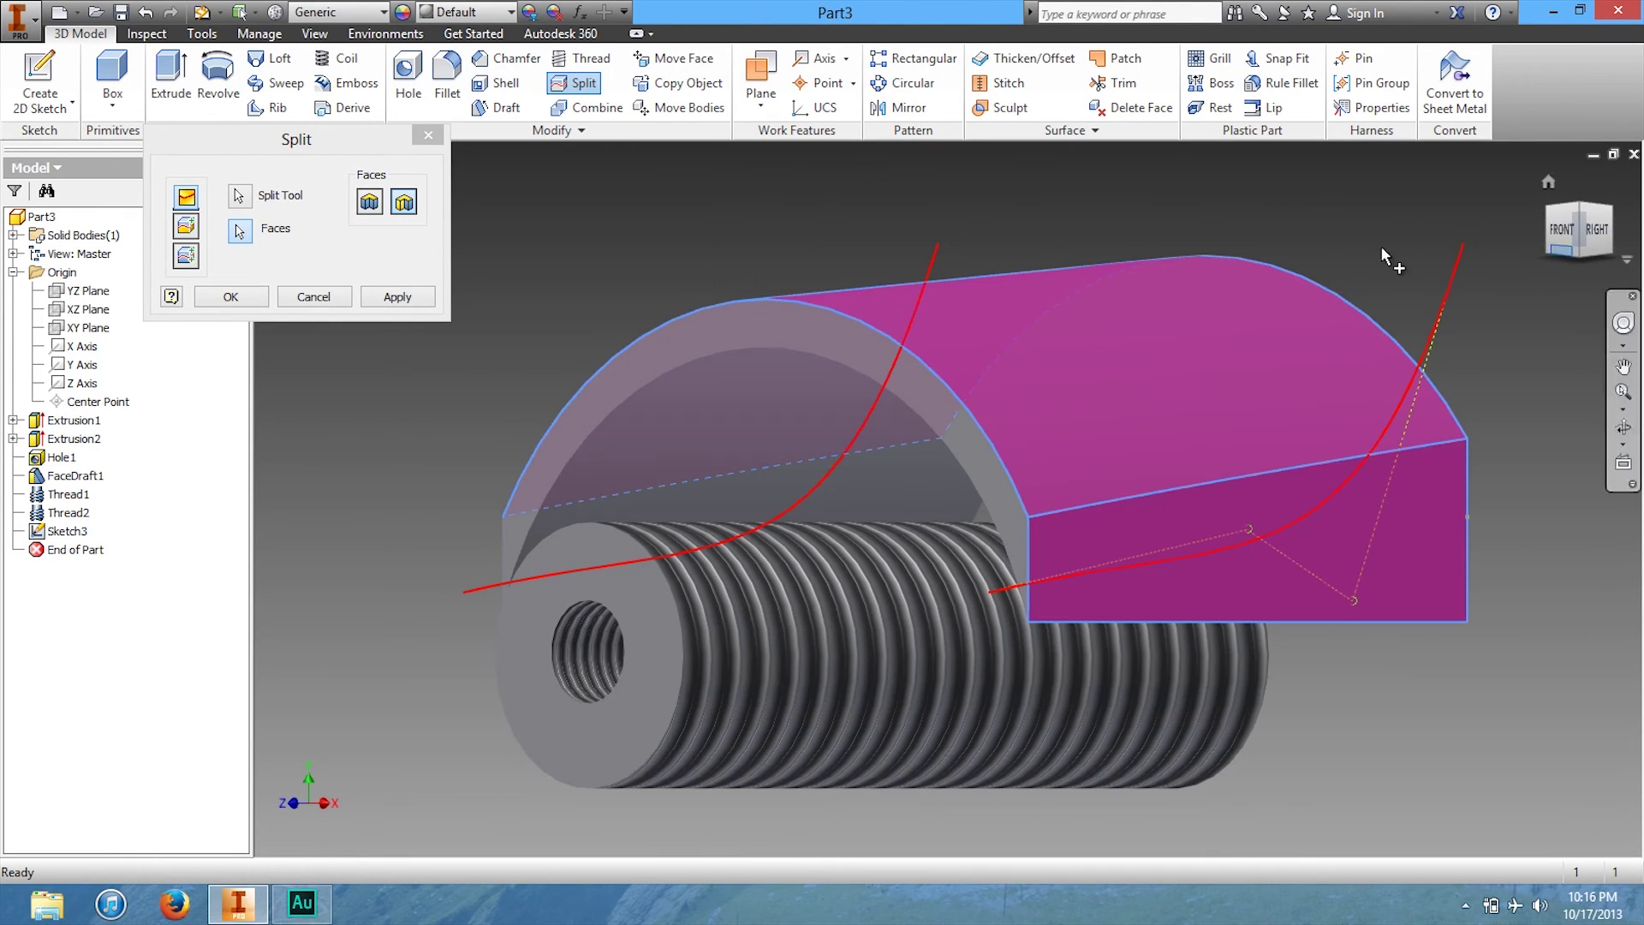
{"action": "left_click", "coordinate": [424, 297]}
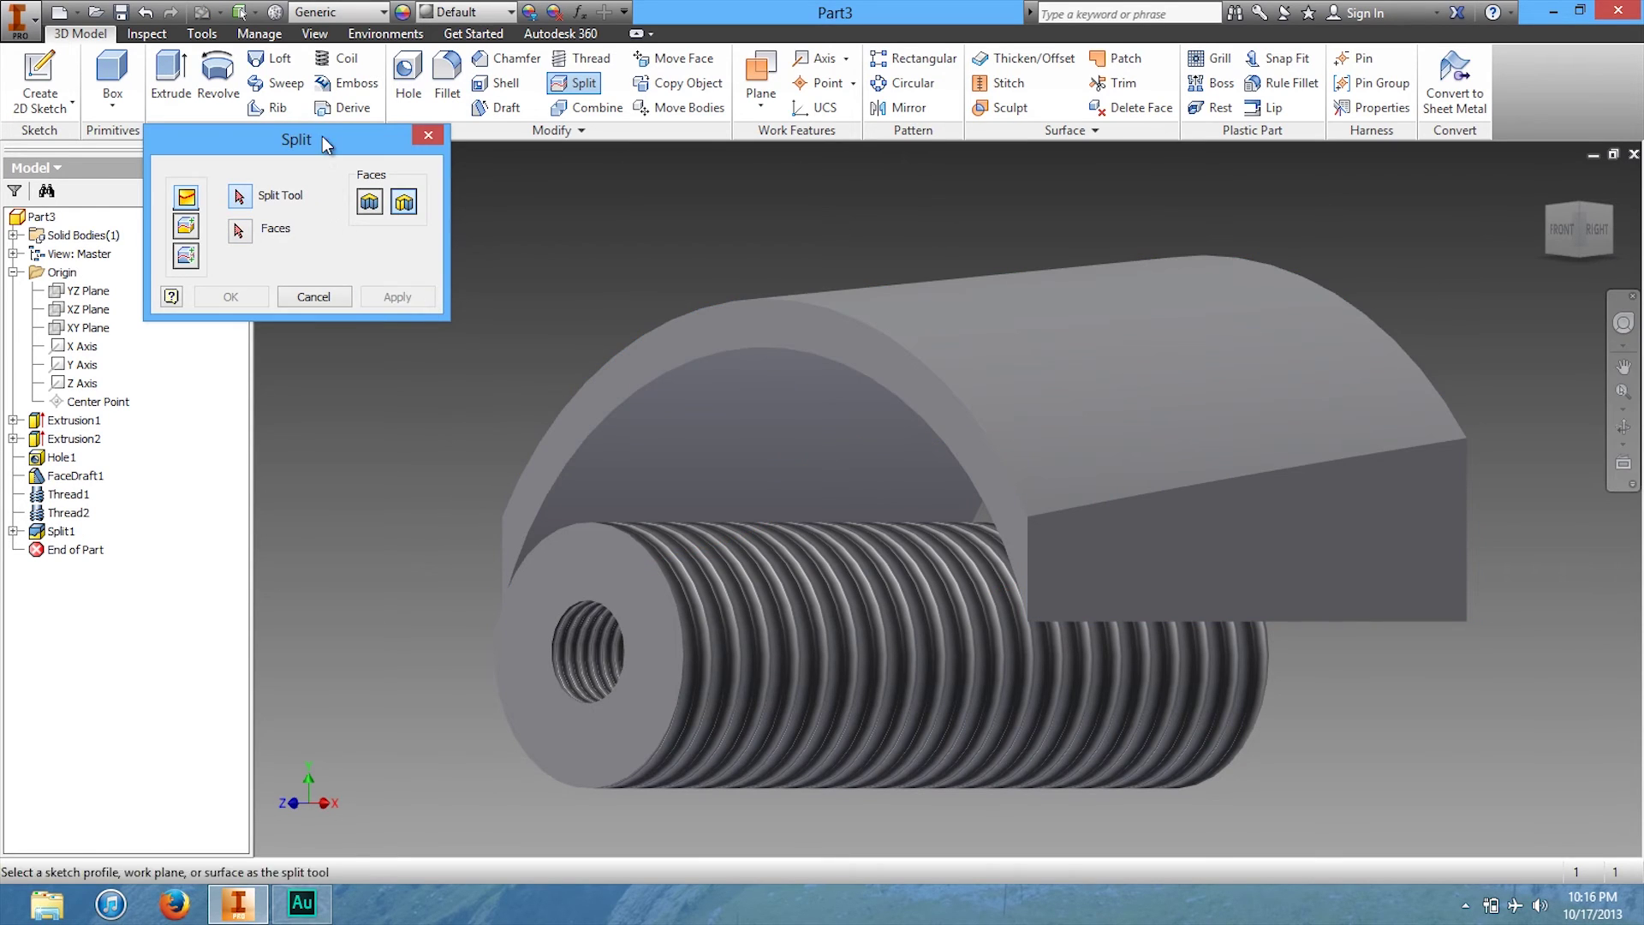
{"action": "left_click", "coordinate": [645, 366]}
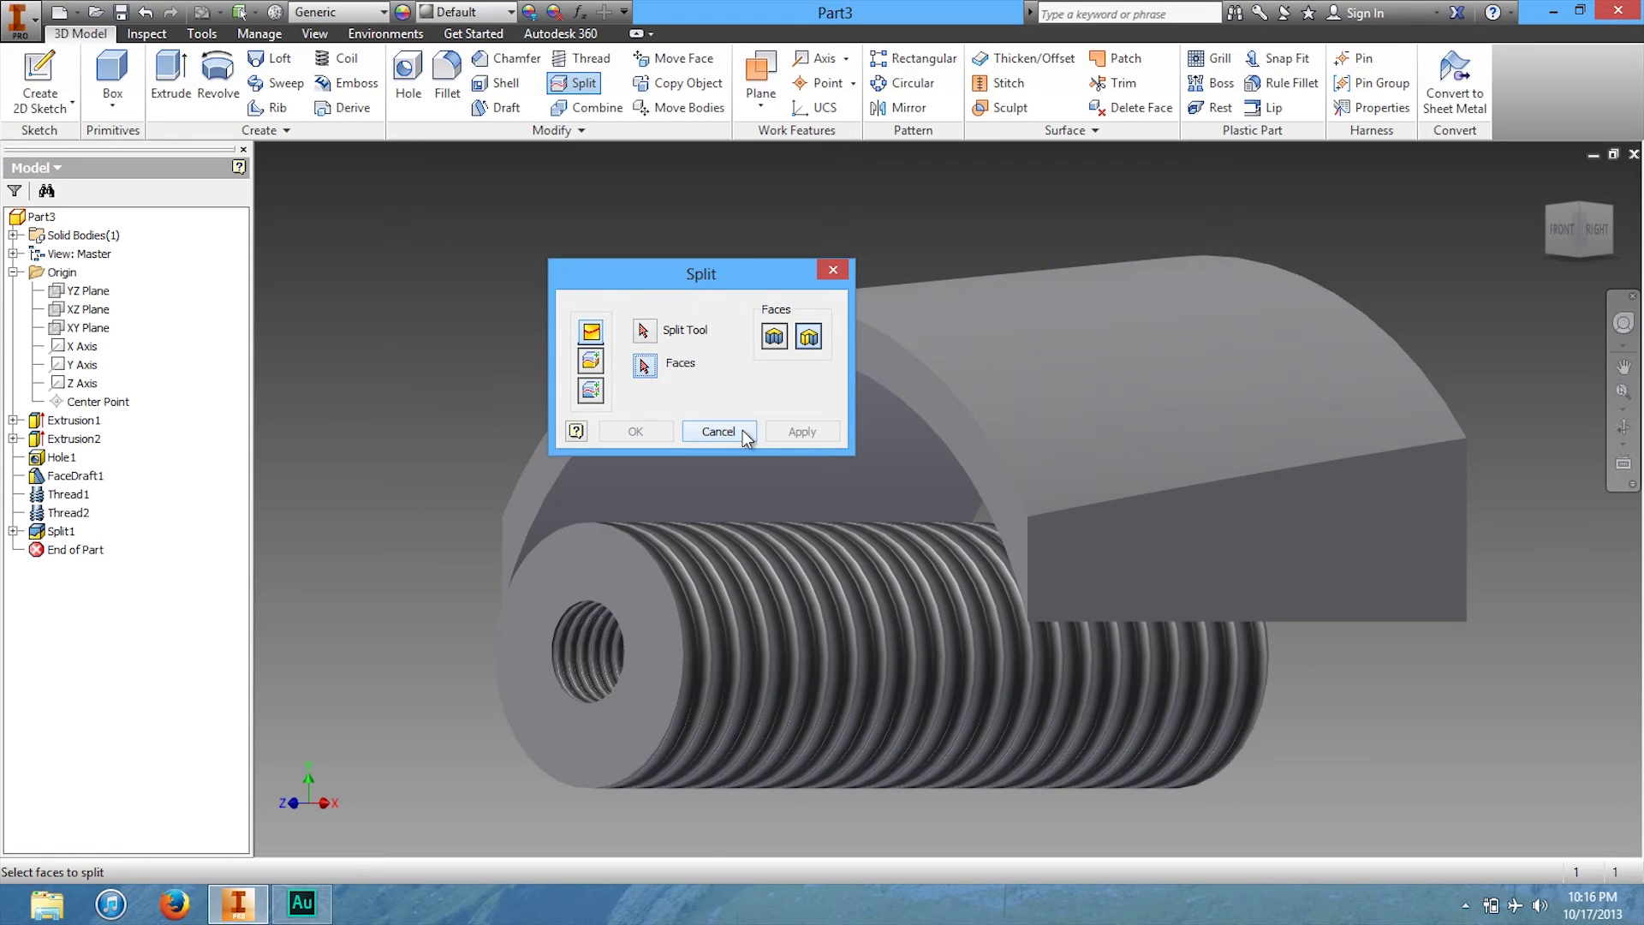
{"action": "left_click", "coordinate": [719, 431]}
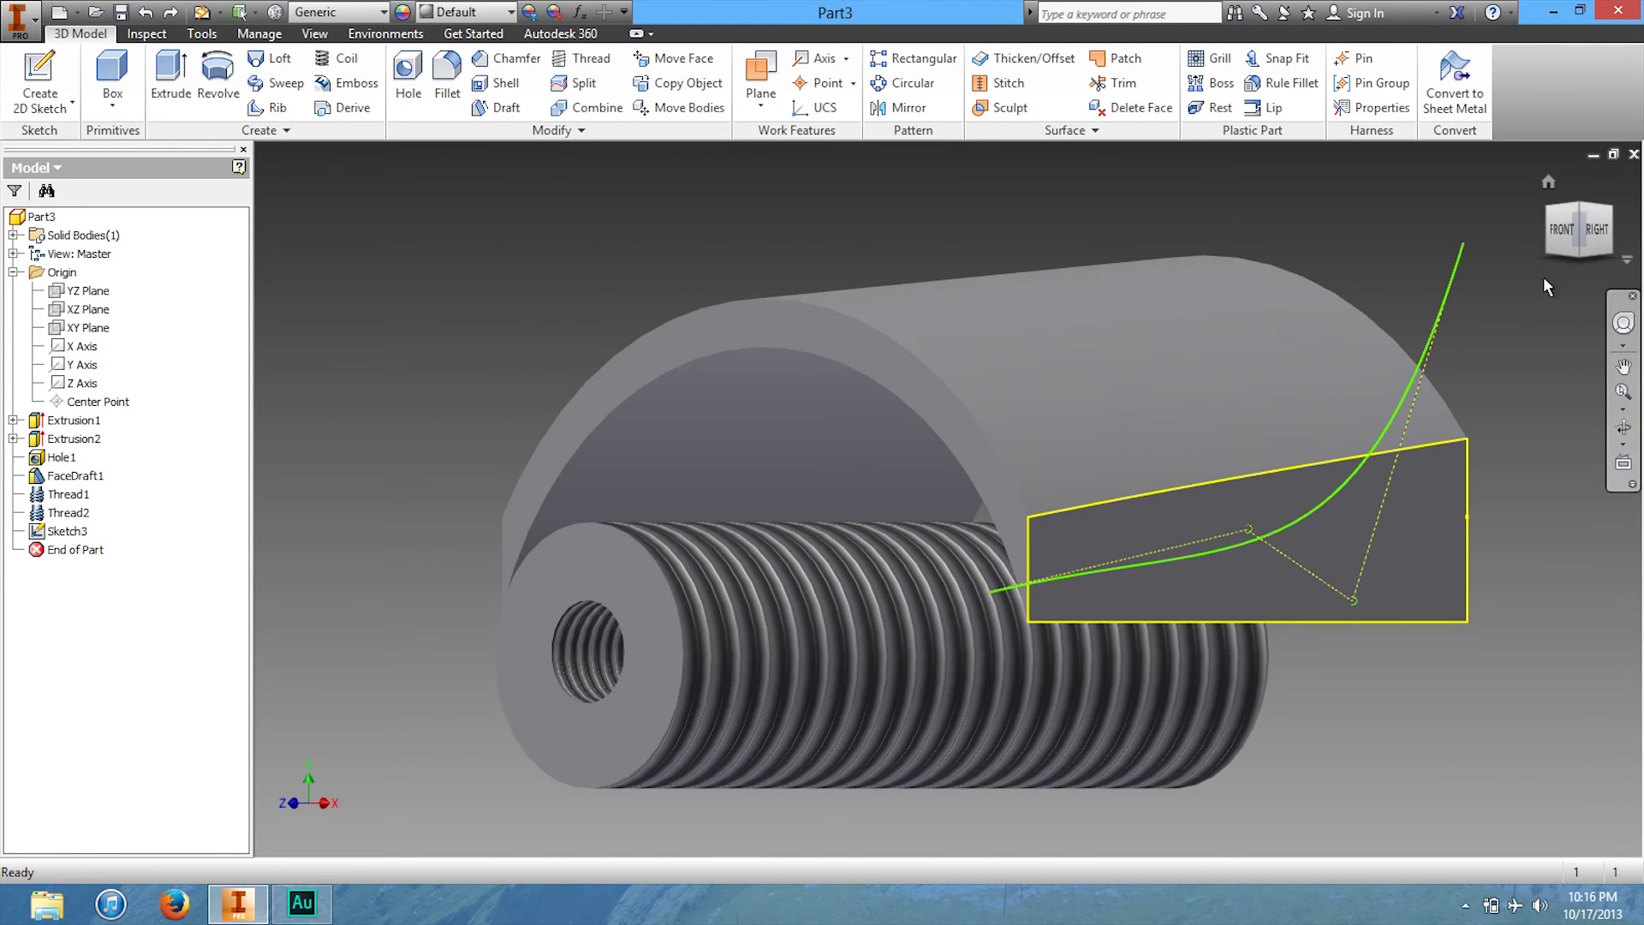
- Try a free move of the larger split portion of the arch's outer face by 1.75 mm X, 2.25 mm Y and 2.25 mm Z
{"action": "left_click_drag", "start_coordinate": [1563, 238], "coordinate": [1561, 209]}
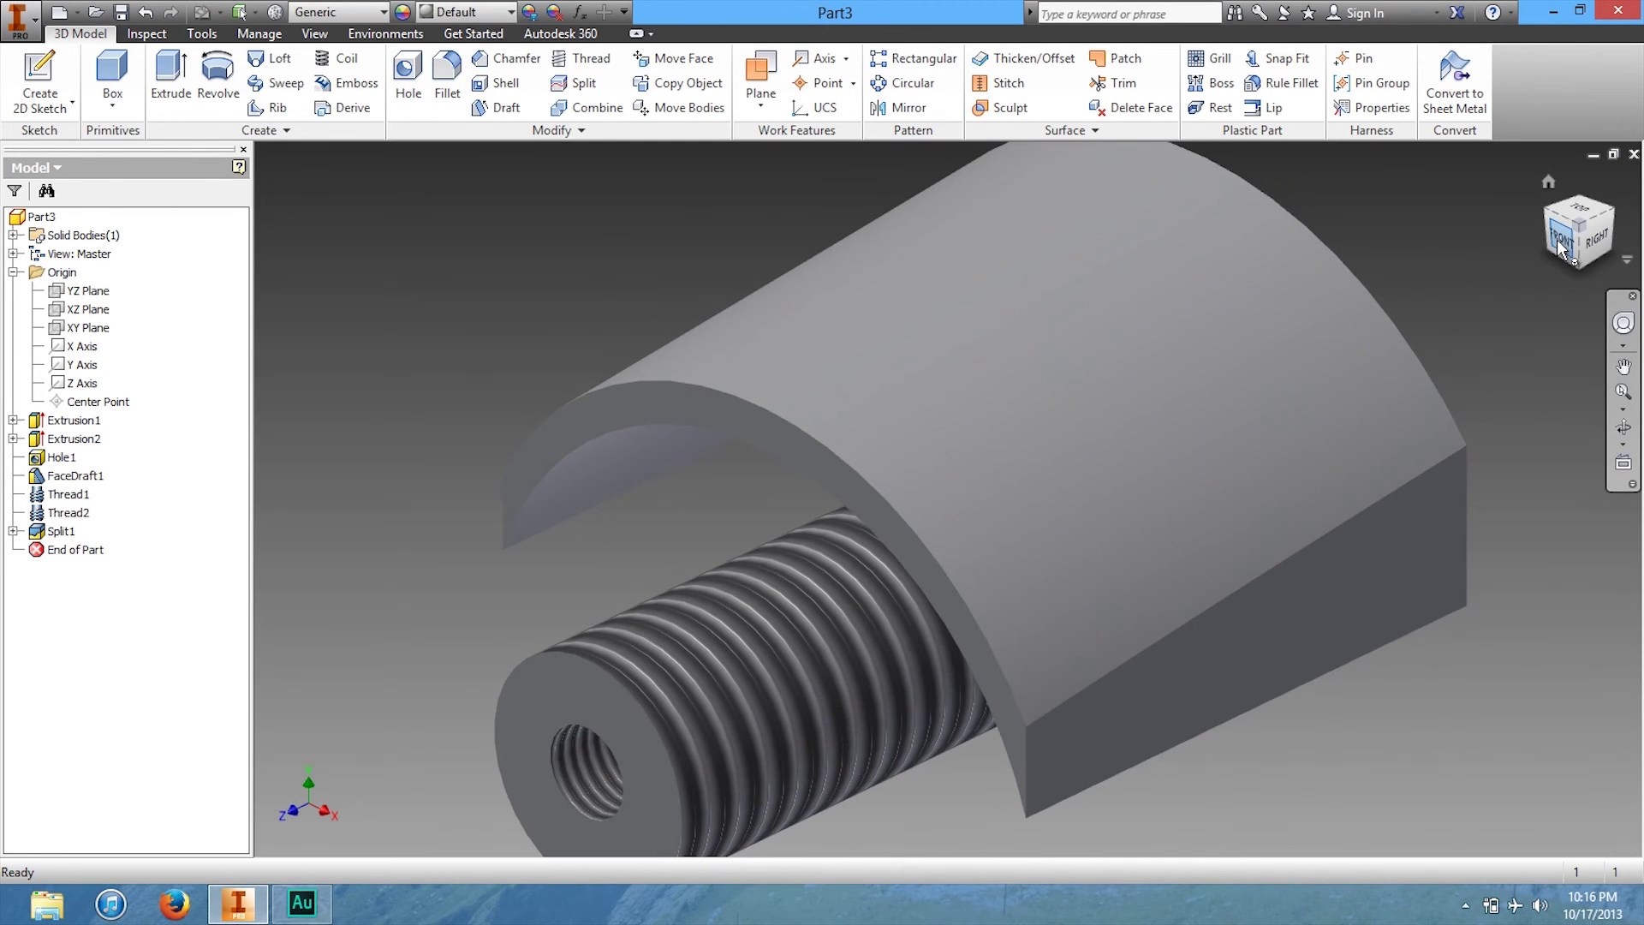
{"action": "left_click", "coordinate": [673, 62]}
{"action": "left_click", "coordinate": [1594, 238]}
{"action": "left_click_drag", "start_coordinate": [1454, 209], "coordinate": [1475, 296]}
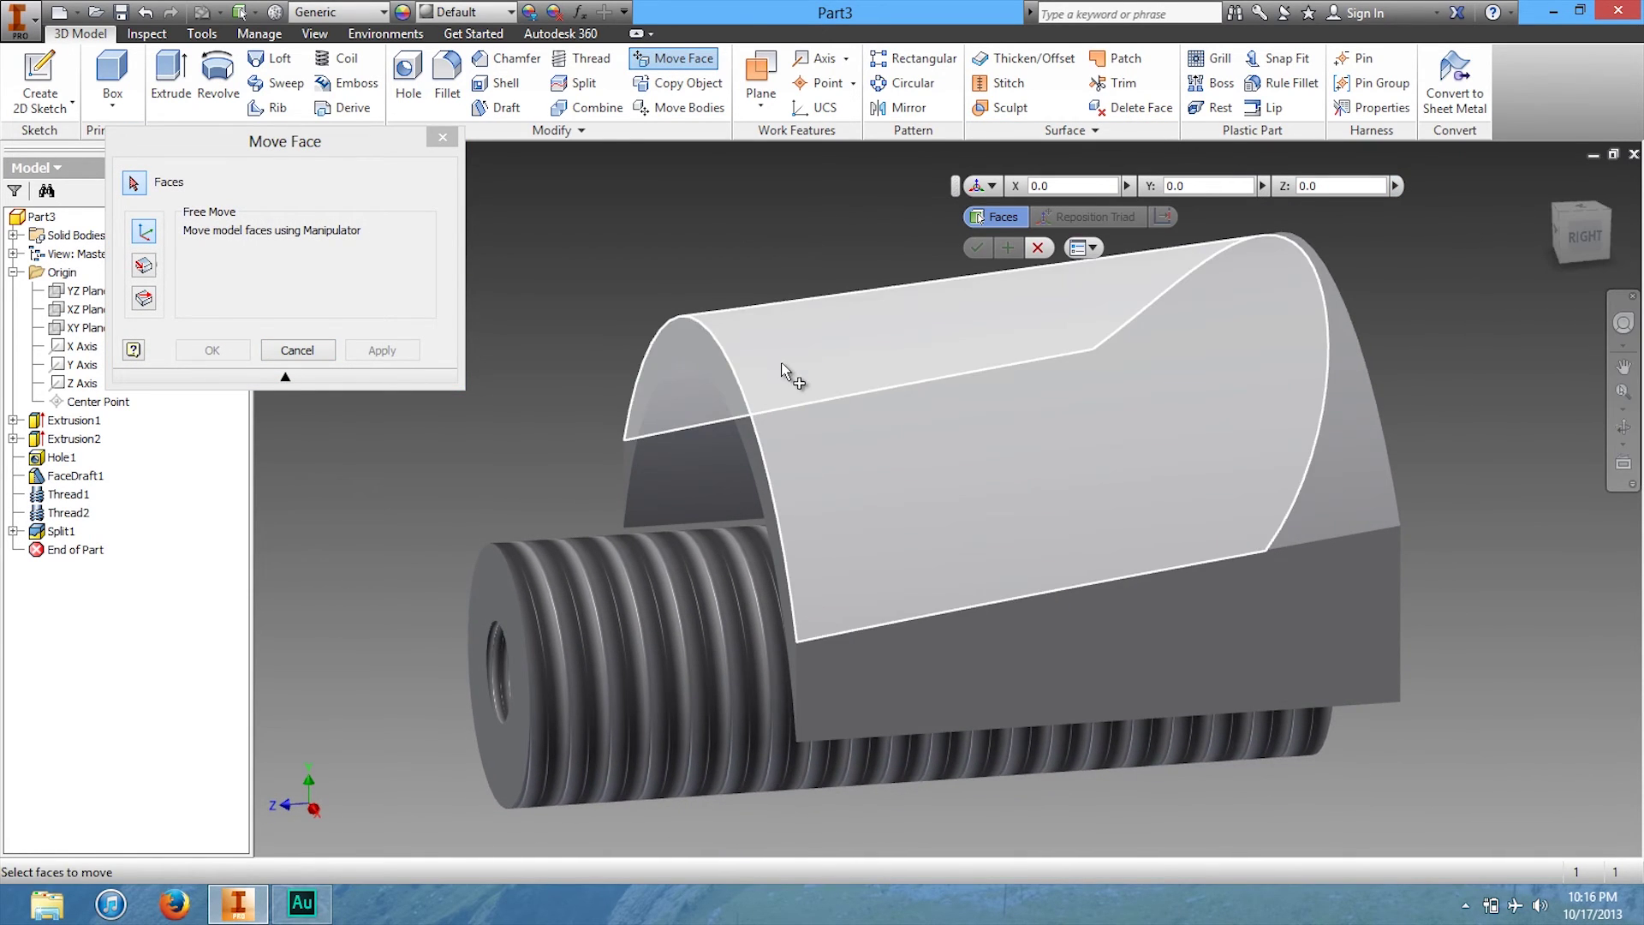
{"action": "left_click", "coordinate": [780, 363]}
{"action": "left_click_drag", "start_coordinate": [778, 360], "coordinate": [819, 296]}
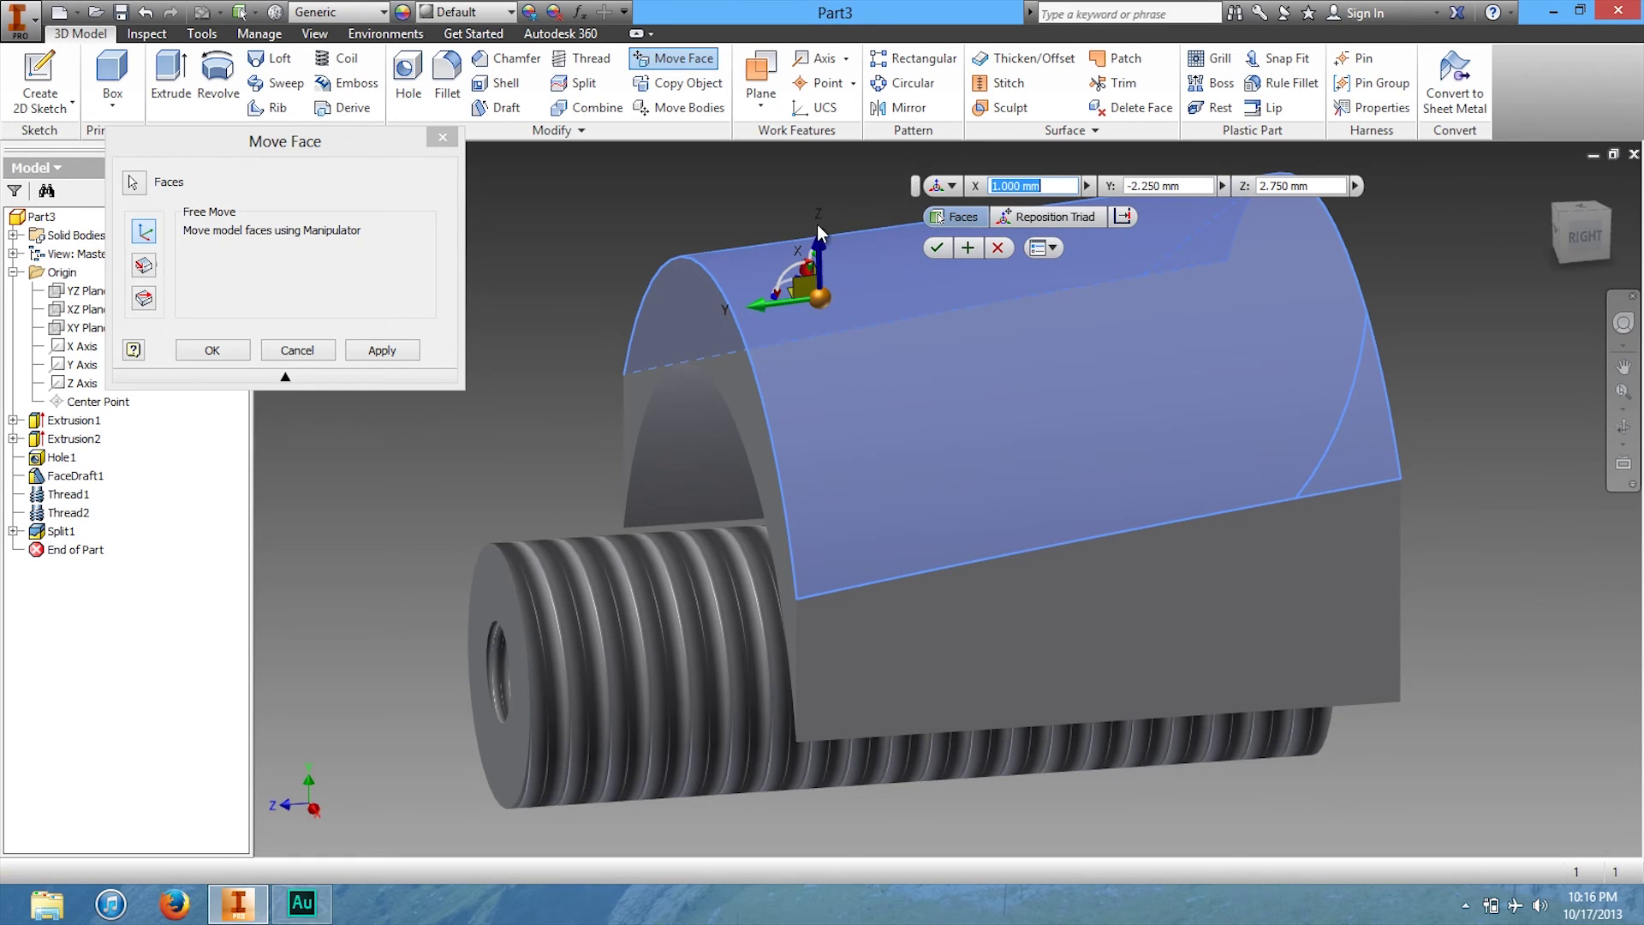
{"action": "left_click_drag", "start_coordinate": [827, 302], "coordinate": [733, 315]}
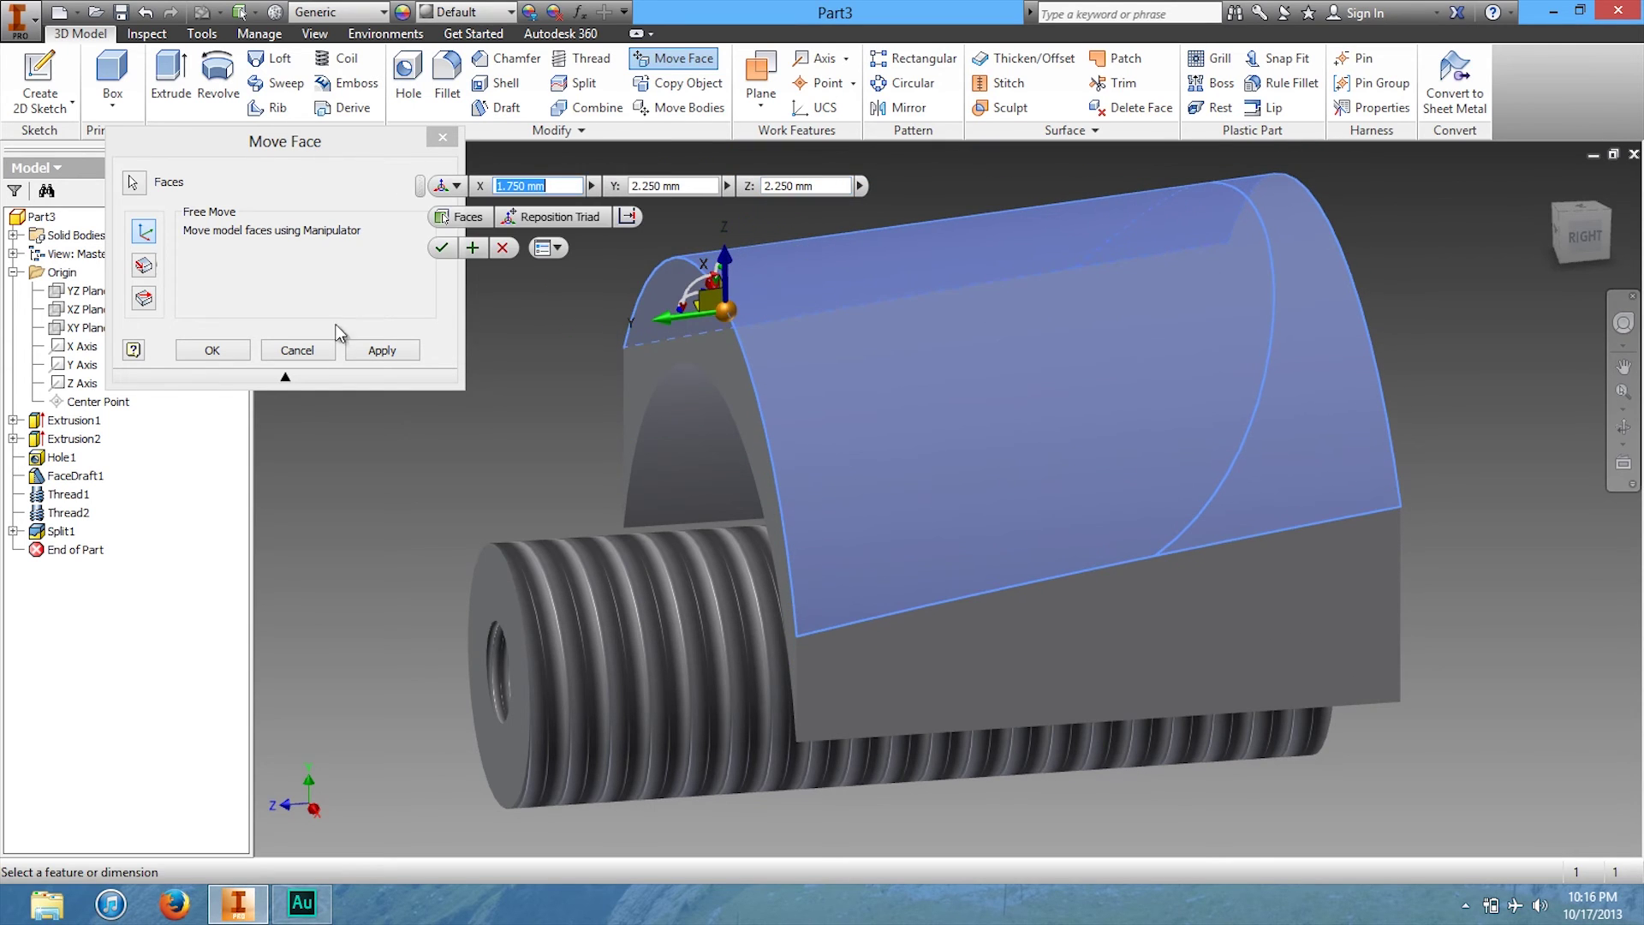
- Try a direction-and-distance move of the arch's outer and inner curved faces with a distance of 3
{"action": "left_click", "coordinate": [145, 268]}
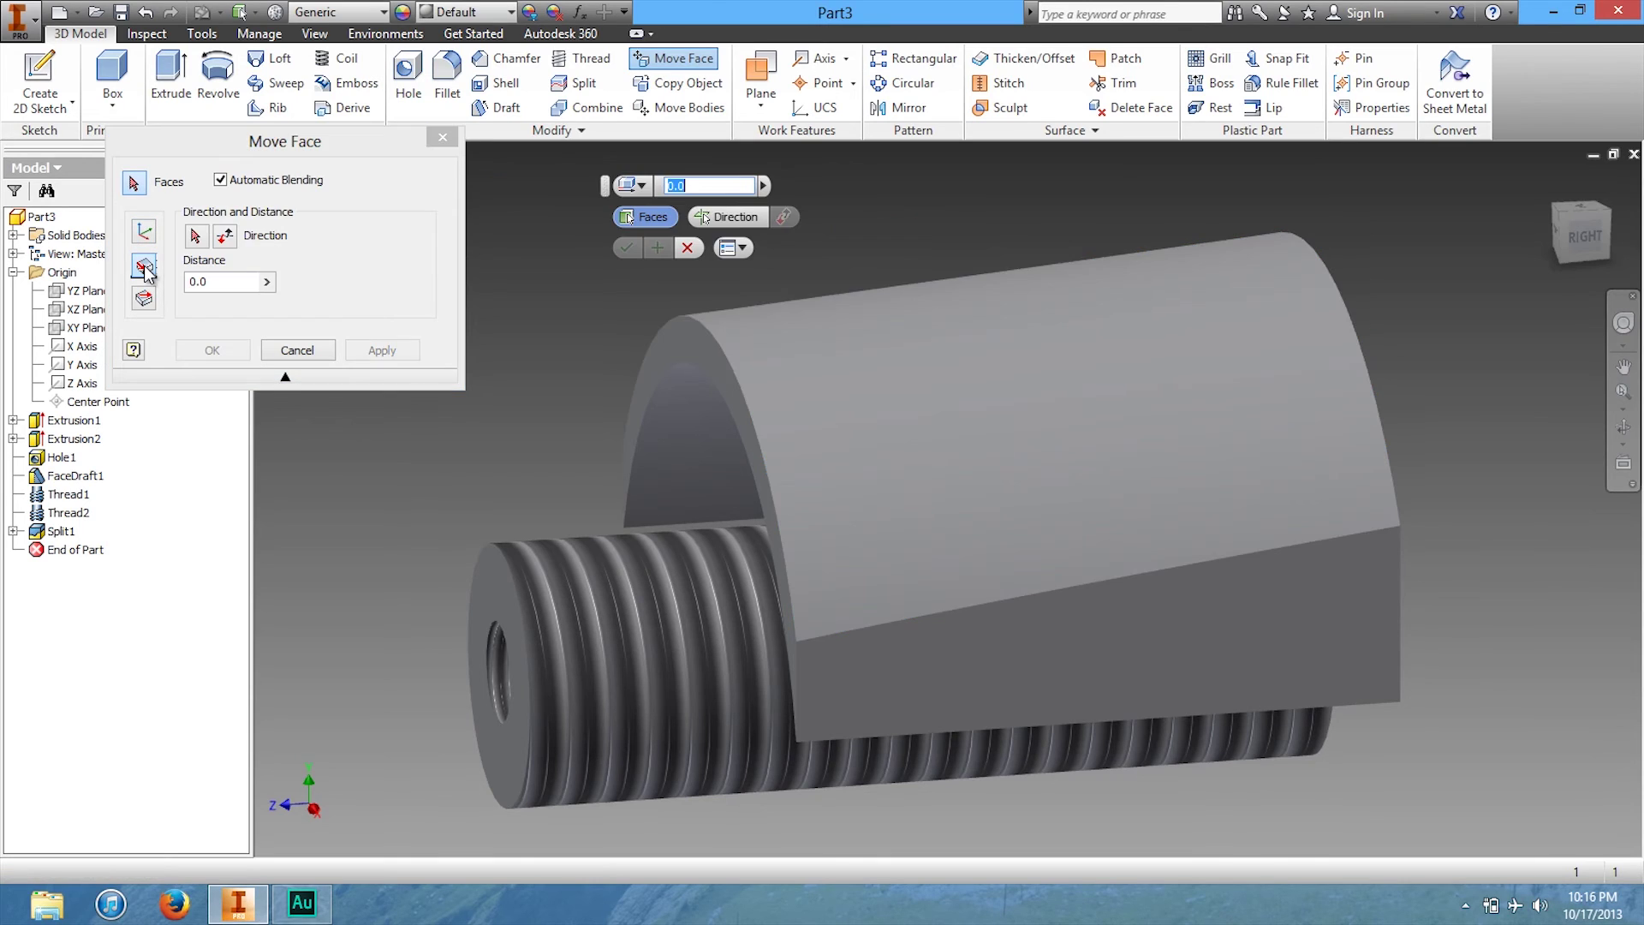
{"action": "left_click", "coordinate": [903, 418]}
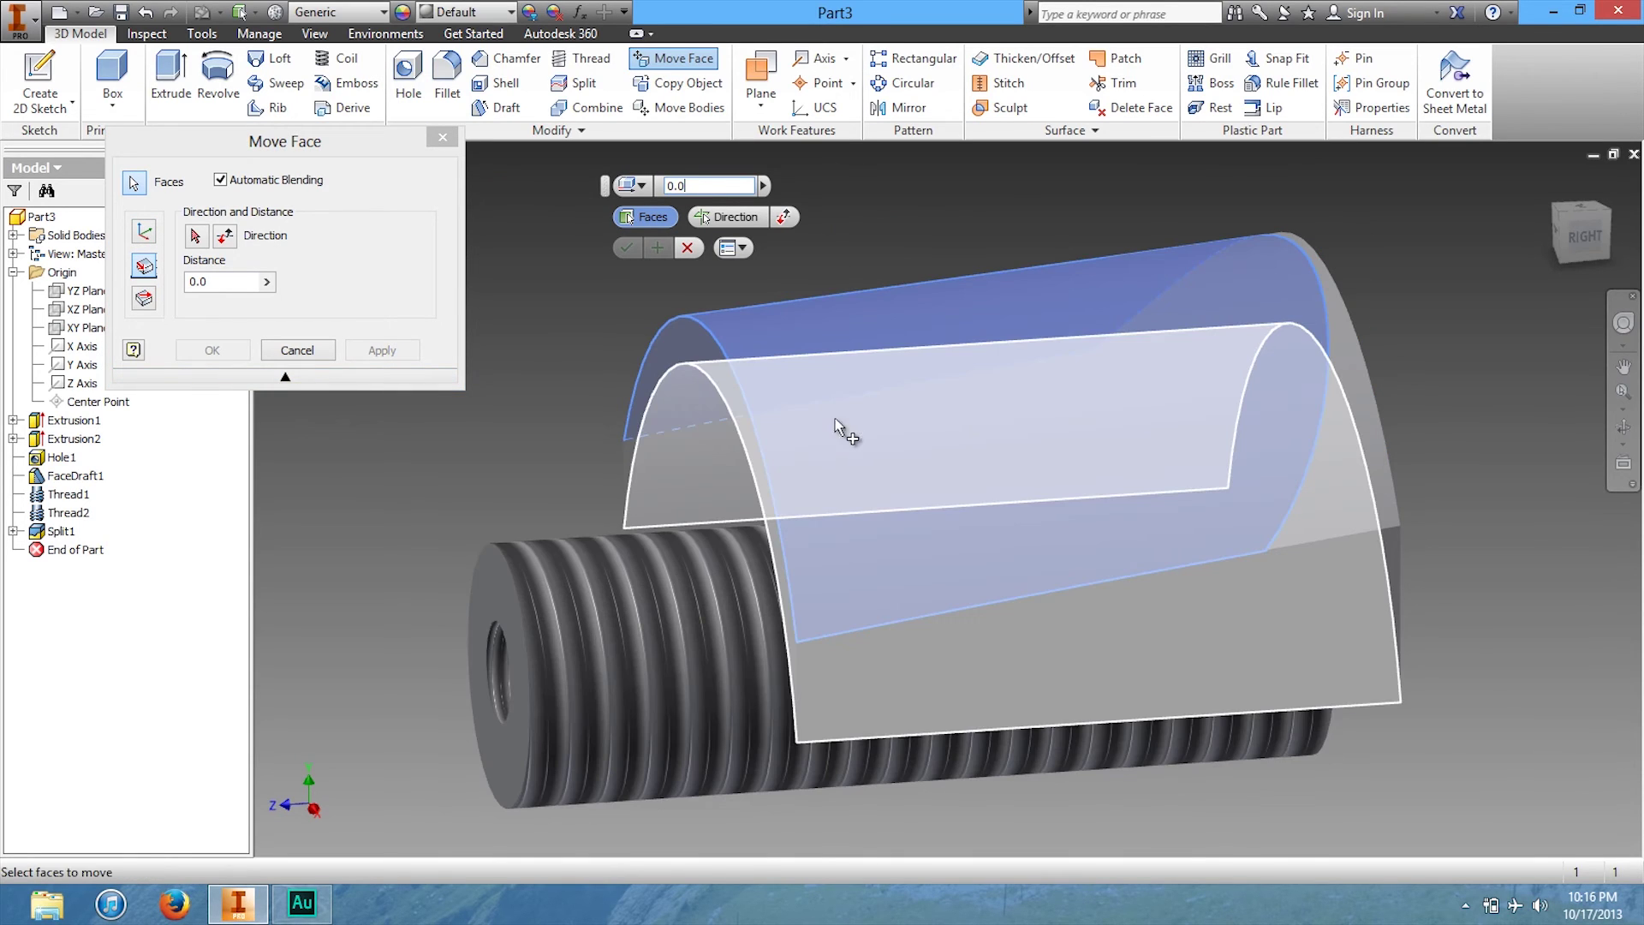
{"action": "left_click", "coordinate": [765, 408]}
{"action": "left_click", "coordinate": [229, 290]}
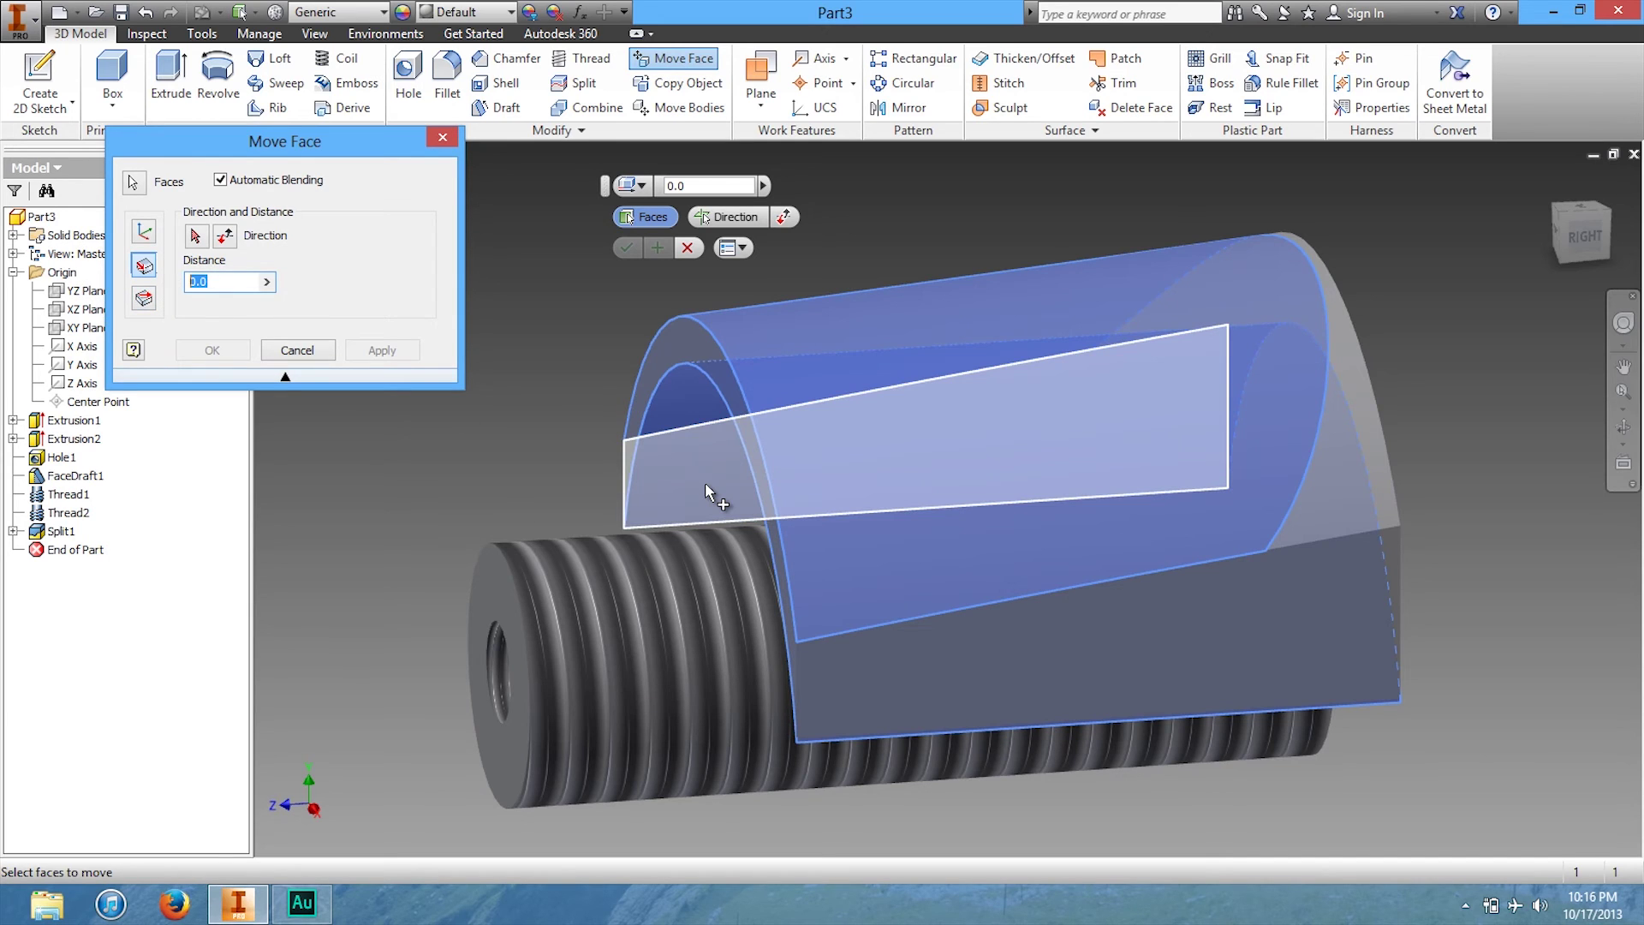
{"action": "type", "text": "3"}
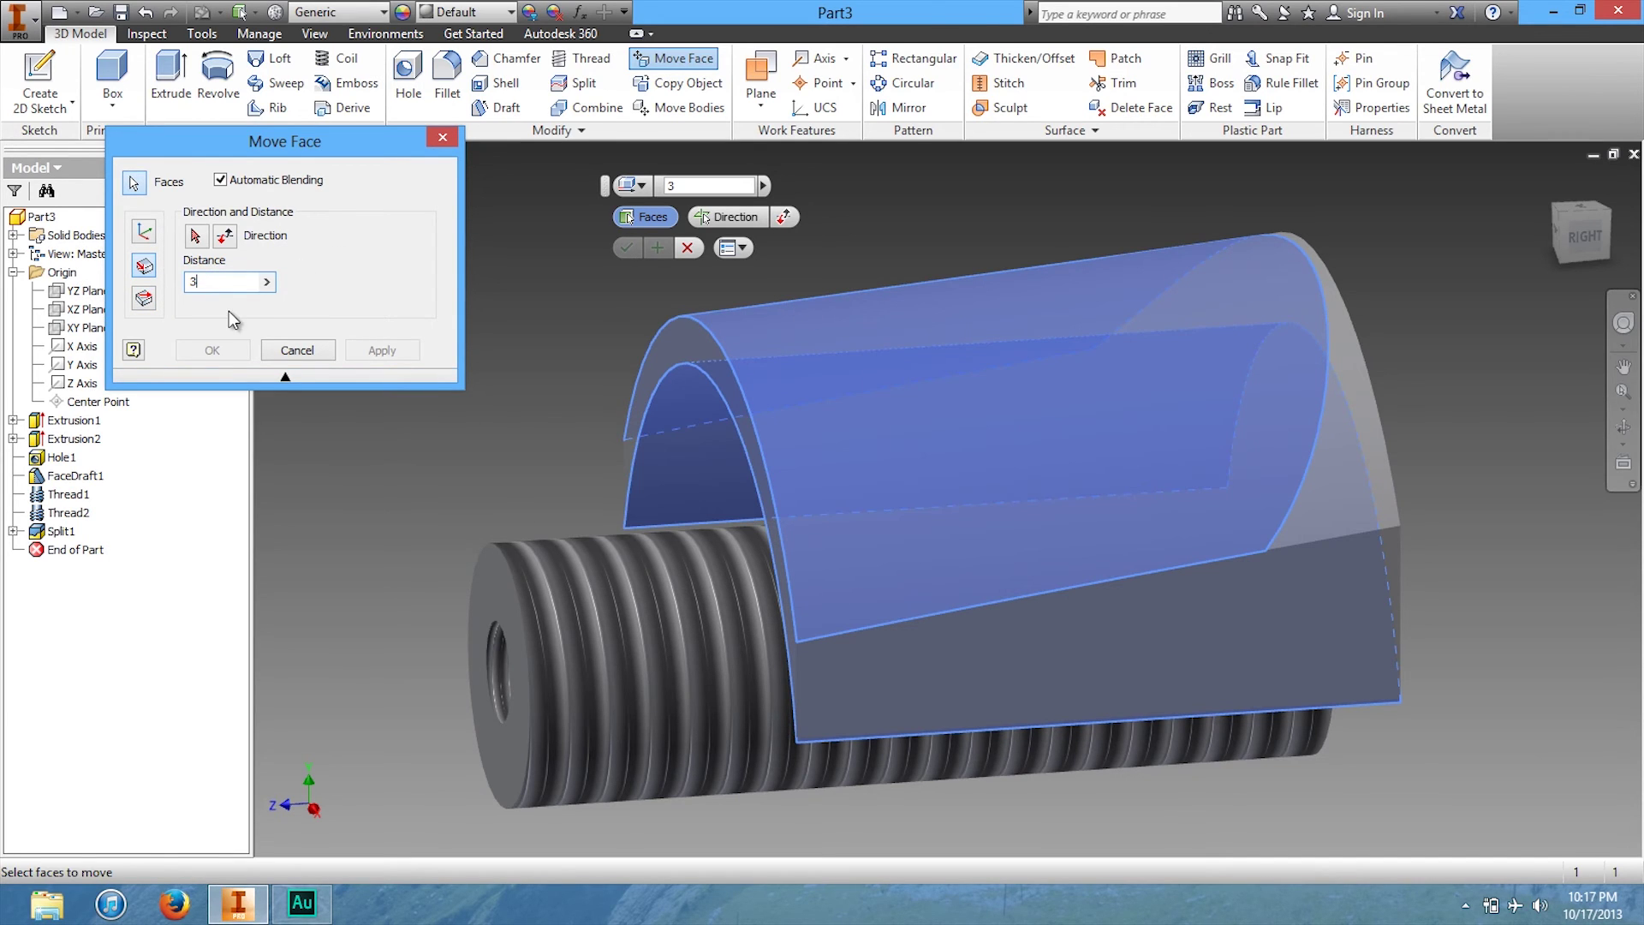
- Try to apply a free move of the split outer face by 0.25 mm in Y and 6 mm in Z
{"action": "left_click", "coordinate": [144, 231]}
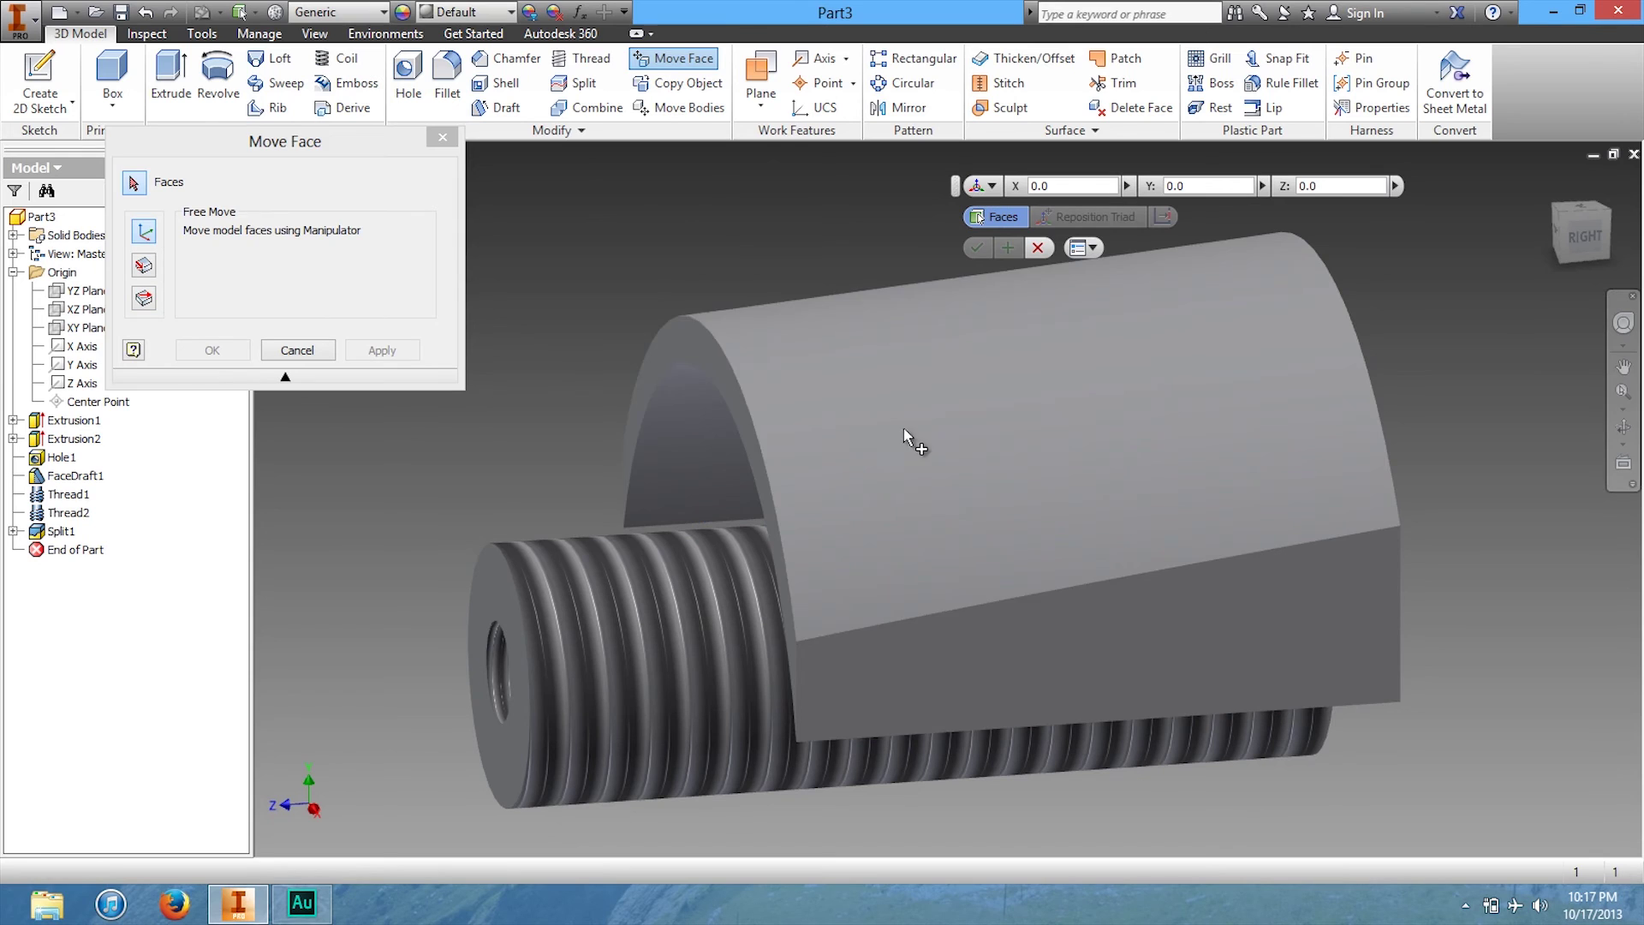
{"action": "left_click", "coordinate": [989, 467]}
{"action": "left_click_drag", "start_coordinate": [989, 469], "coordinate": [993, 384]}
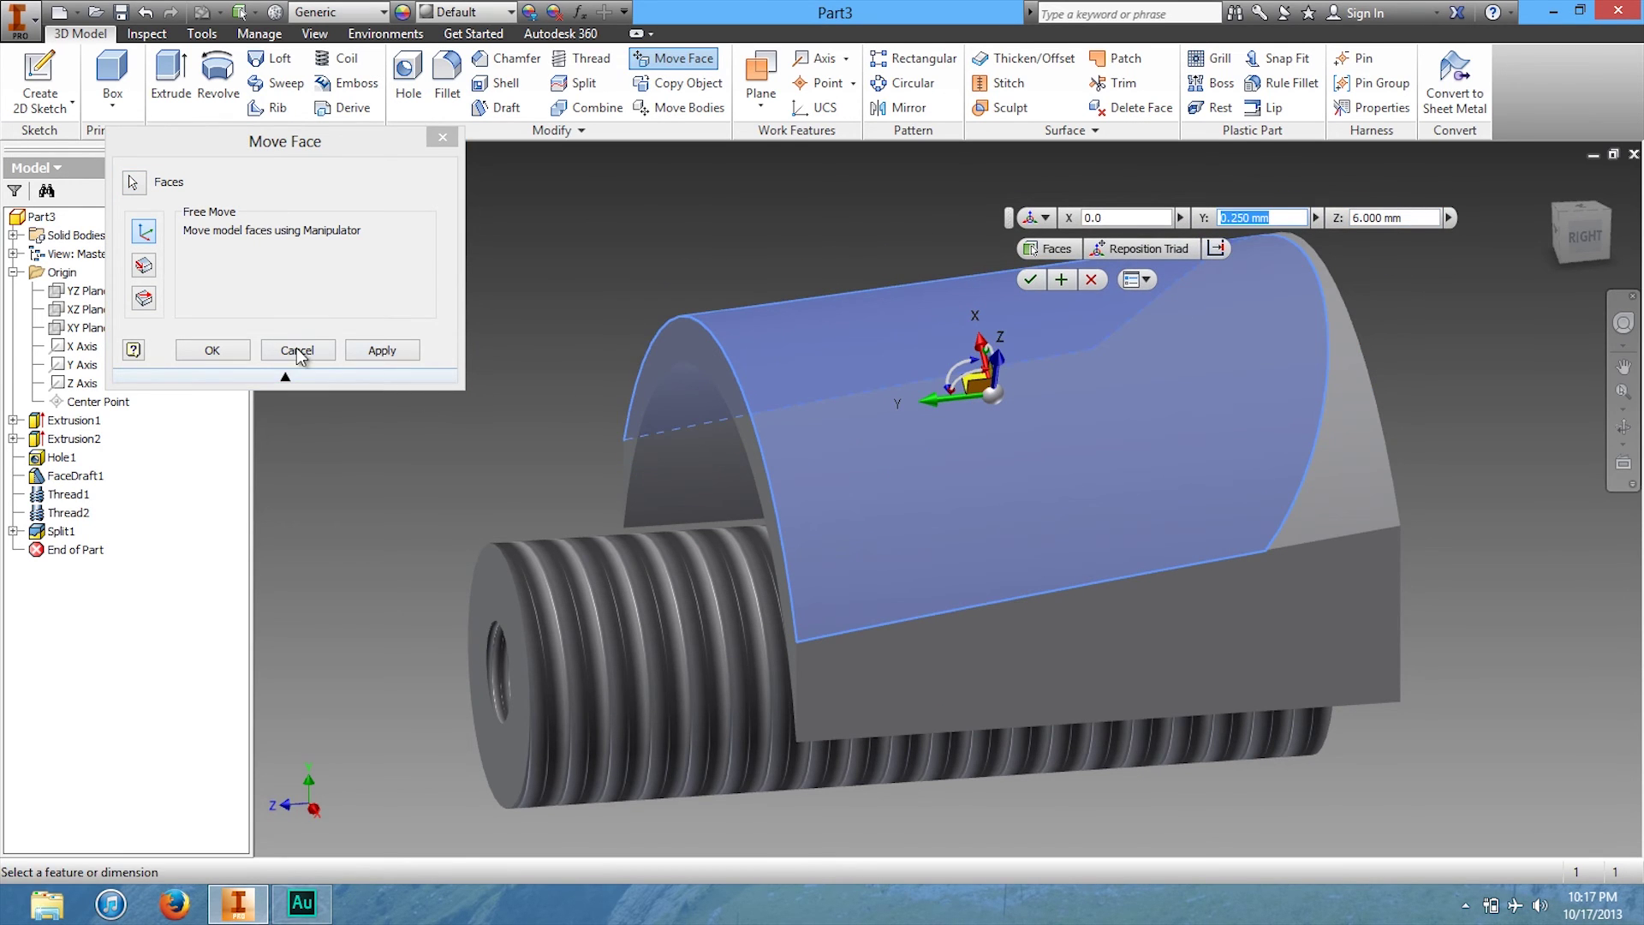
{"action": "left_click", "coordinate": [404, 356]}
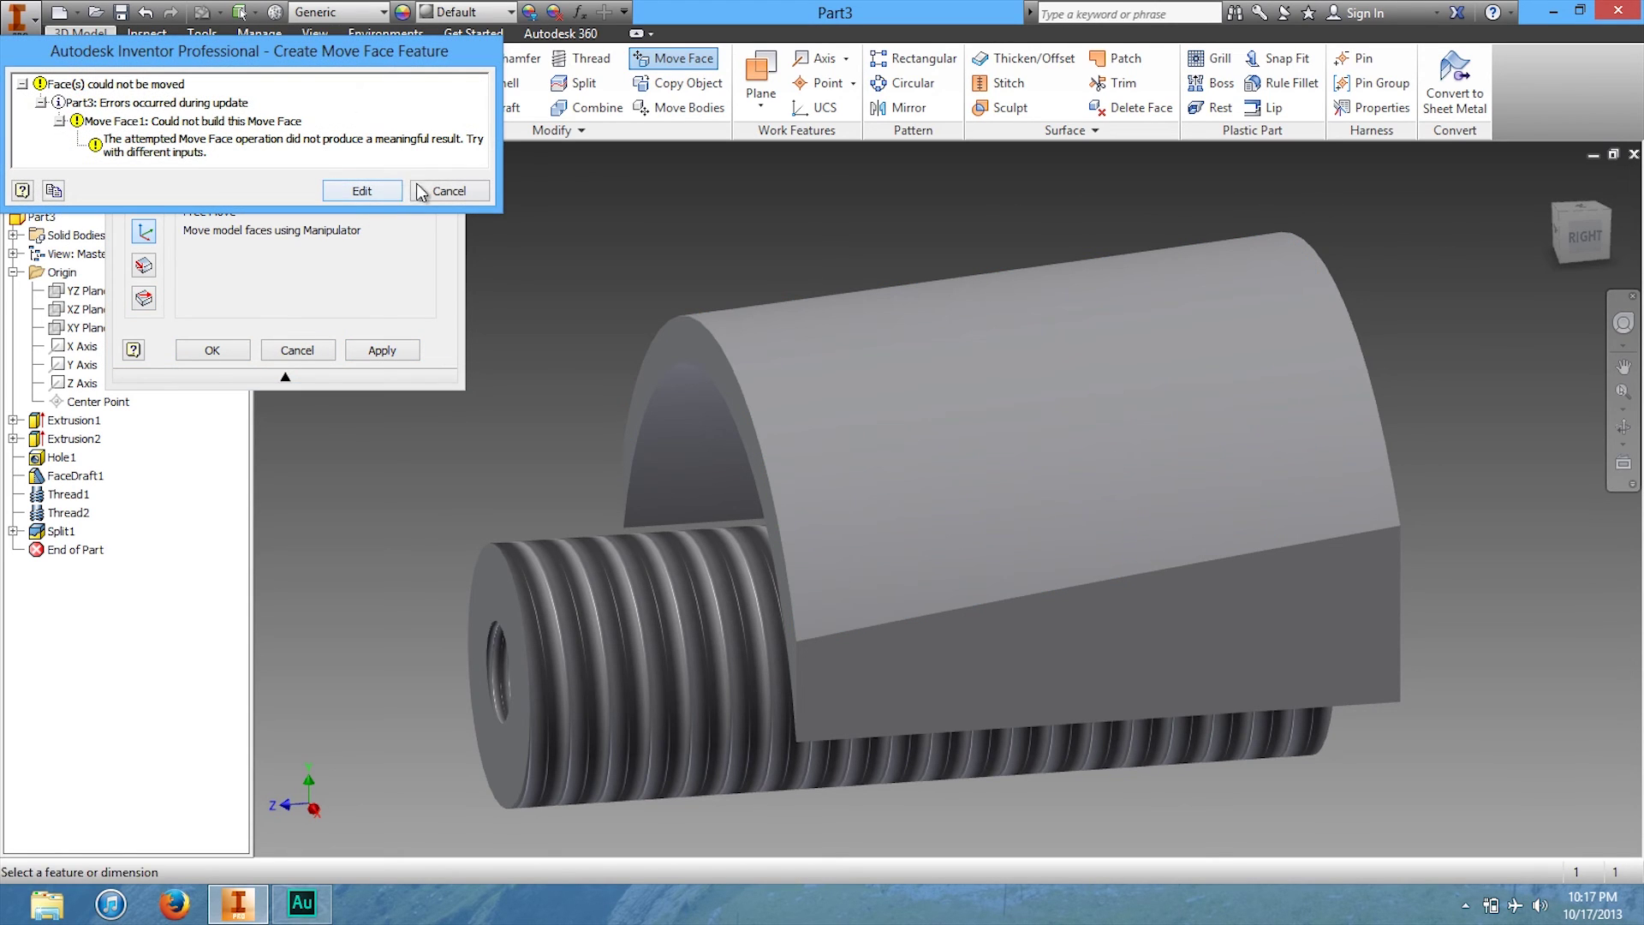
{"action": "left_click", "coordinate": [419, 192]}
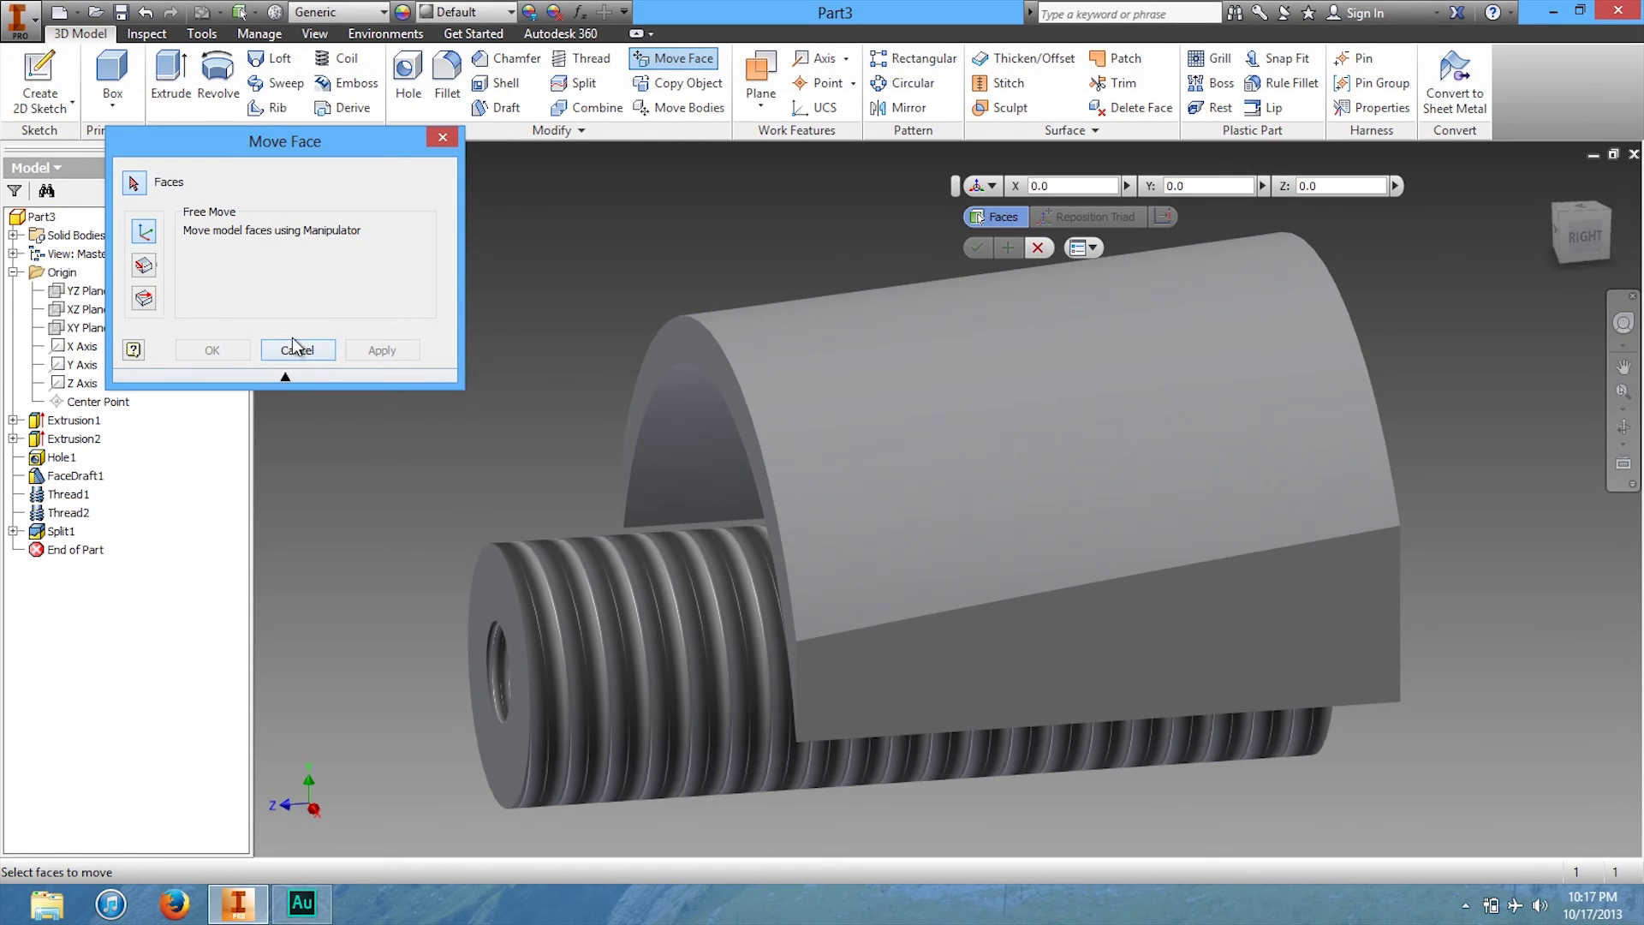
- Rotate the larger split portion of the arch's outer face 5 degrees with Move Face, apply it and leave the tool
{"action": "left_click", "coordinate": [878, 509]}
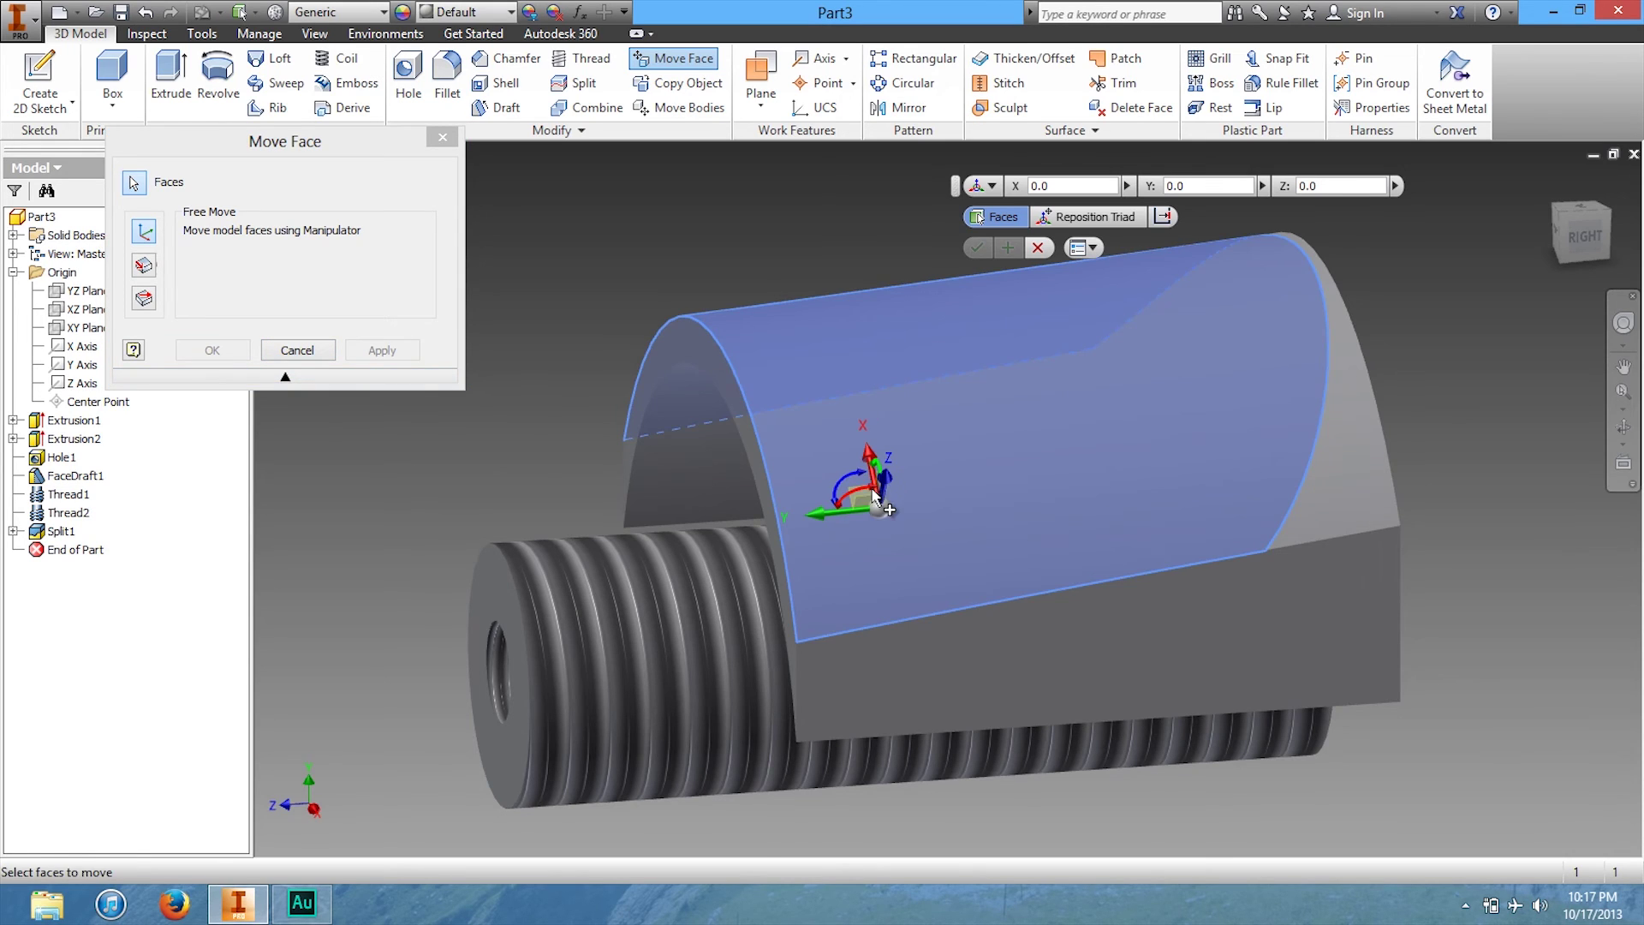
{"action": "left_click_drag", "start_coordinate": [874, 488], "coordinate": [871, 465]}
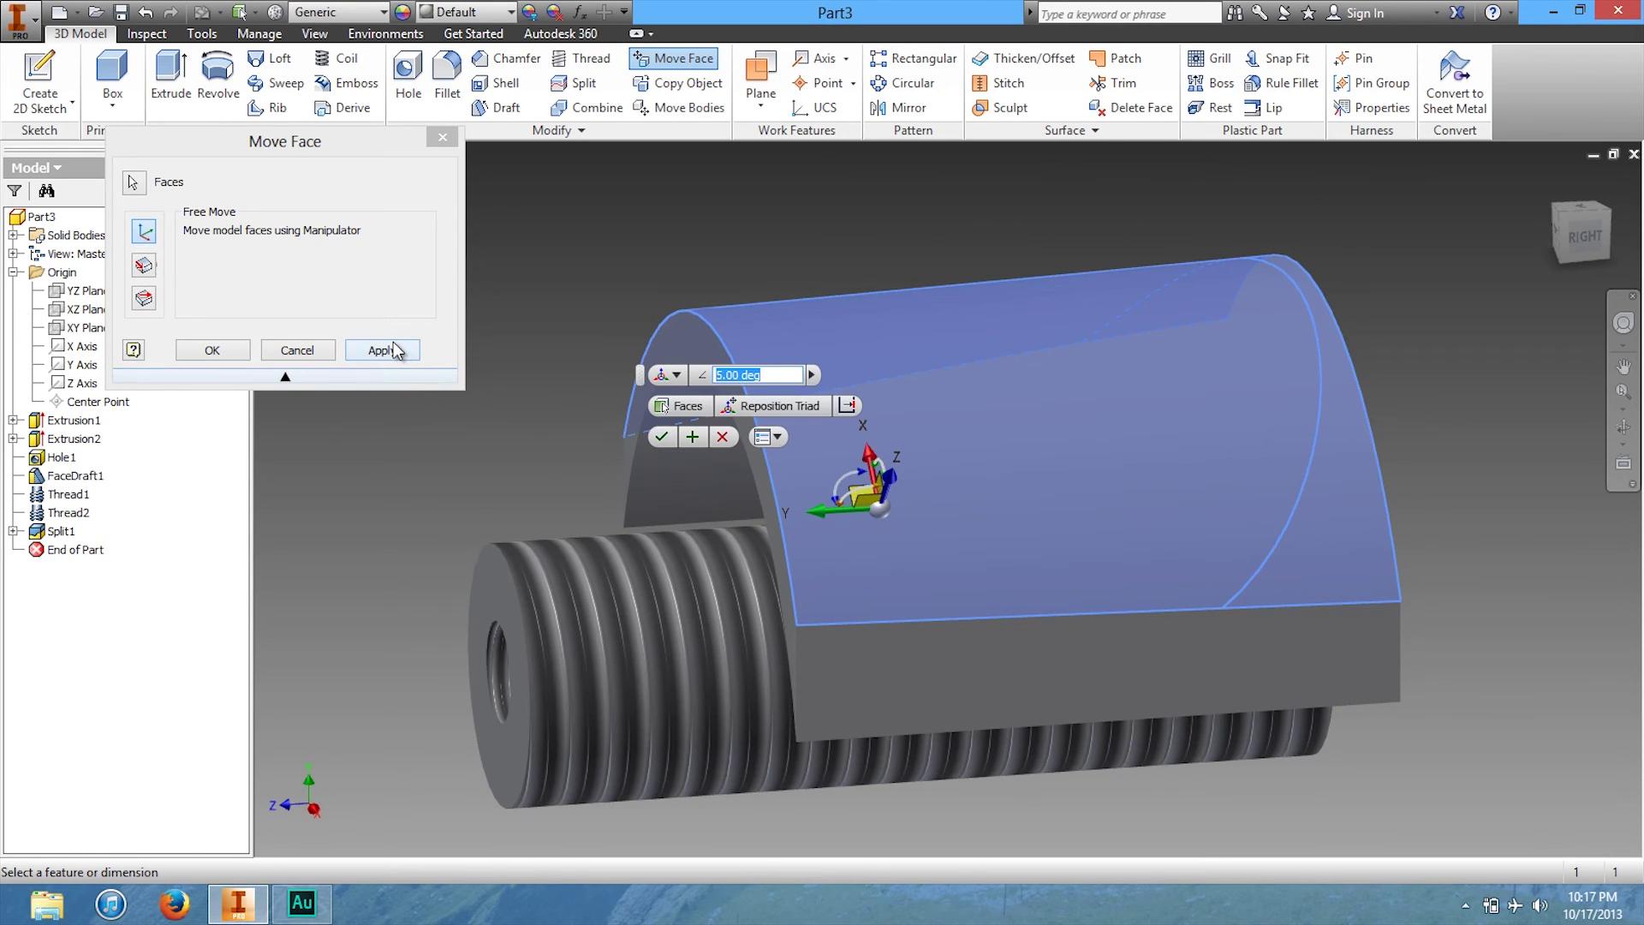
{"action": "left_click", "coordinate": [748, 404]}
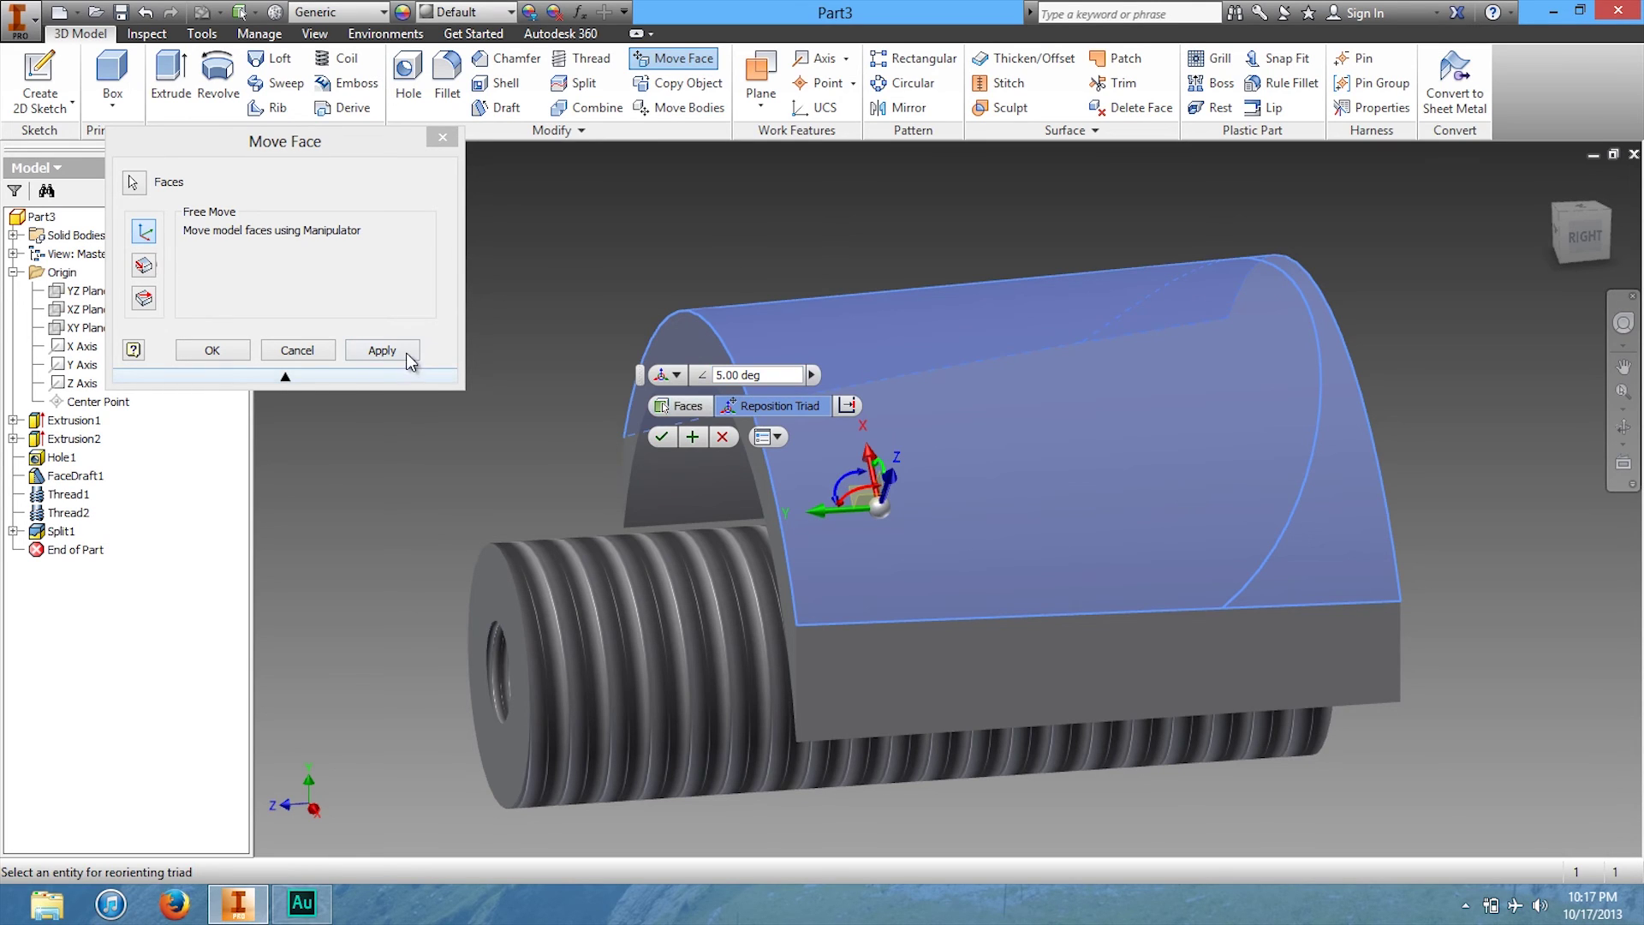
{"action": "left_click", "coordinate": [407, 355]}
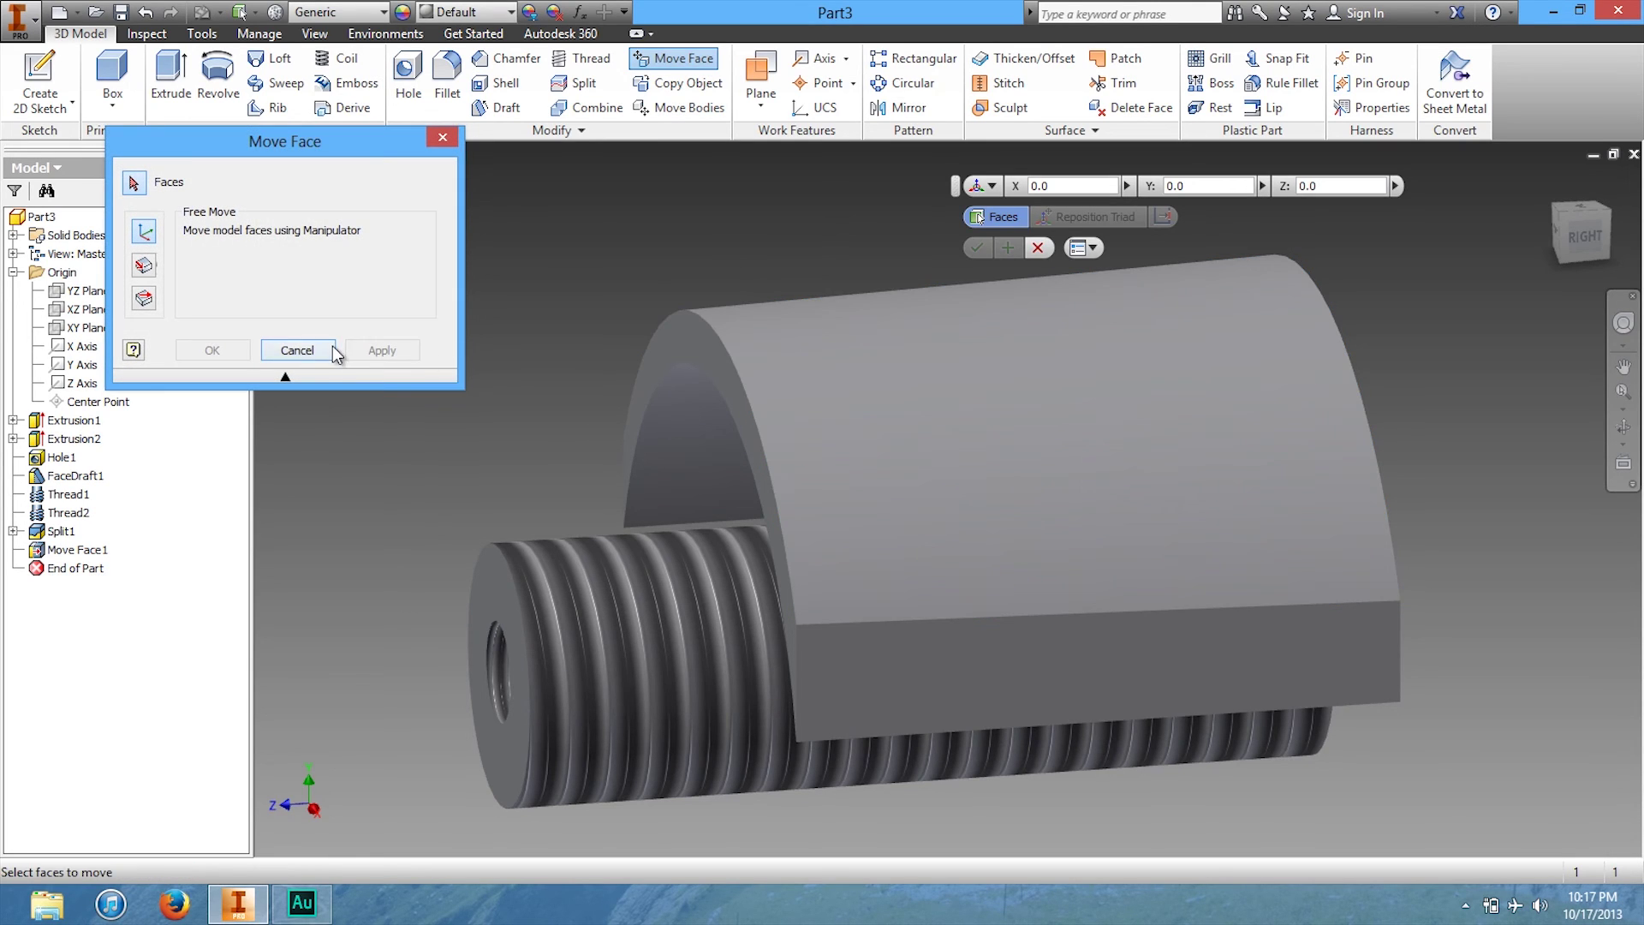
{"action": "left_click", "coordinate": [297, 350]}
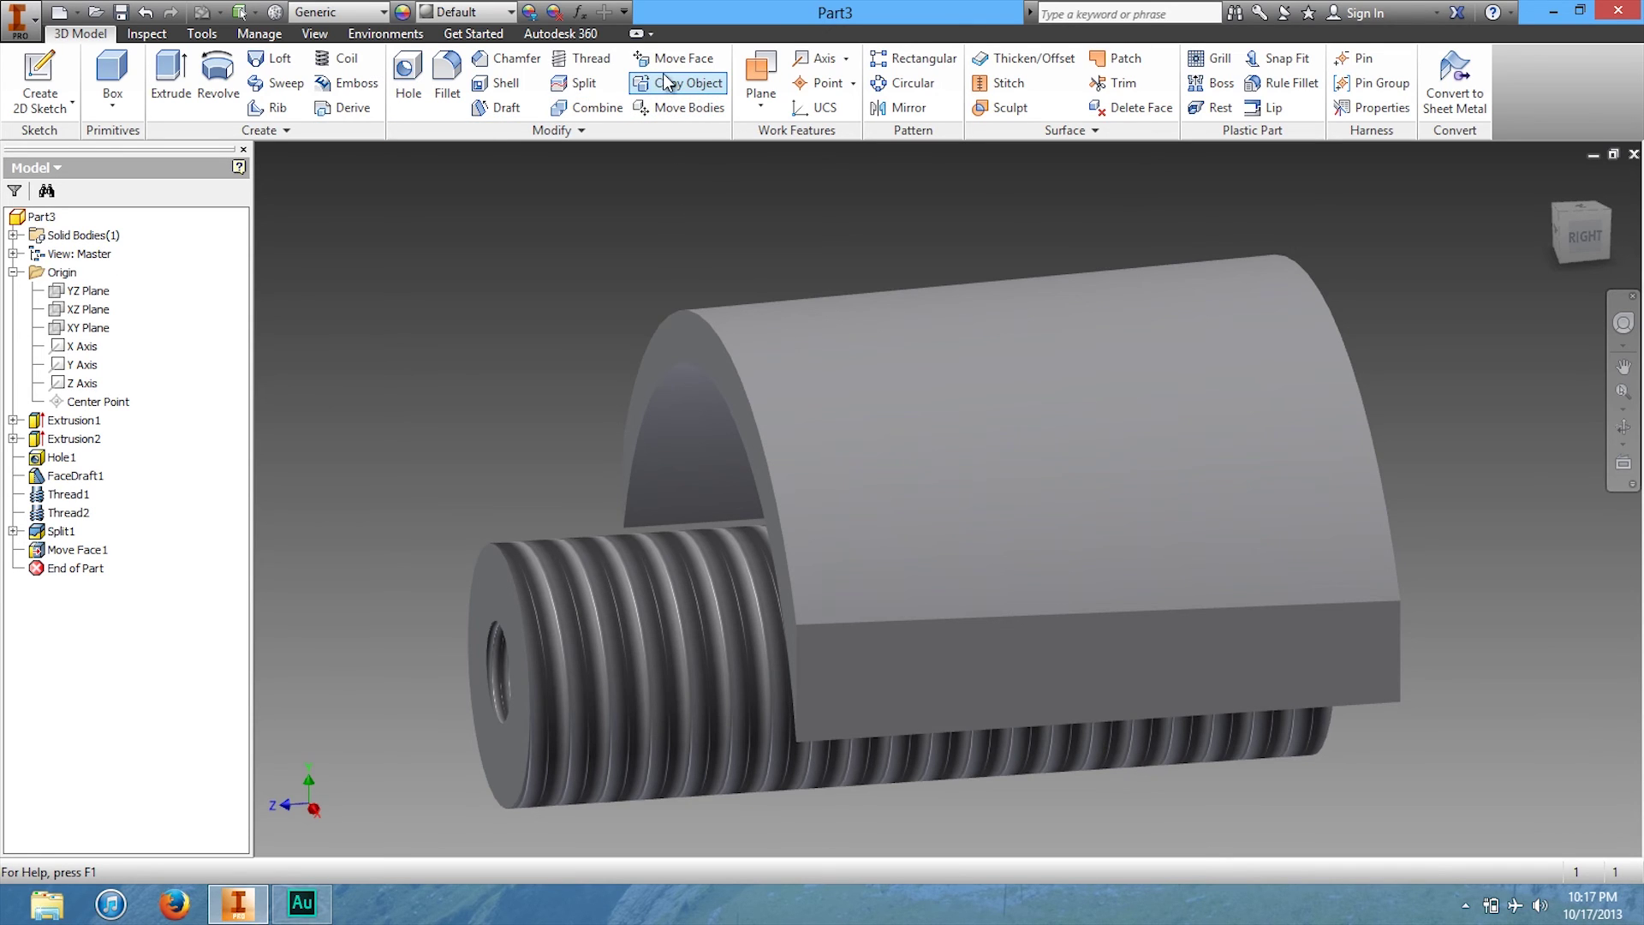
- Copy the whole solid body as a new surface with Copy Object, keeping the original, and leave the tool
{"action": "left_click", "coordinate": [702, 85]}
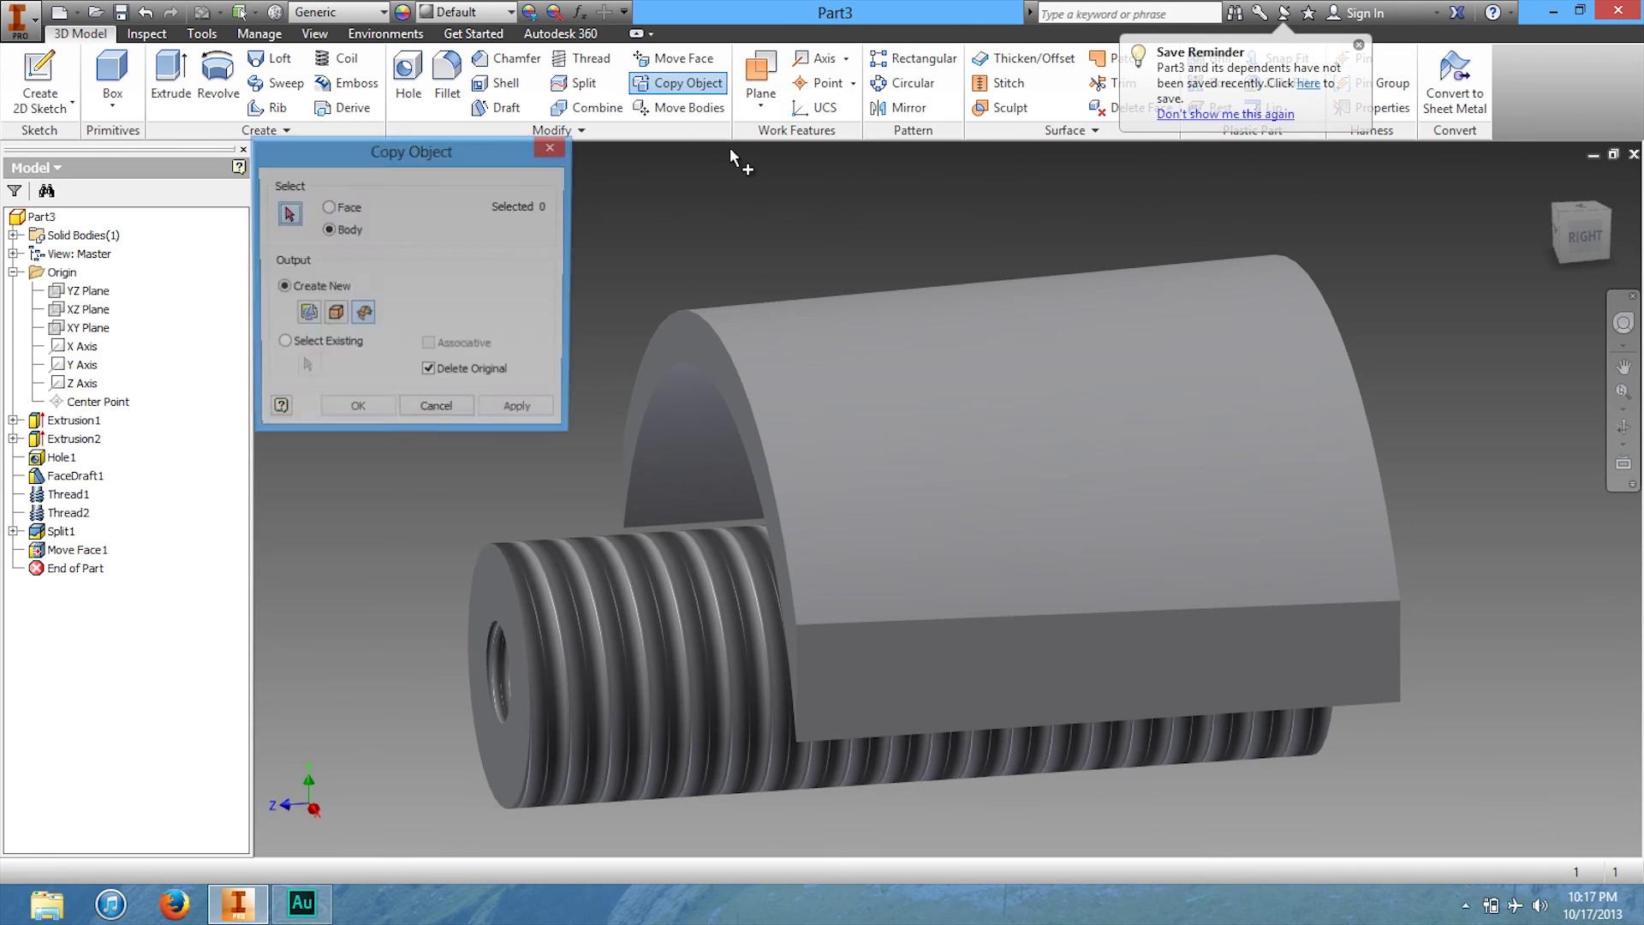
{"action": "middle_click_drag", "start_coordinate": [690, 722], "coordinate": [378, 731]}
{"action": "scroll", "coordinate": [546, 708], "scroll_direction": "up", "scroll_amount": 3}
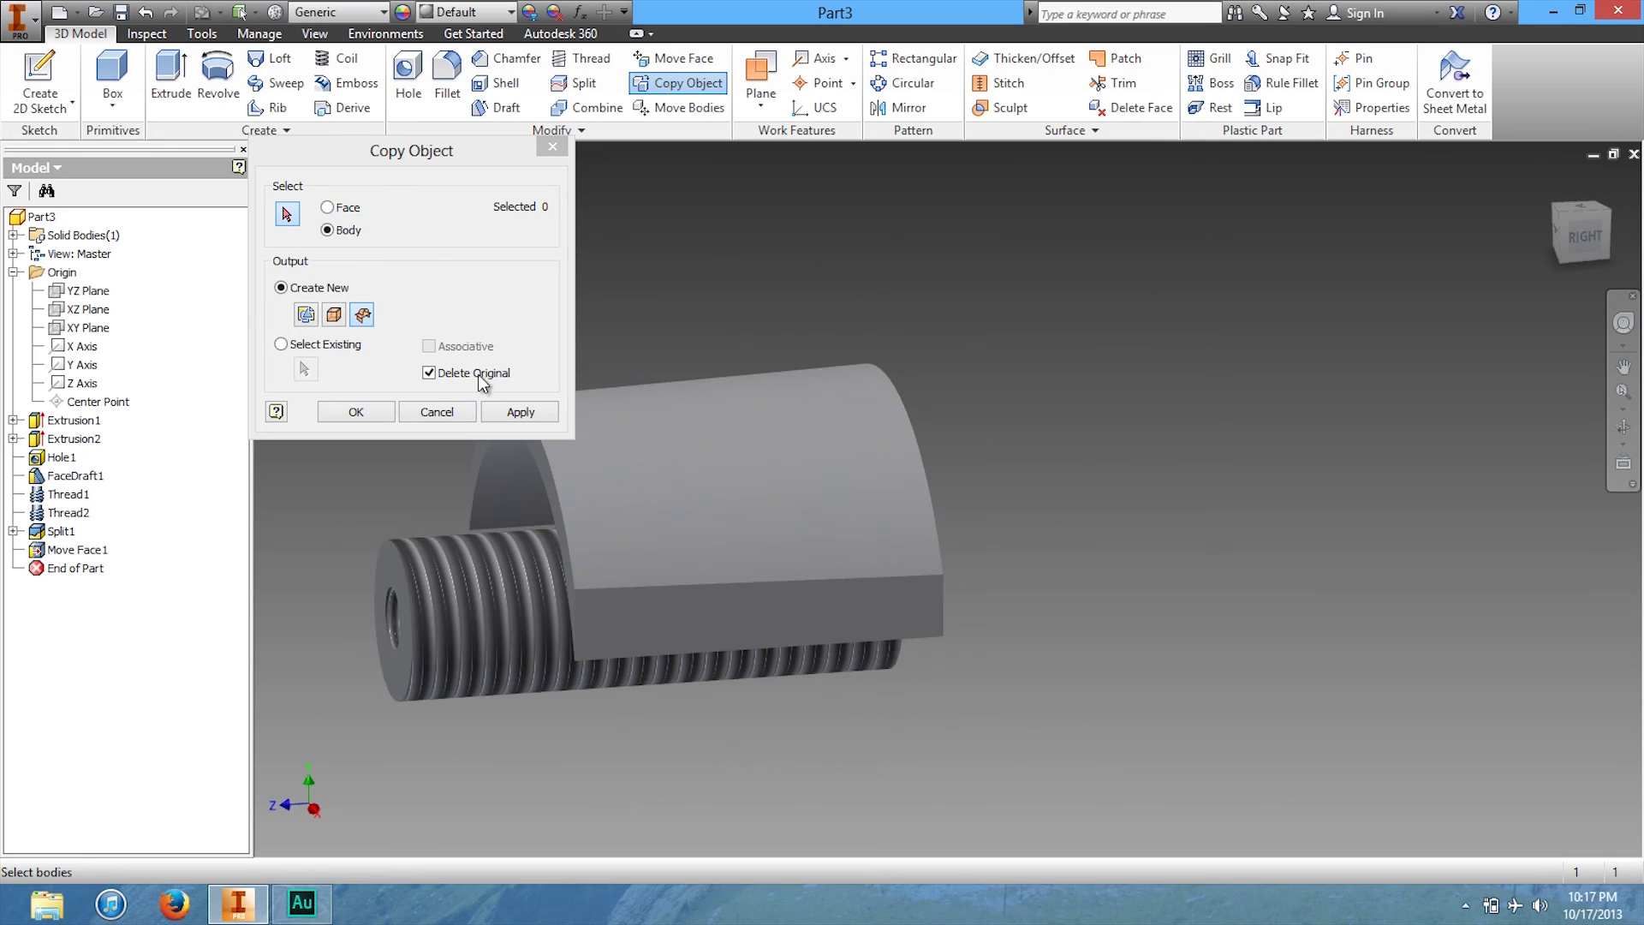
{"action": "left_click", "coordinate": [328, 207]}
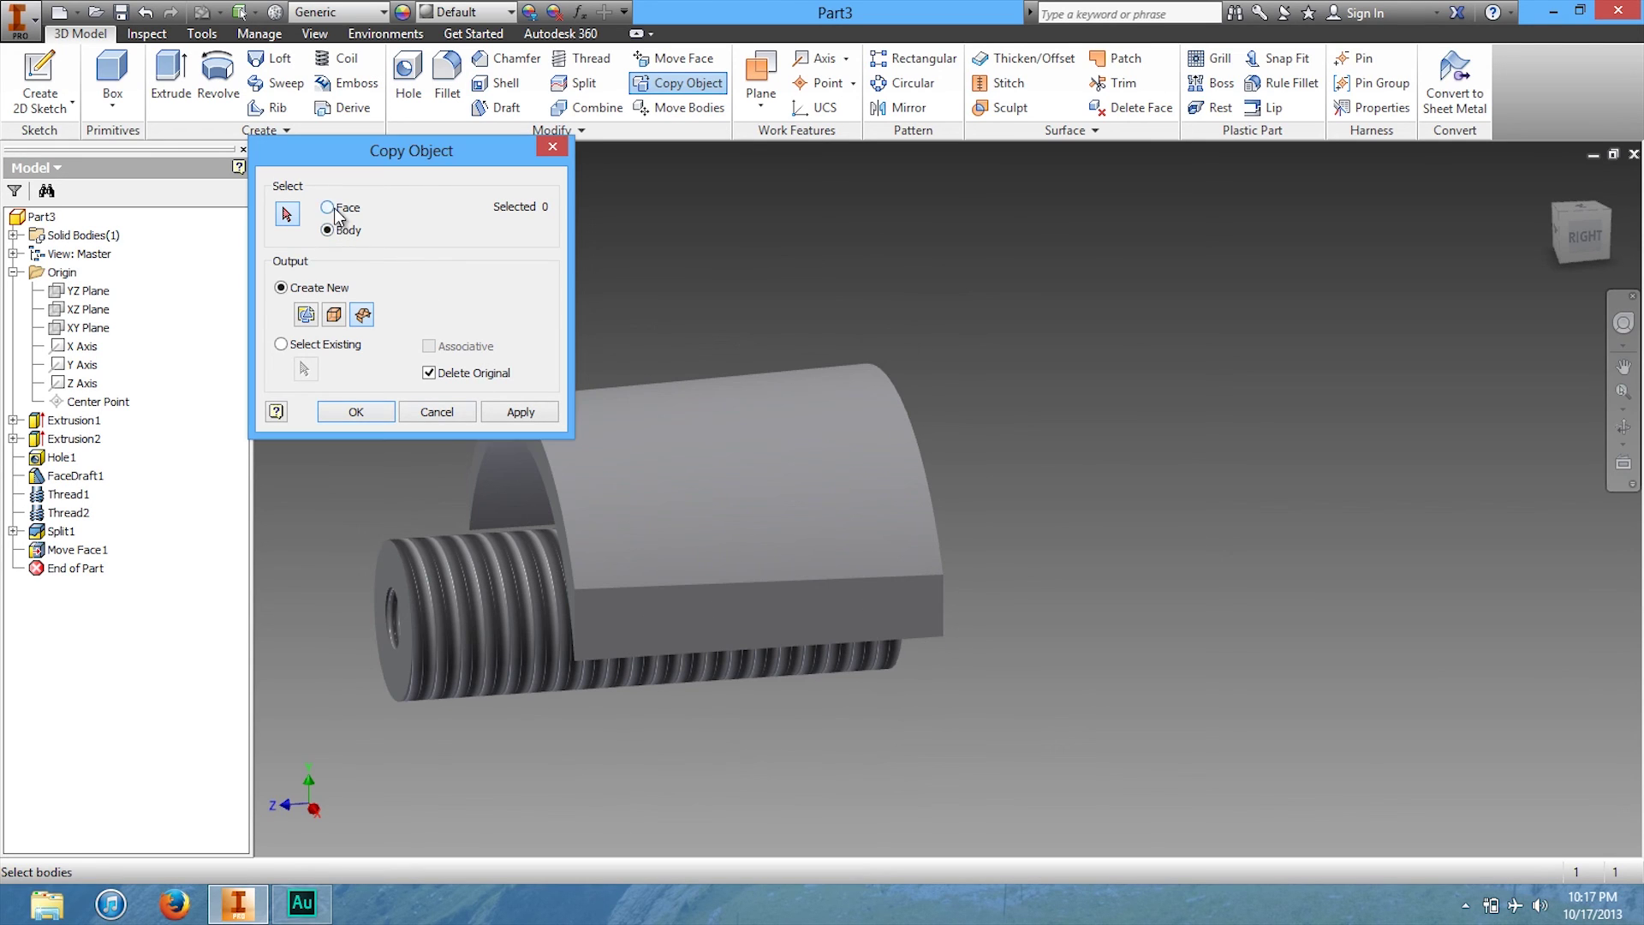
{"action": "left_click", "coordinate": [339, 231]}
{"action": "left_click", "coordinate": [635, 487]}
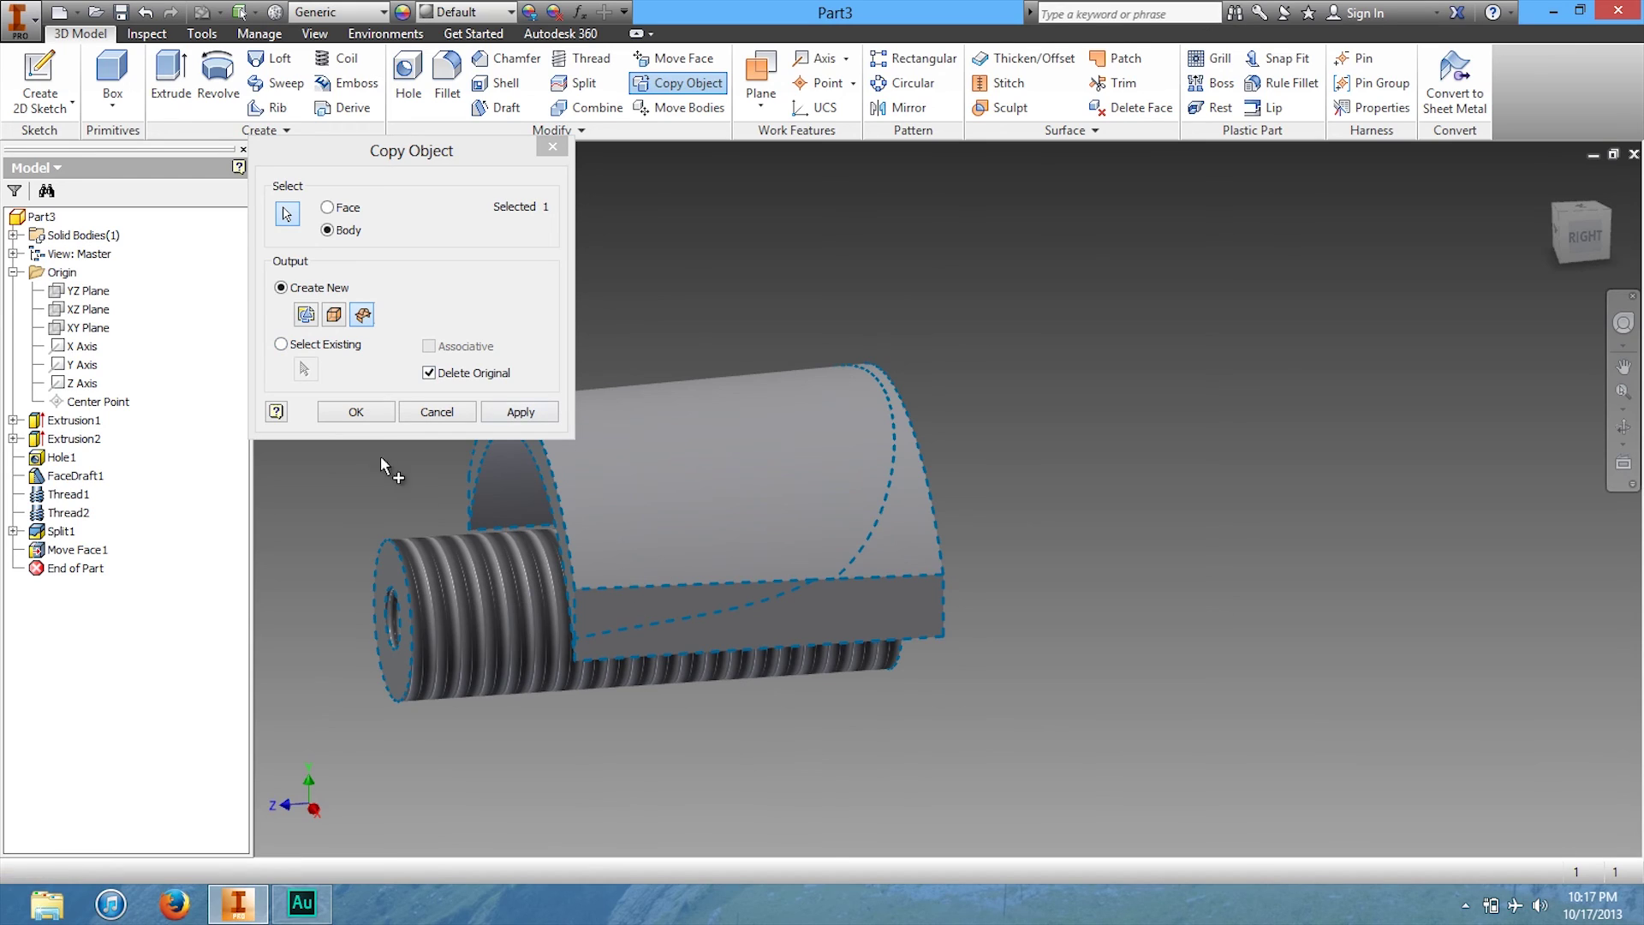
{"action": "left_click", "coordinate": [332, 322]}
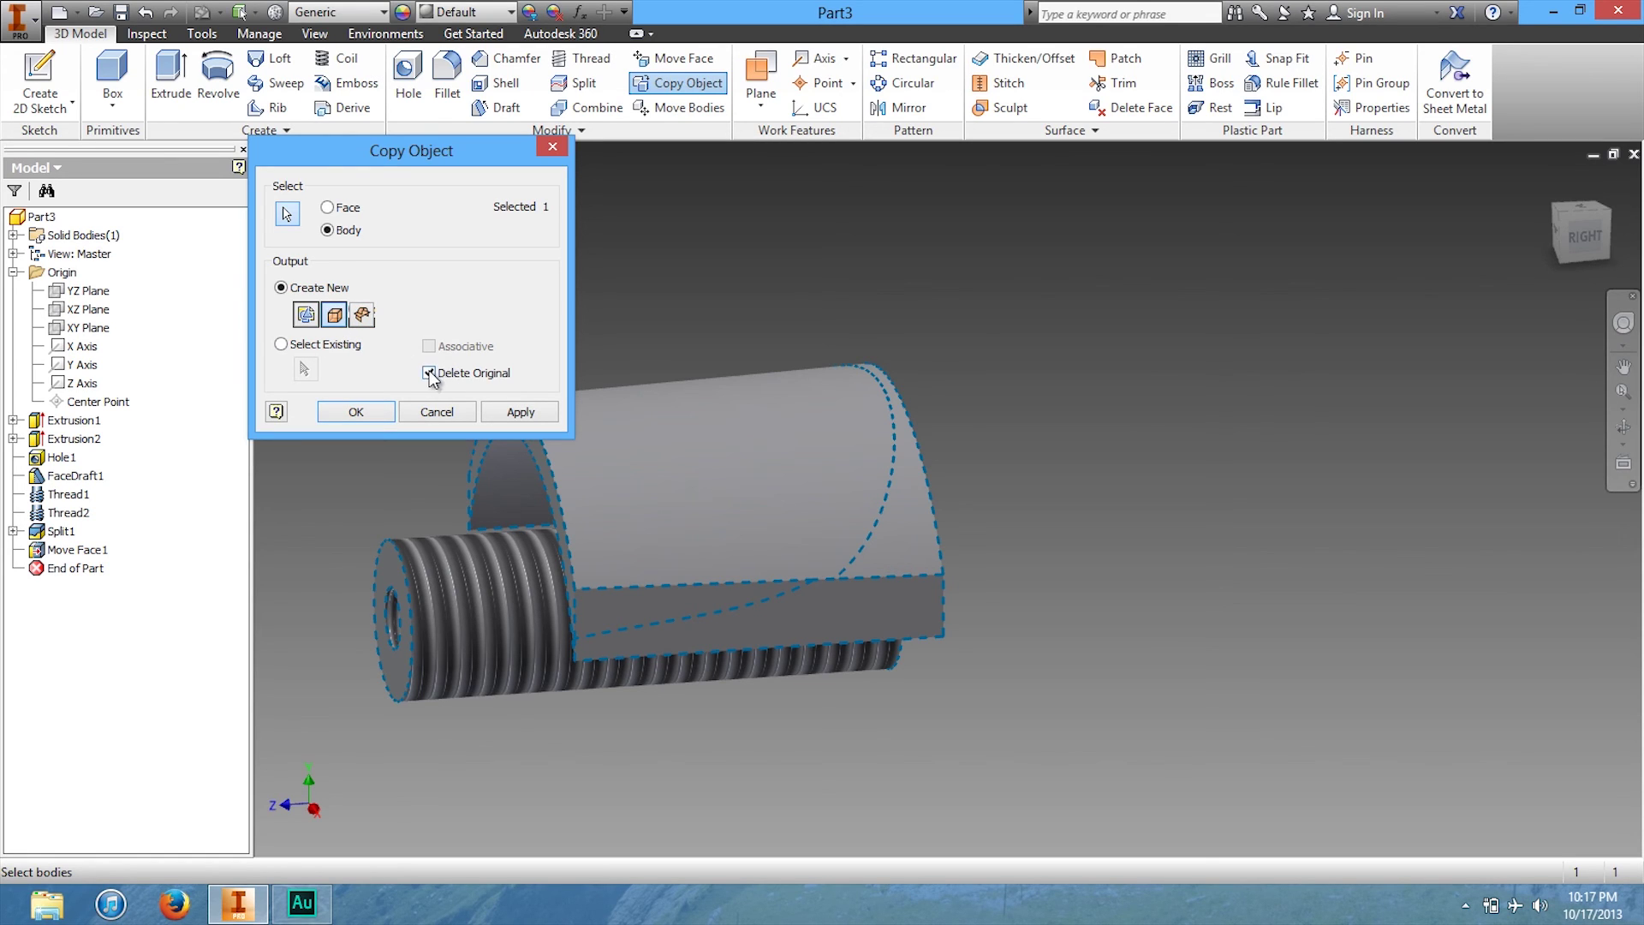
{"action": "left_click", "coordinate": [497, 414]}
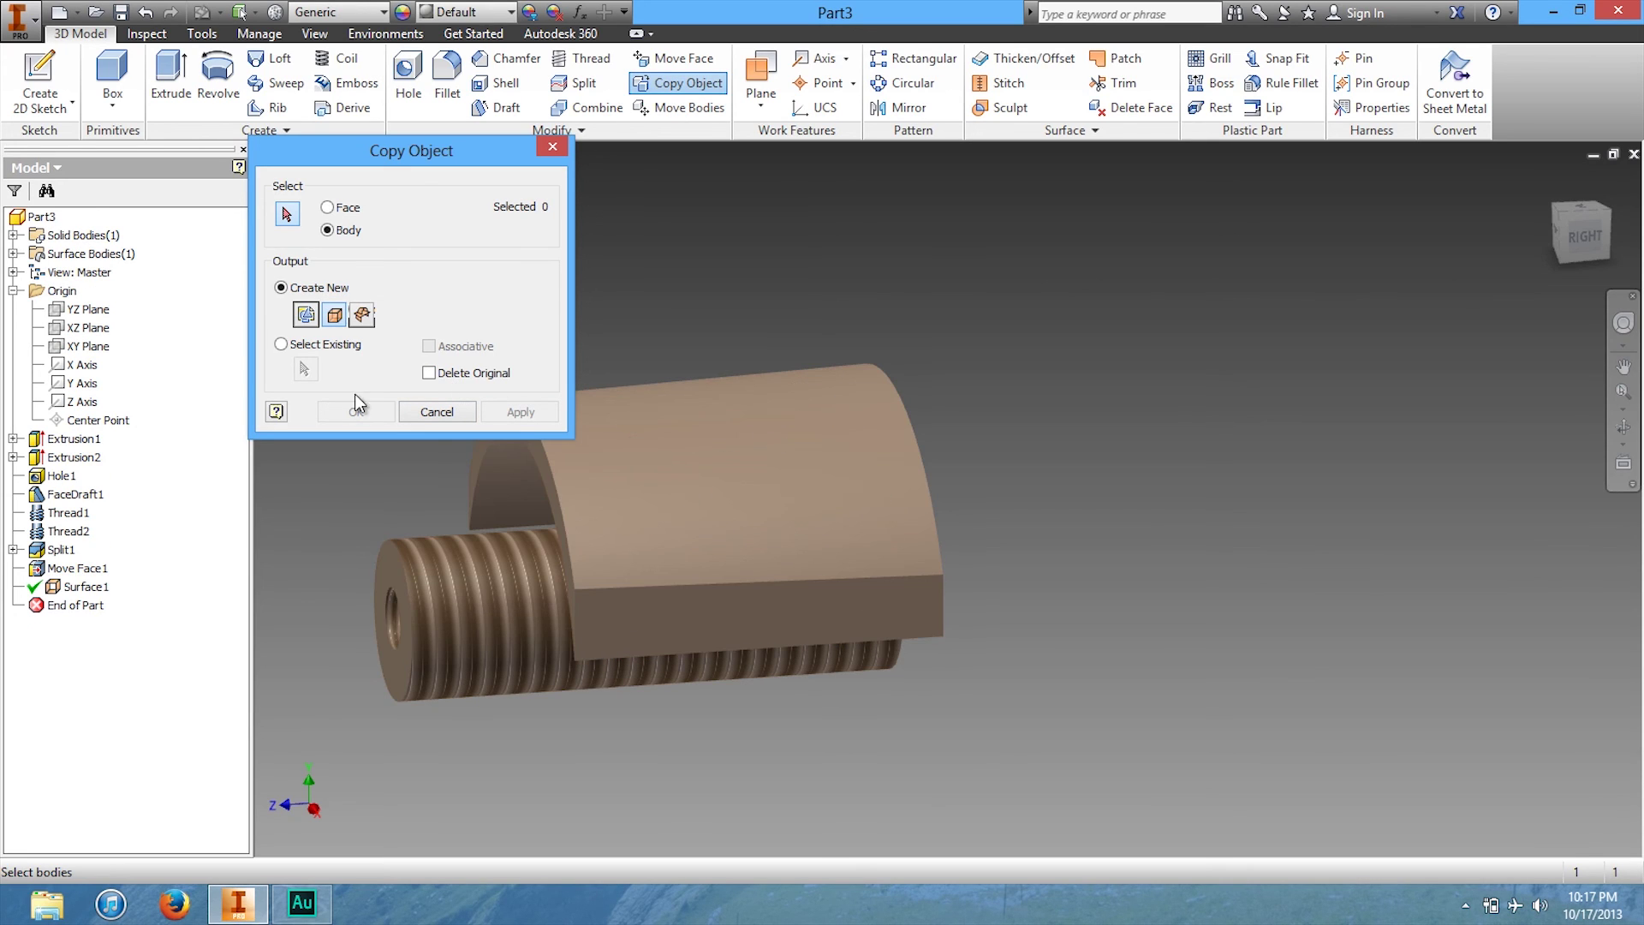
{"action": "left_click", "coordinate": [552, 151]}
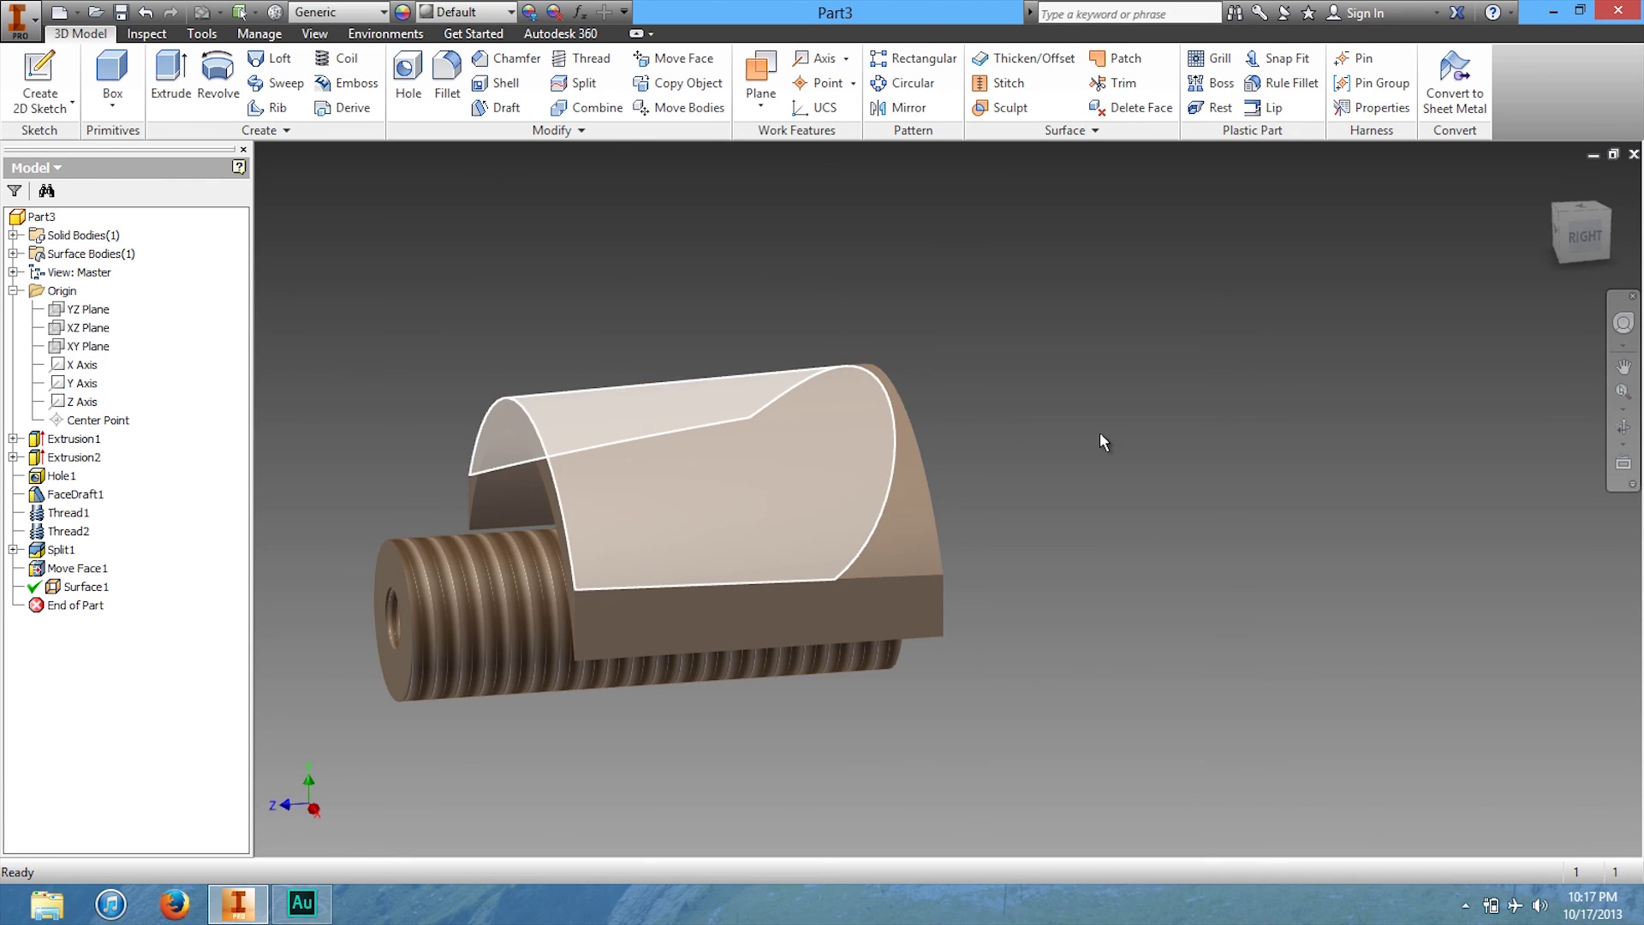
- Move the solid body off its surface copy with a Move Bodies free drag of about X 14.5, Y 5.5 and Z -46.25 mm, then leave the tool
{"action": "mouse_move", "coordinate": [1584, 257]}
{"action": "left_mouse_down"}
{"action": "mouse_move", "coordinate": [1567, 281]}
{"action": "mouse_move", "coordinate": [256, 246]}
{"action": "mouse_move", "coordinate": [281, 257]}
{"action": "left_mouse_up"}
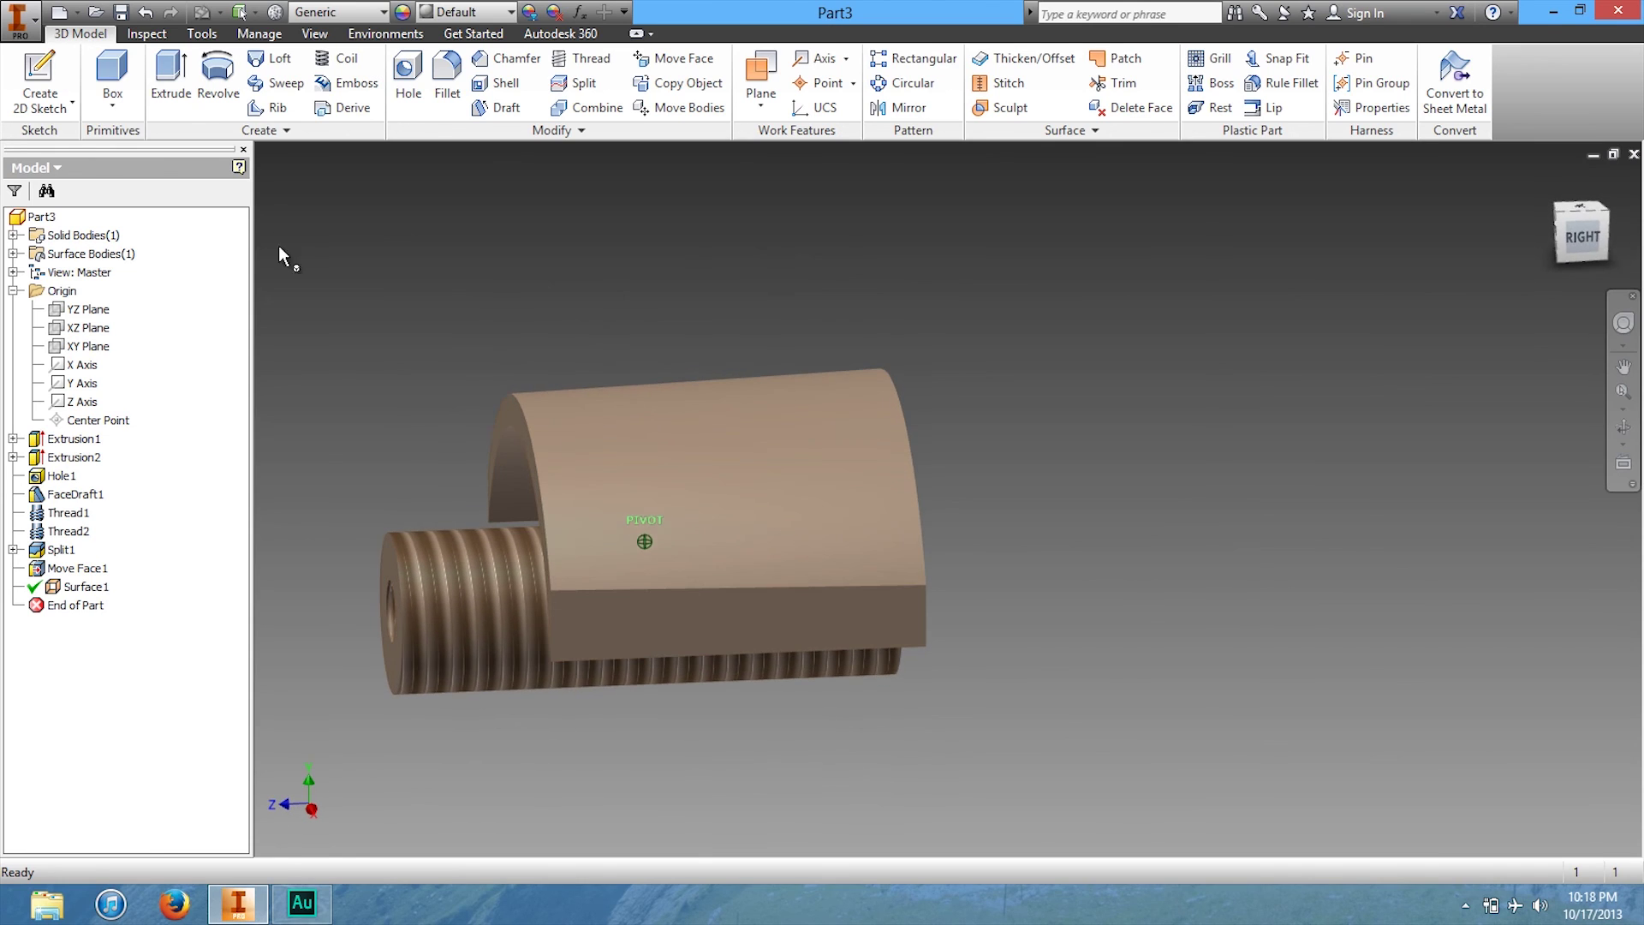
{"action": "left_click", "coordinate": [681, 107]}
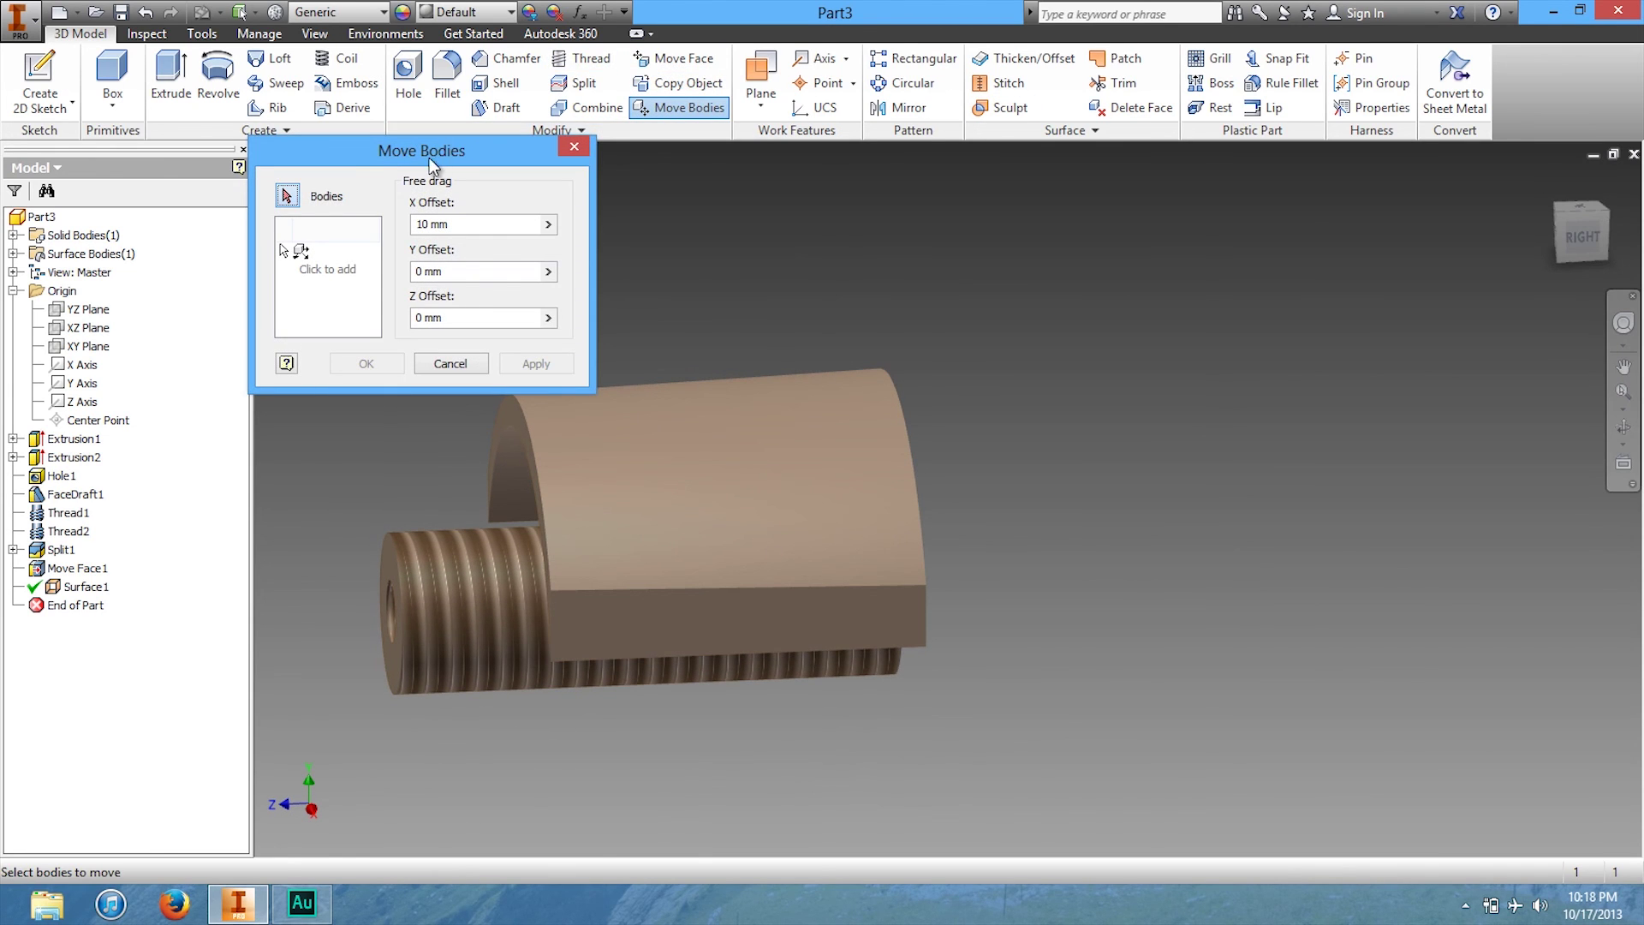
{"action": "left_click_drag", "start_coordinate": [449, 144], "coordinate": [382, 101]}
{"action": "left_click", "coordinate": [671, 501]}
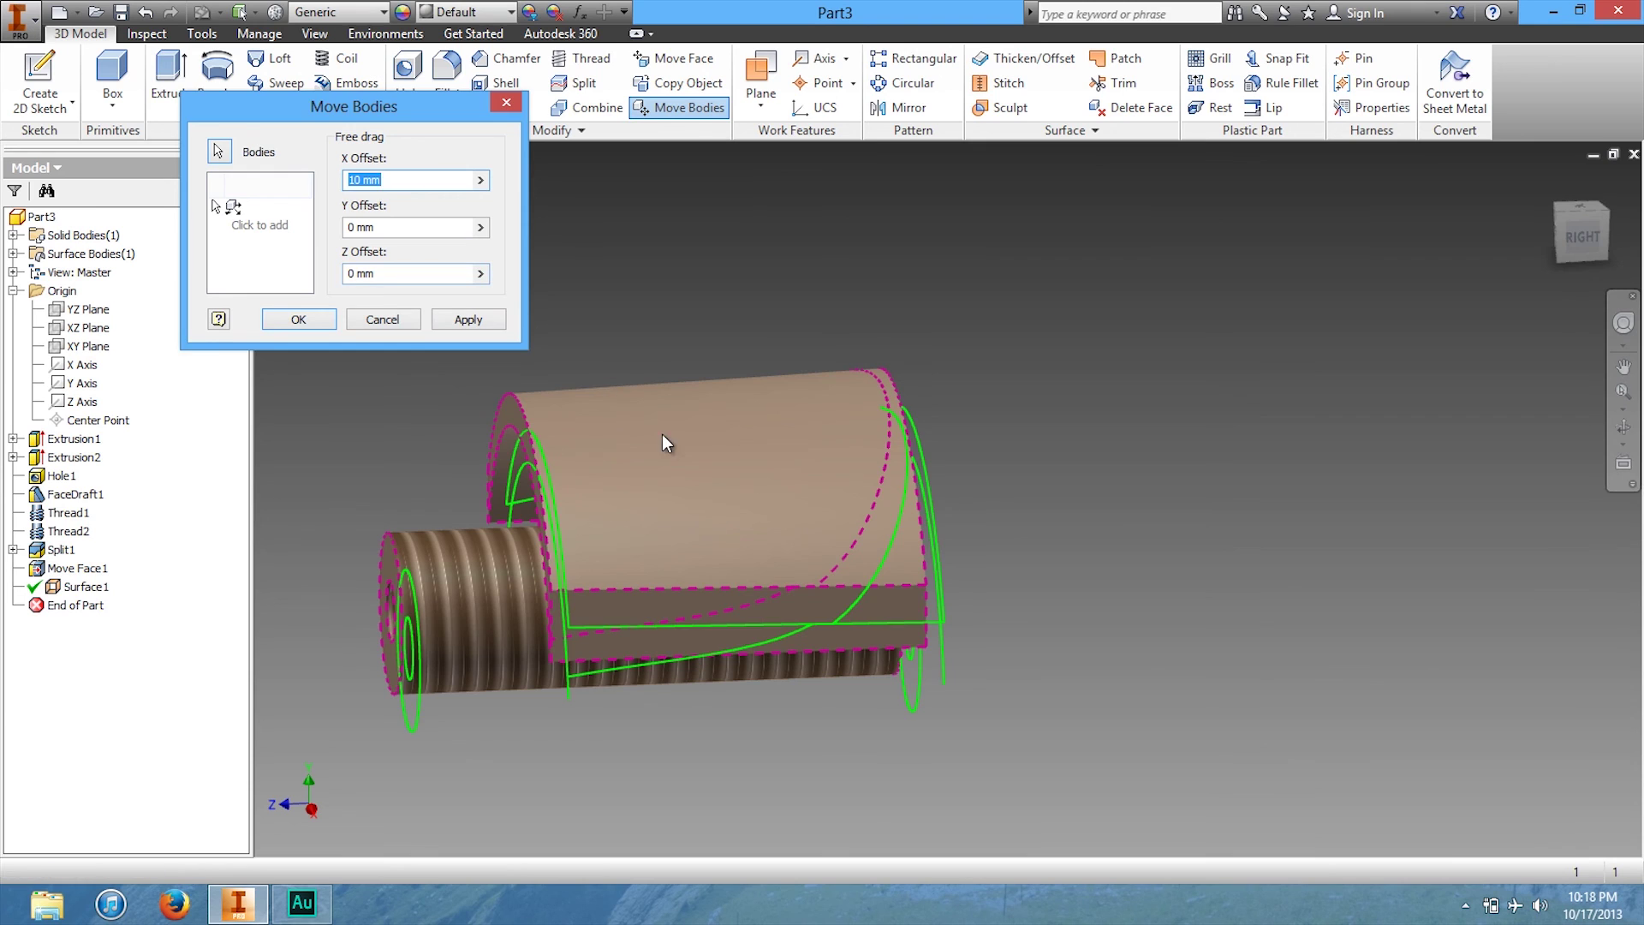
{"action": "left_click_drag", "start_coordinate": [903, 524], "coordinate": [1489, 448]}
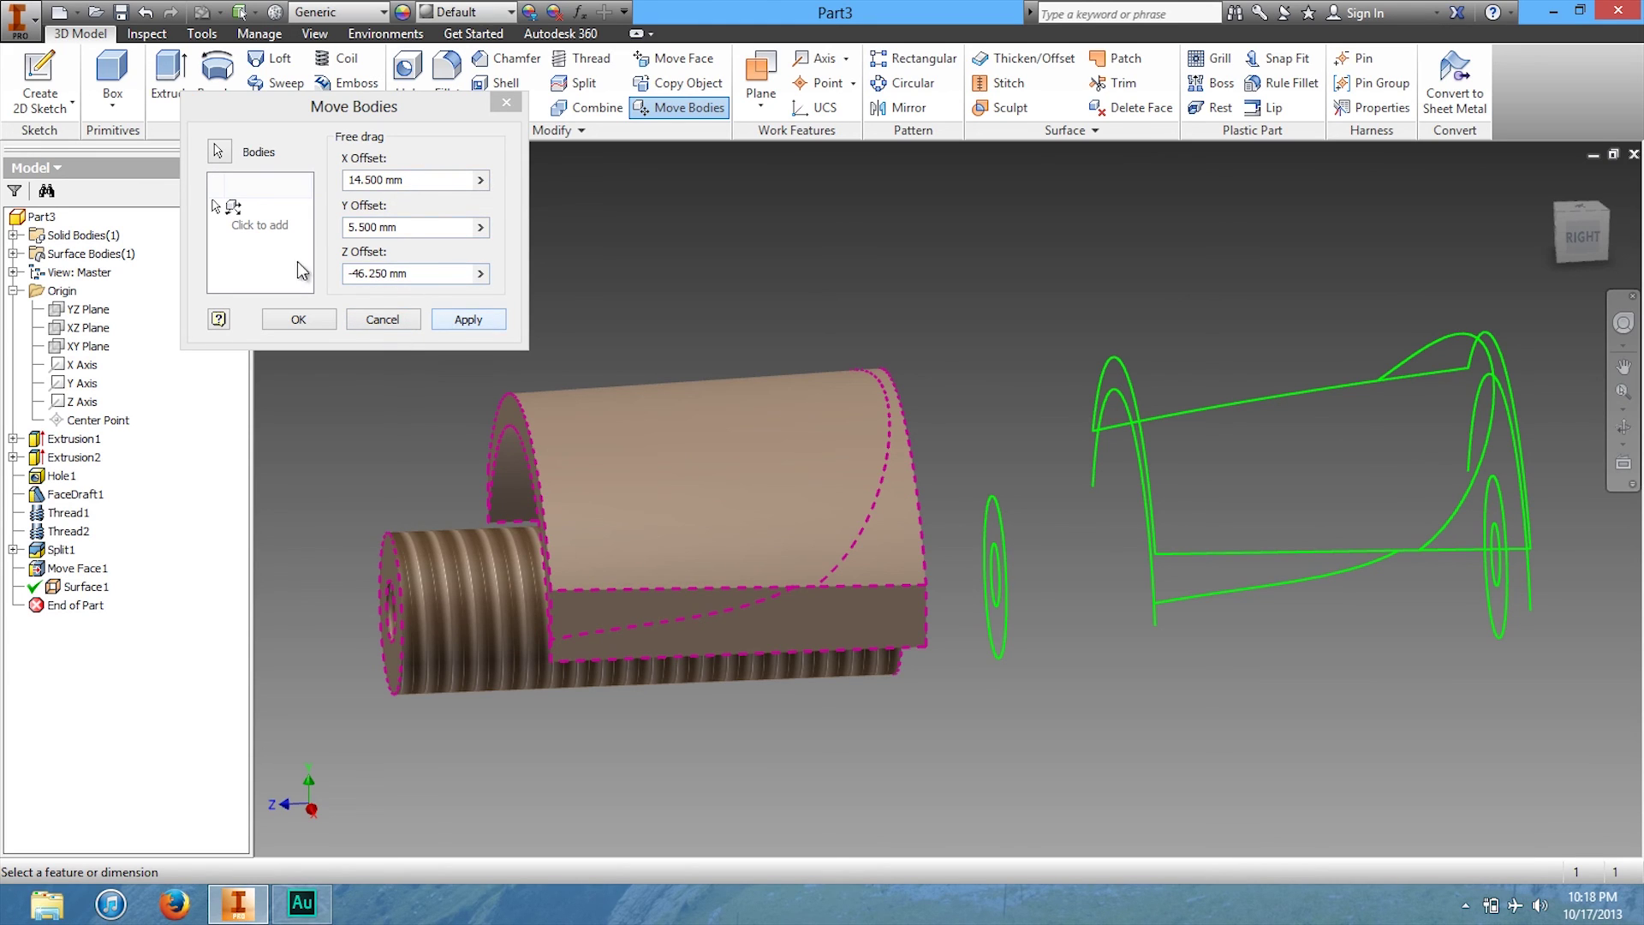
{"action": "left_click_drag", "start_coordinate": [268, 106], "coordinate": [394, 158]}
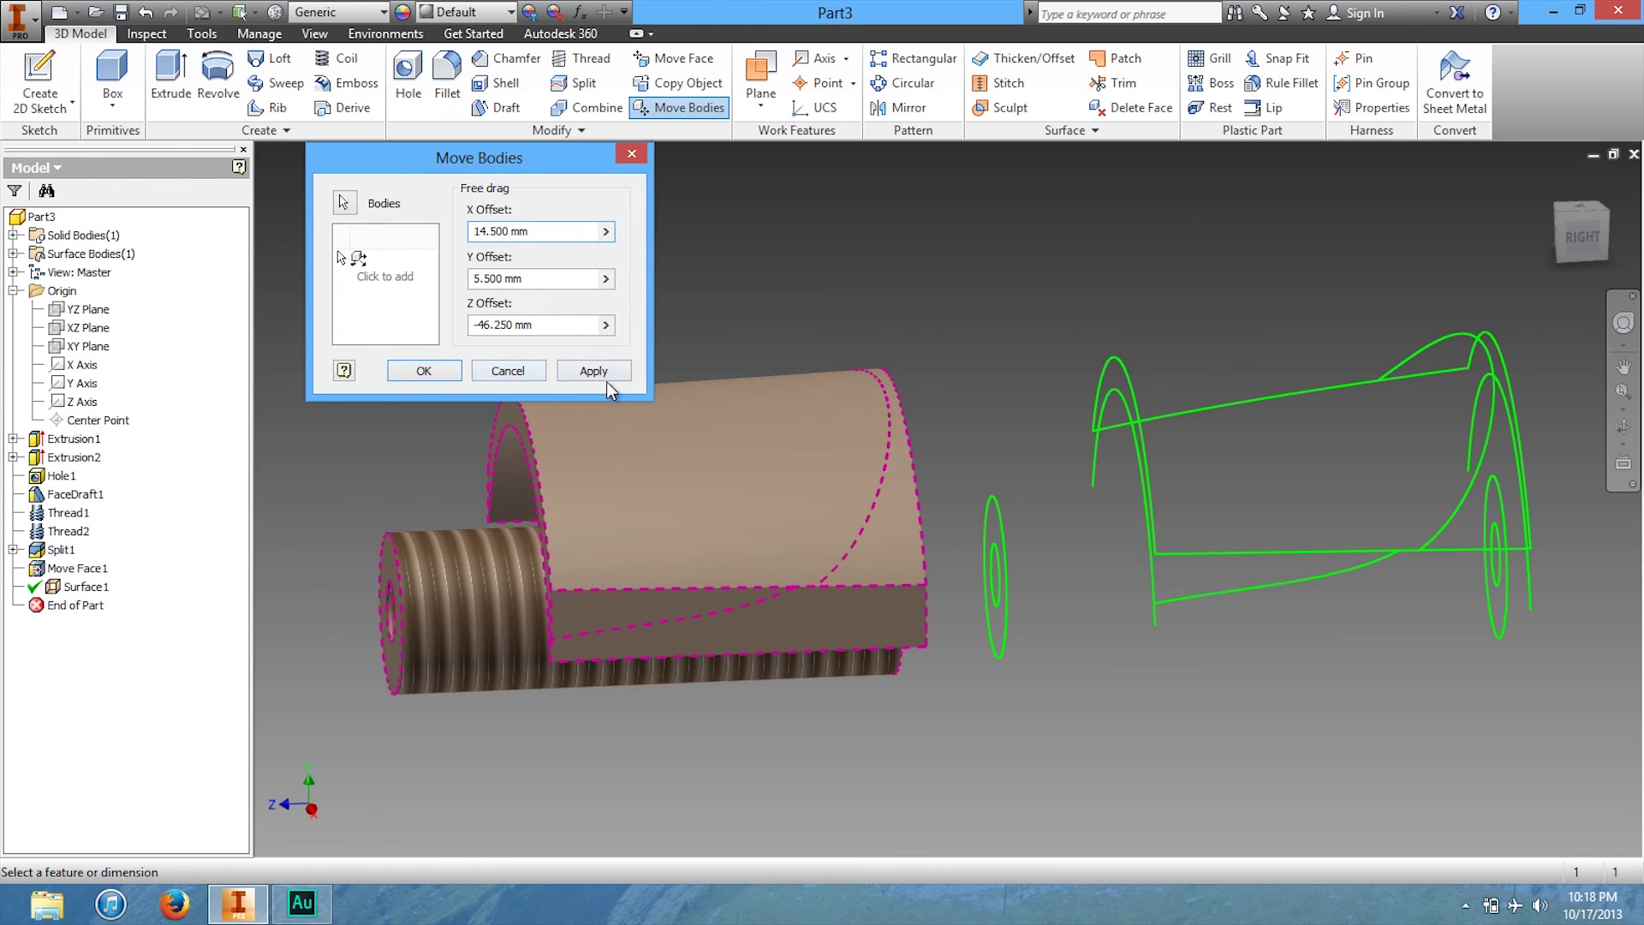
{"action": "left_click", "coordinate": [600, 375]}
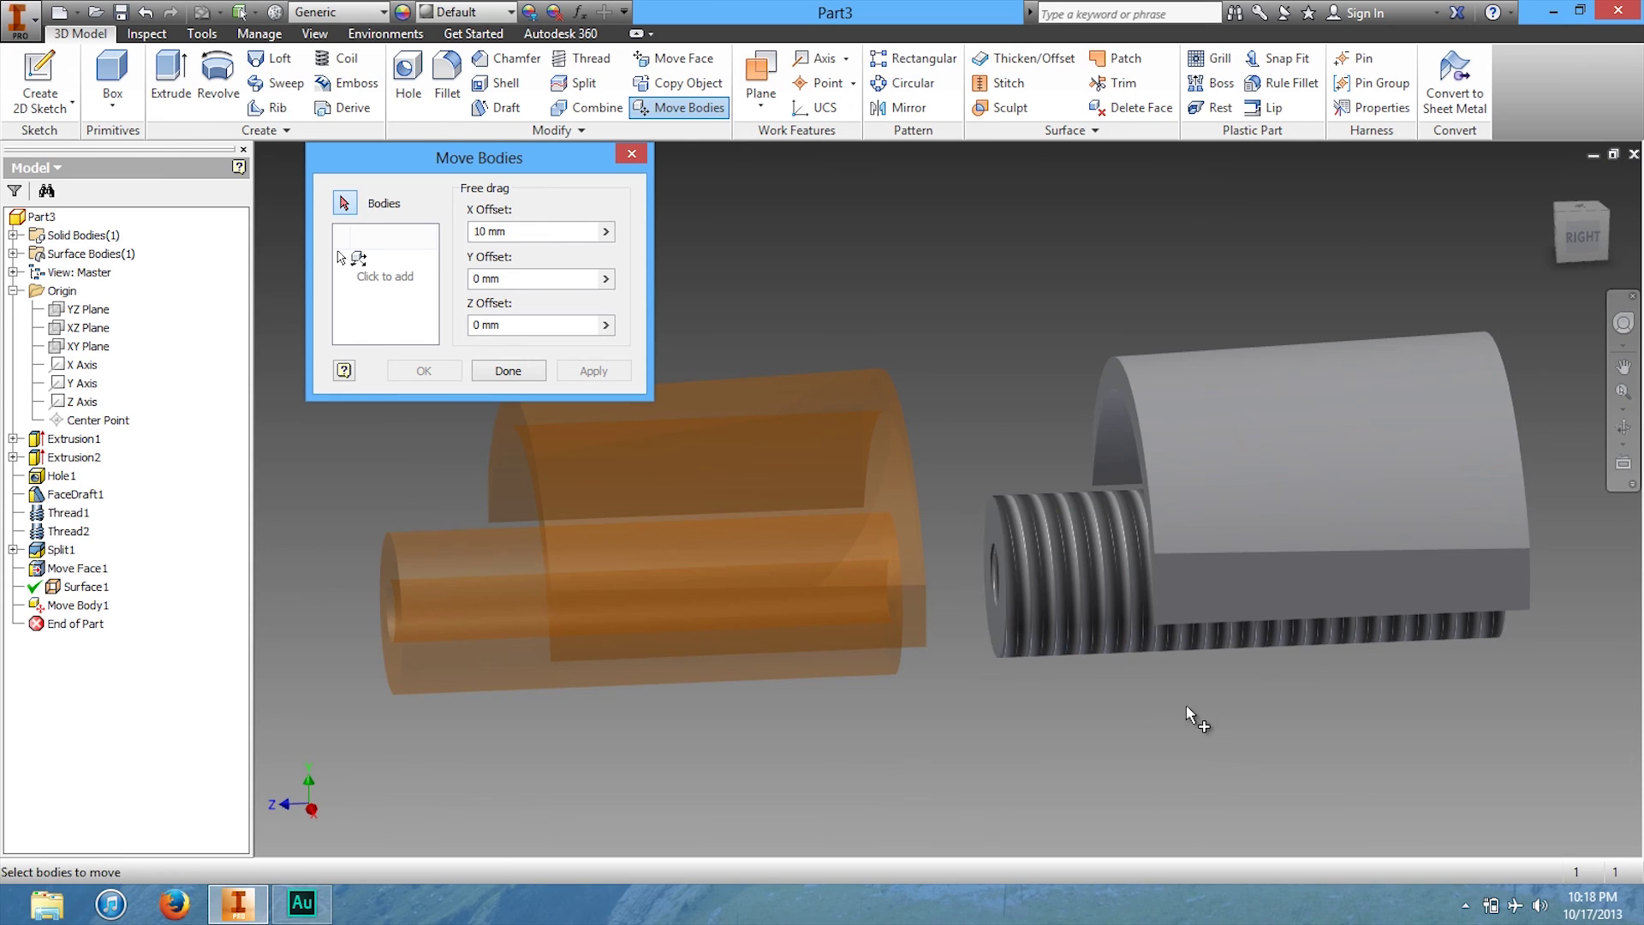
{"action": "left_click", "coordinate": [527, 375]}
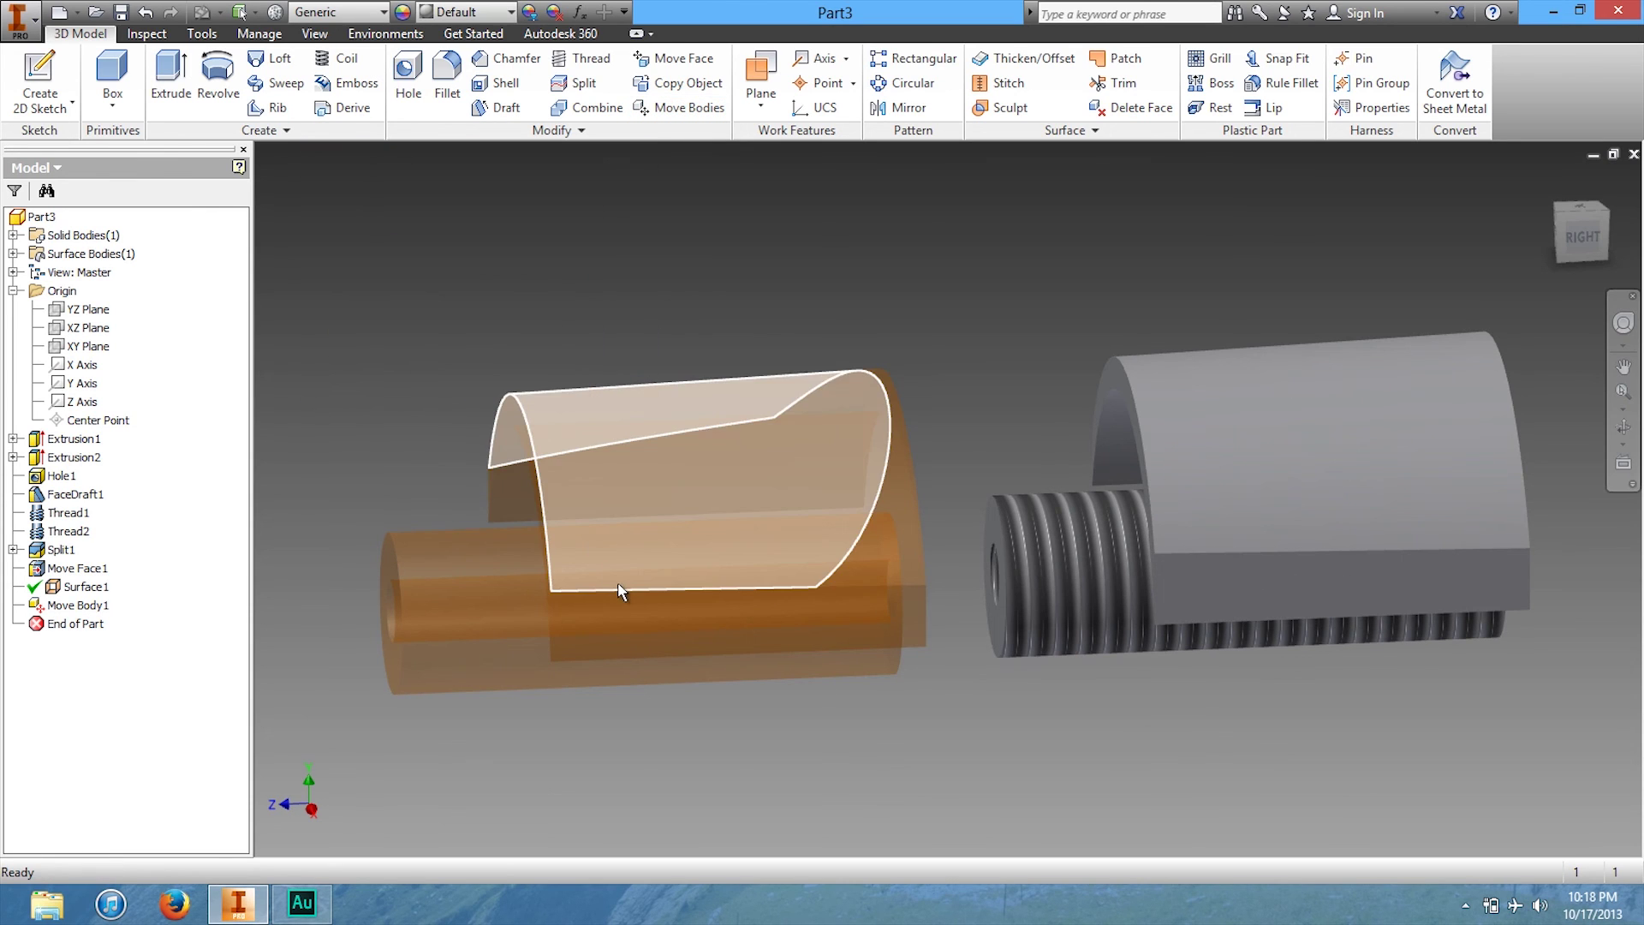
{"action": "left_click", "coordinate": [1584, 248]}
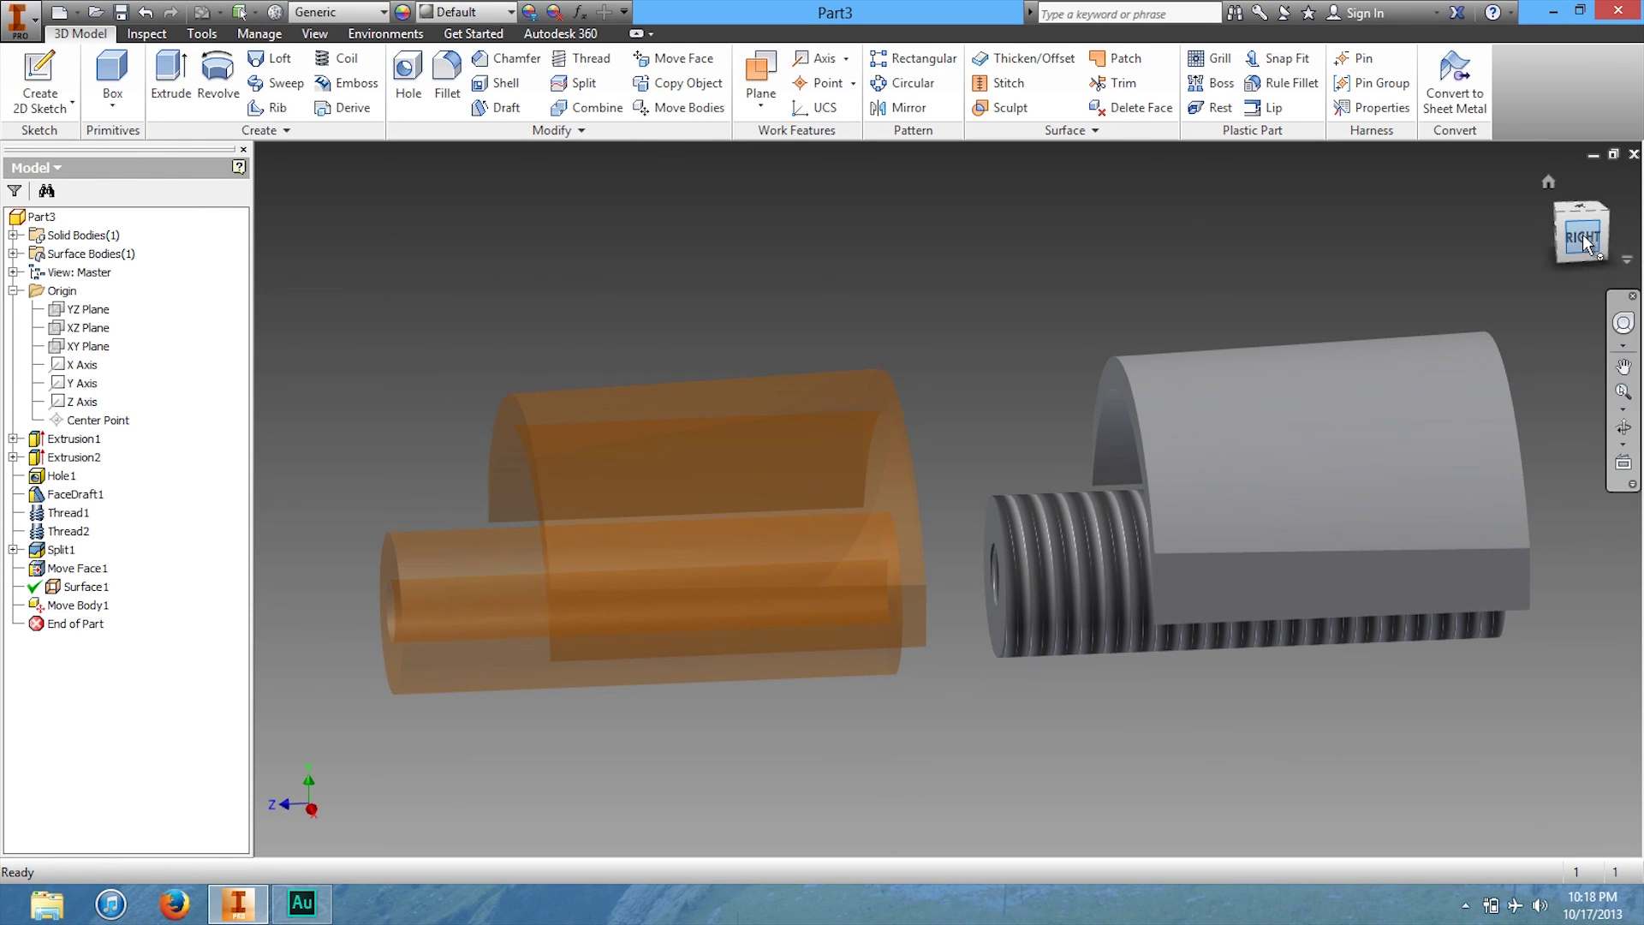
{"action": "mouse_move", "coordinate": [1582, 244]}
{"action": "left_mouse_down"}
{"action": "mouse_move", "coordinate": [1427, 239]}
{"action": "mouse_move", "coordinate": [1395, 260]}
{"action": "left_mouse_up"}
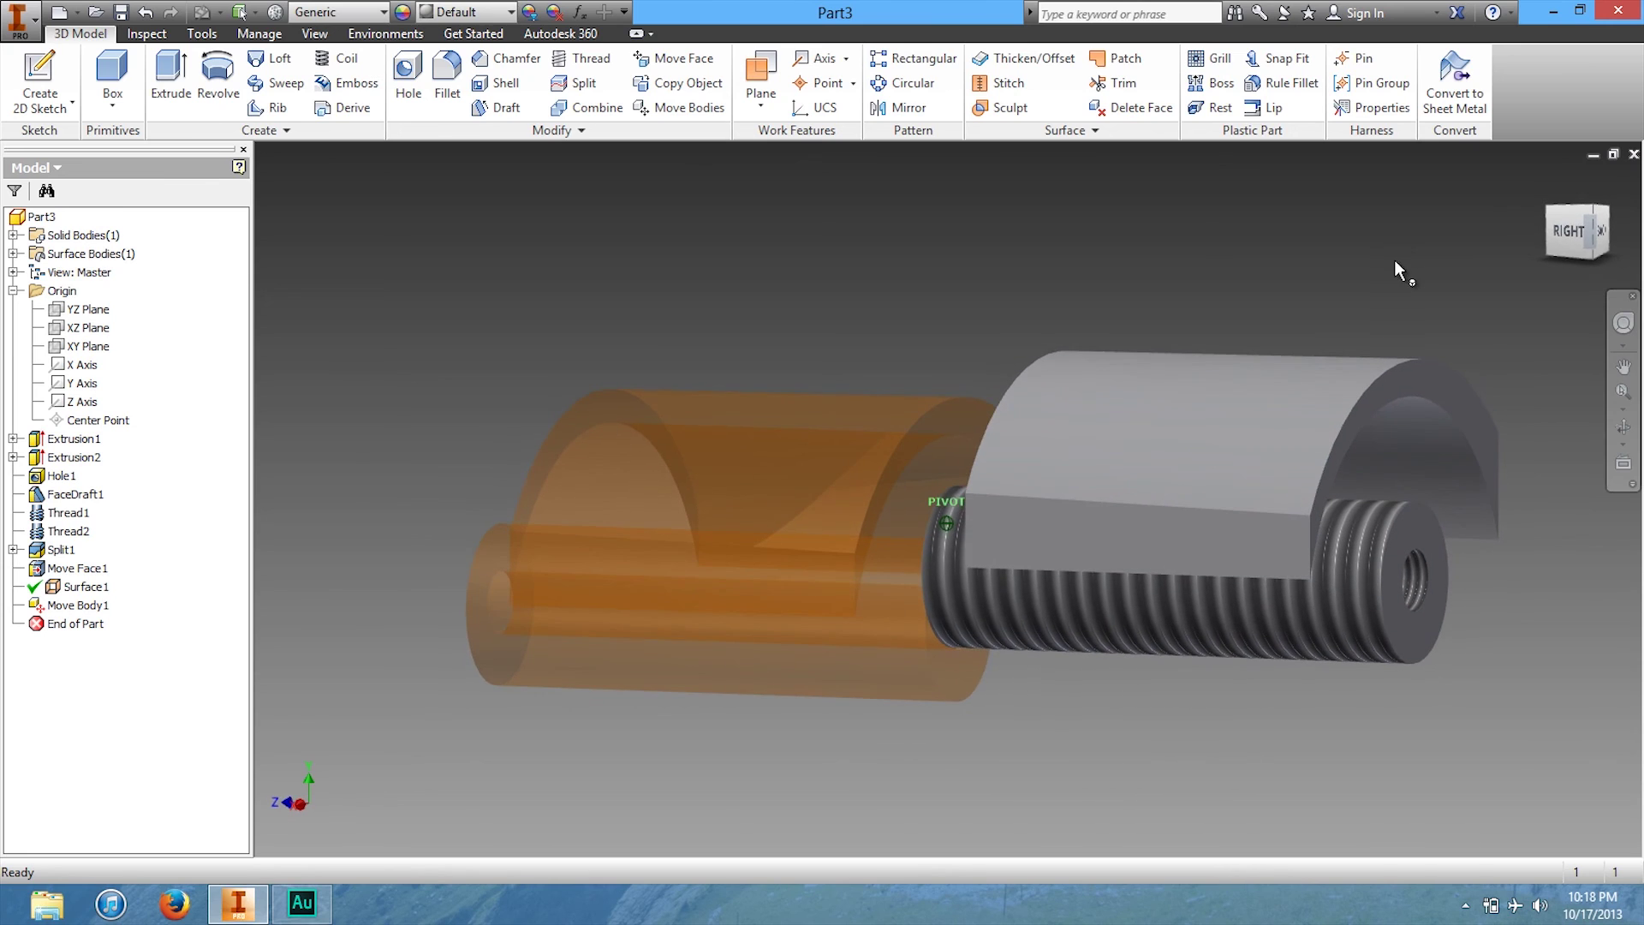